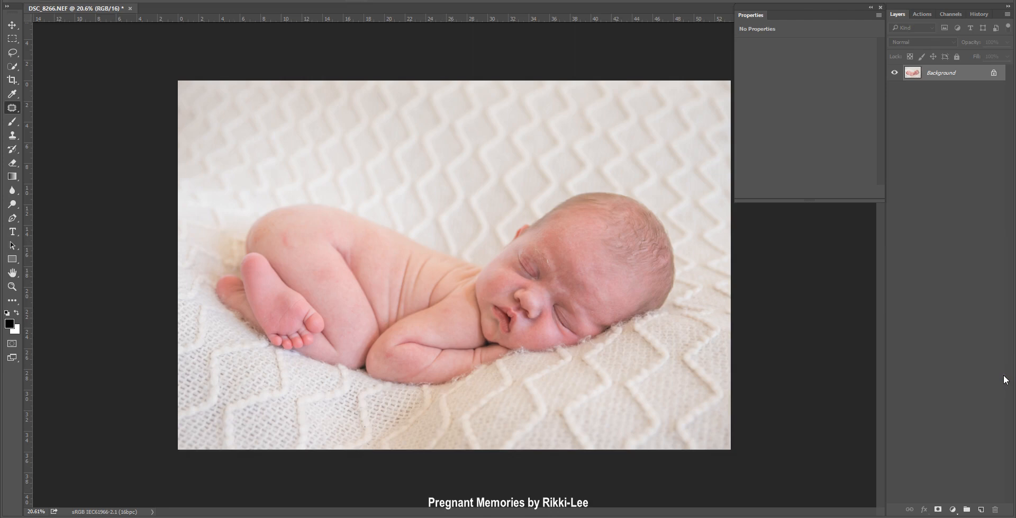
Use the Patch Tool to remove the white and yellow skin flakes along the baby's upper eyebrow and the forehead just above it.
scroll(625, 270, up, 3)
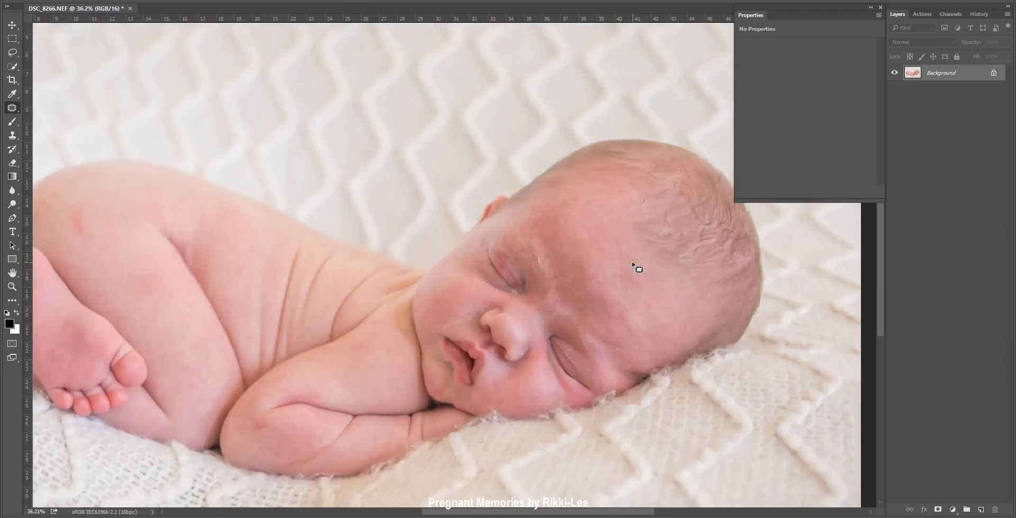
scroll(628, 266, up, 8)
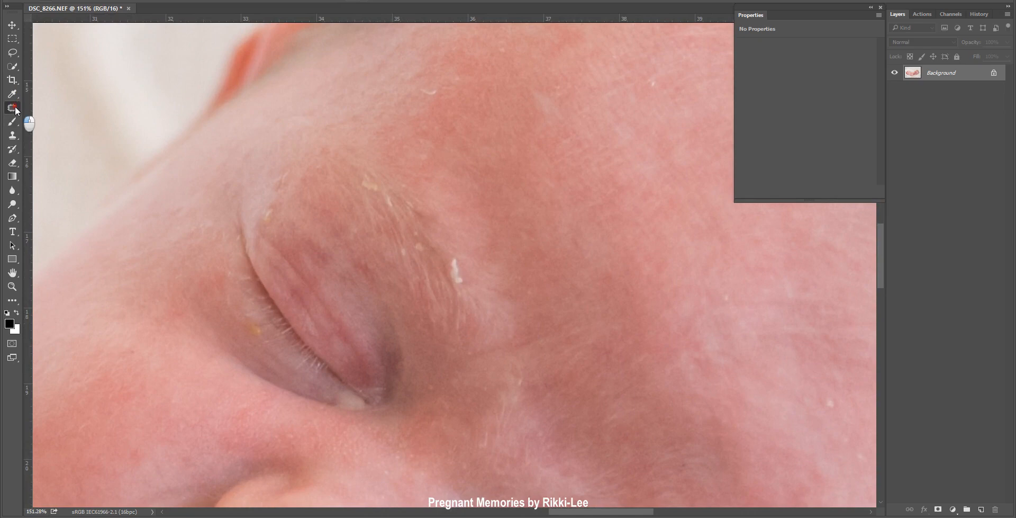
click(16, 108)
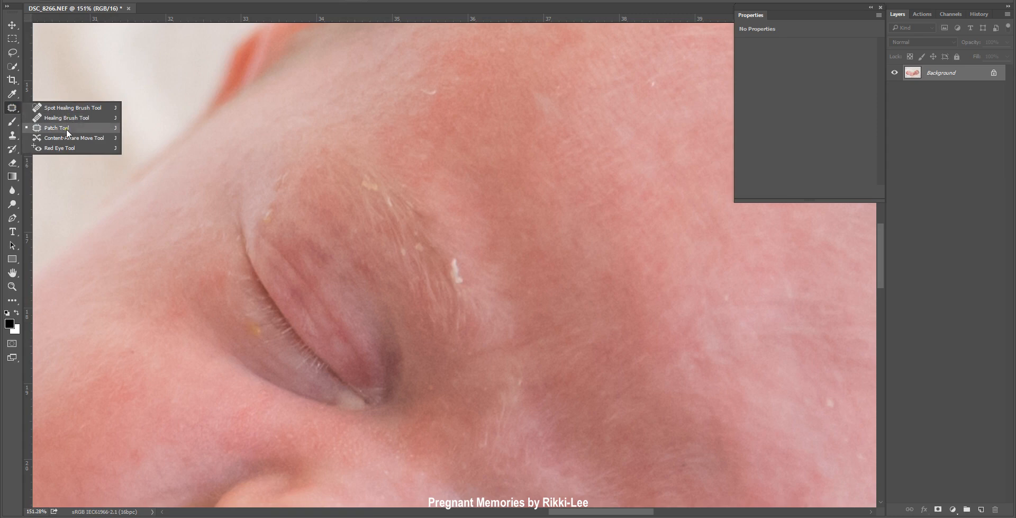
mouse_move(461, 258)
mouse_down()
mouse_move(441, 272)
mouse_move(458, 291)
mouse_move(472, 277)
mouse_move(455, 322)
mouse_up()
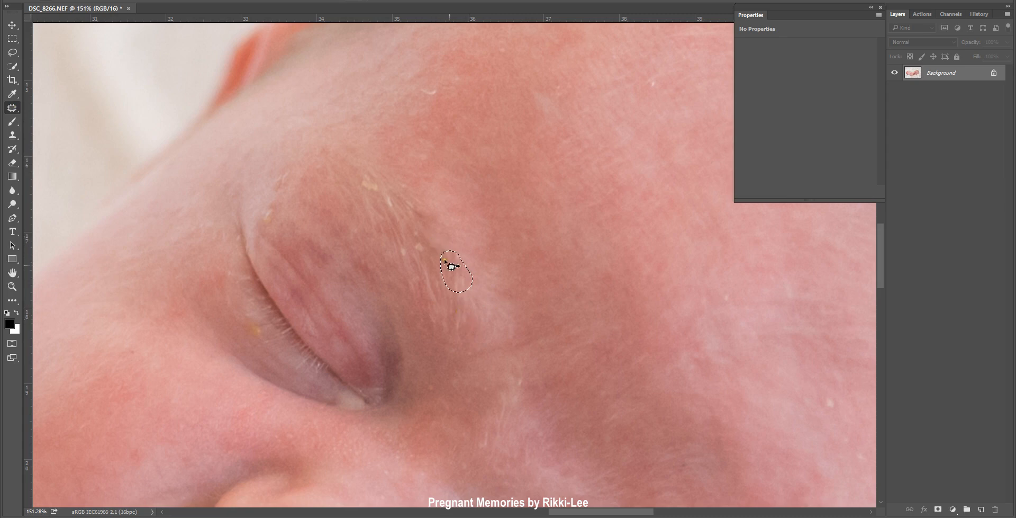
mouse_move(415, 229)
mouse_down()
mouse_move(413, 260)
mouse_move(427, 229)
mouse_up()
mouse_move(396, 192)
mouse_down()
mouse_move(362, 173)
mouse_move(361, 190)
mouse_move(386, 210)
mouse_move(398, 191)
mouse_move(410, 237)
mouse_up()
mouse_move(447, 90)
mouse_down()
mouse_move(414, 86)
mouse_move(453, 96)
mouse_up()
drag(433, 96, 445, 118)
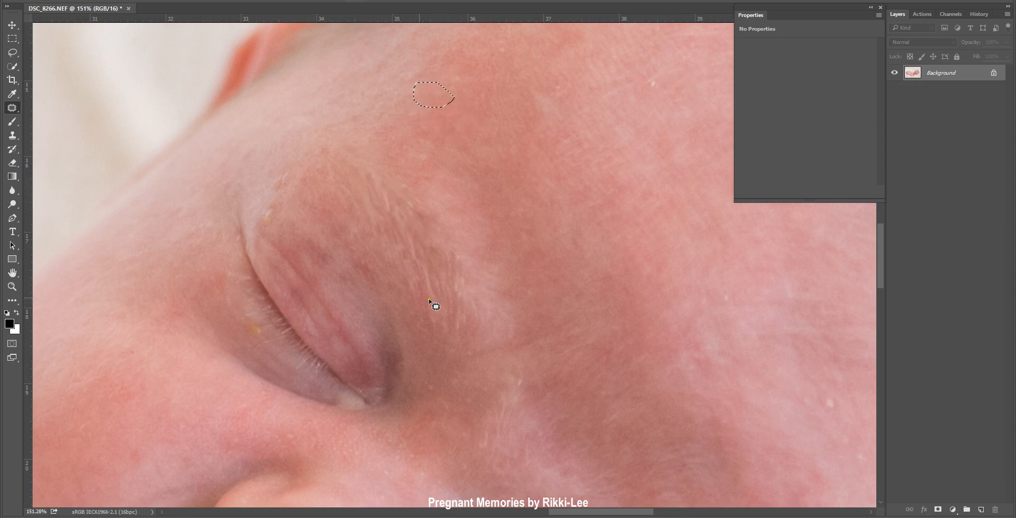
Patch out the yellow spot on the skin just below the lashes of the baby's upper eye.
scroll(256, 348, up, 3)
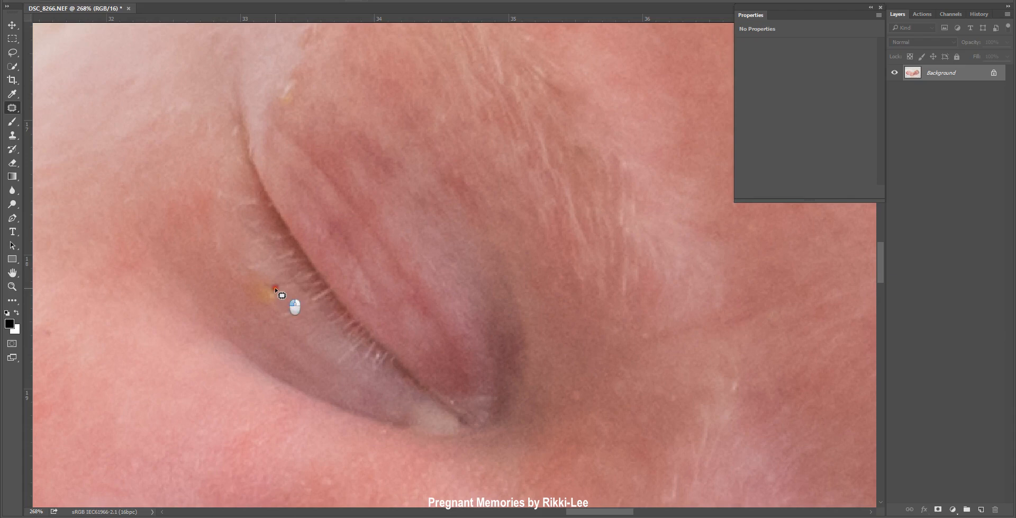
mouse_move(265, 270)
mouse_down()
mouse_move(228, 297)
mouse_move(262, 309)
mouse_move(278, 302)
mouse_move(265, 272)
mouse_up()
drag(287, 325, 287, 325)
click(296, 290)
scroll(301, 293, down, 3)
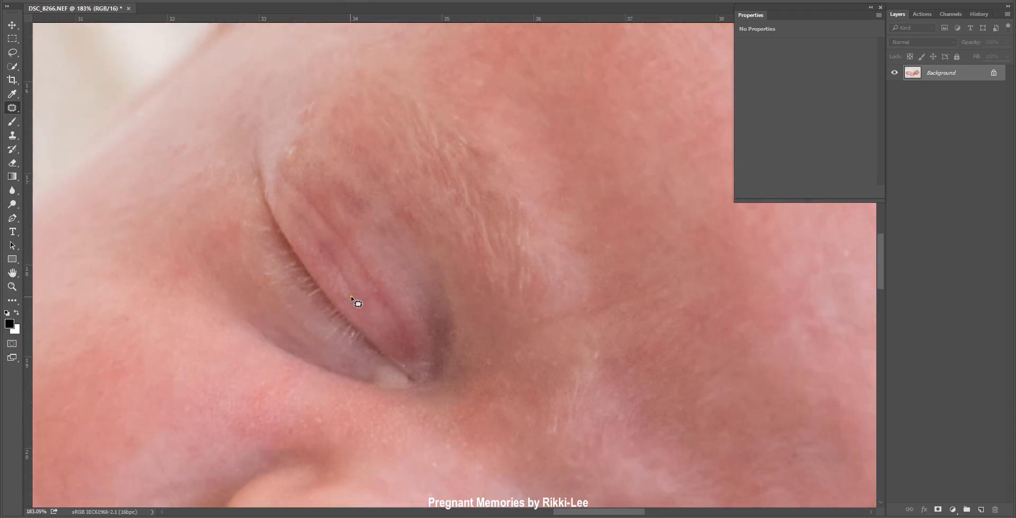
Patch the small light blemish in the middle of the baby's forehead with clean skin from nearby.
scroll(387, 201, down, 4)
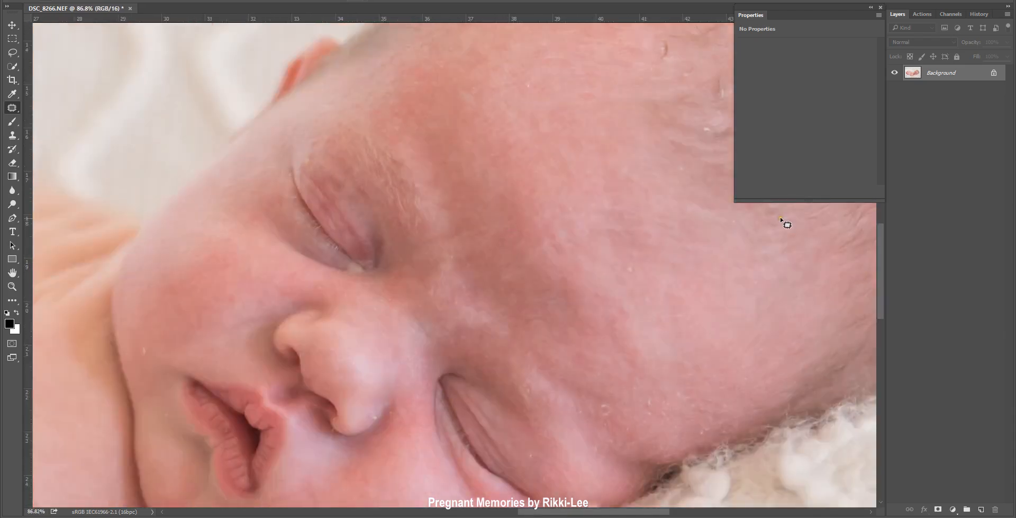
scroll(698, 277, up, 5)
mouse_move(590, 249)
mouse_down()
mouse_move(561, 259)
mouse_move(580, 290)
mouse_move(600, 262)
mouse_move(570, 281)
mouse_move(547, 334)
mouse_up()
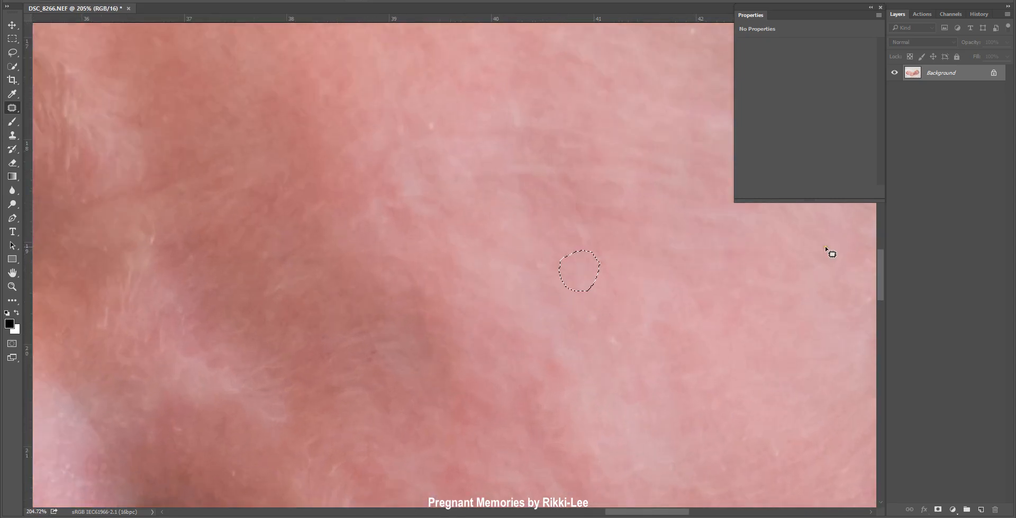
scroll(488, 168, down, 5)
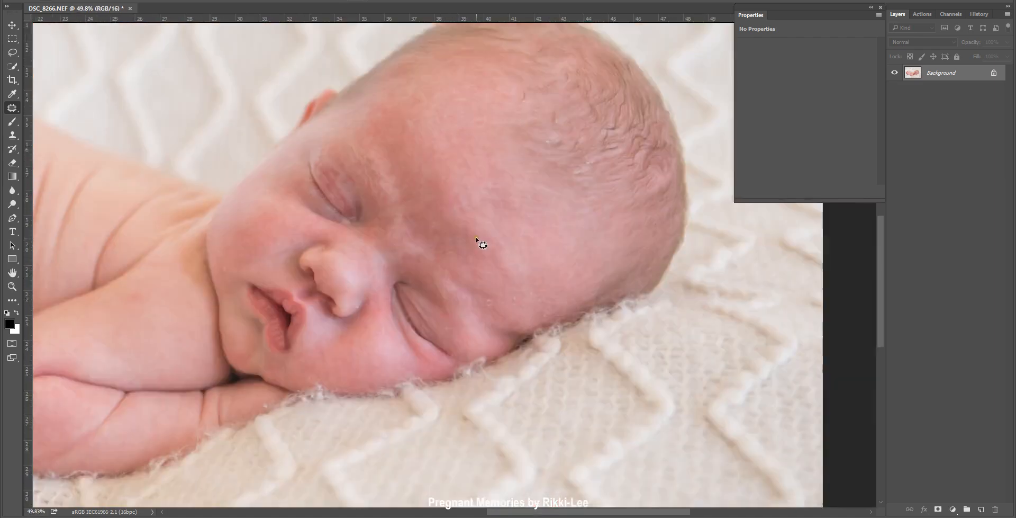
Patch out the white spot on the baby's cheek and the one beside the corner of the mouth.
scroll(397, 192, up, 3)
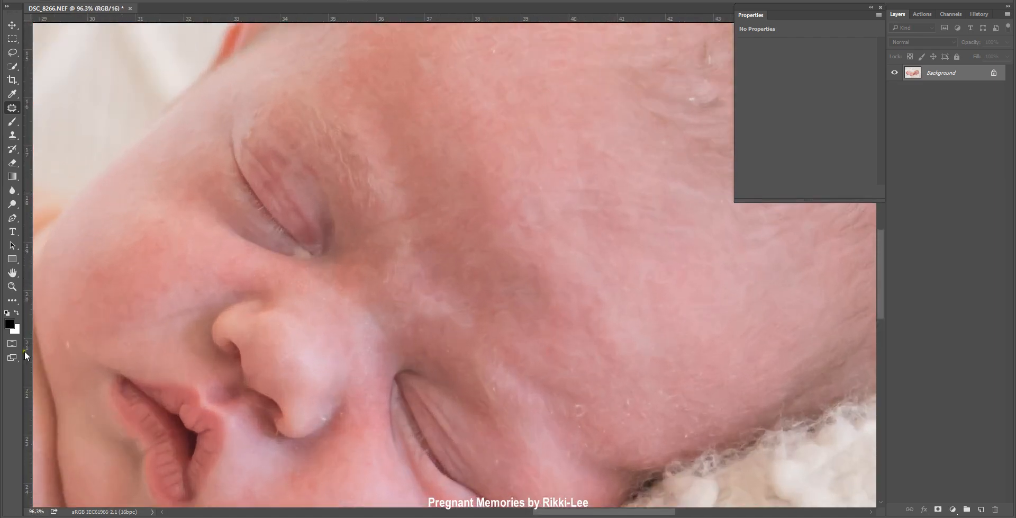
scroll(63, 355, up, 3)
drag(63, 352, 84, 335)
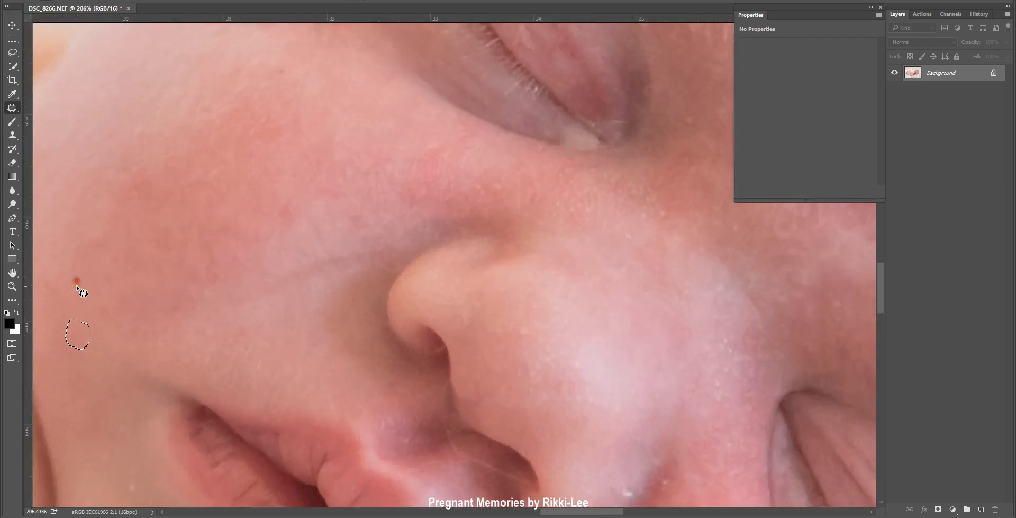
scroll(150, 416, down, 3)
mouse_move(154, 449)
mouse_down()
mouse_move(131, 448)
mouse_move(141, 468)
mouse_up()
scroll(136, 464, up, 3)
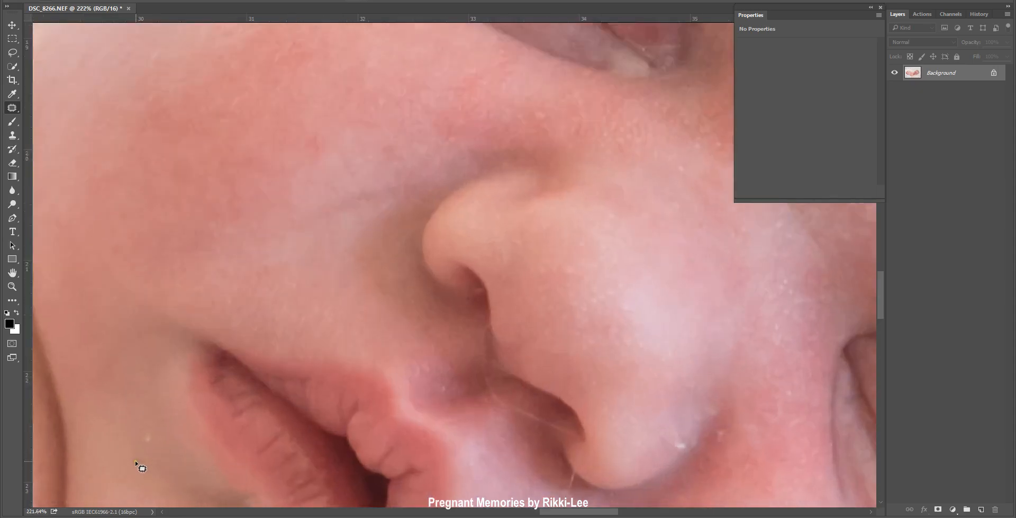
scroll(140, 467, up, 2)
mouse_move(145, 408)
mouse_down()
mouse_move(138, 434)
mouse_move(166, 444)
mouse_move(146, 430)
mouse_up()
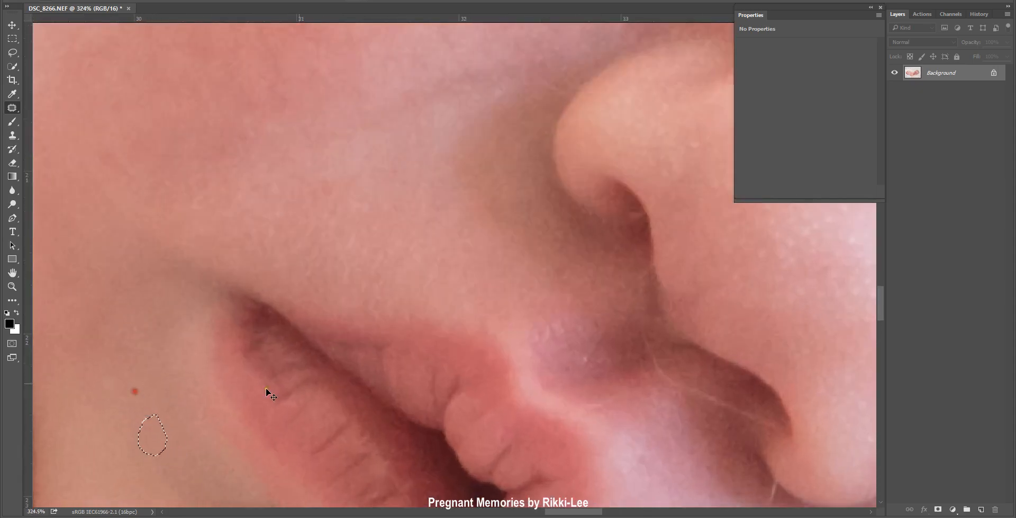
Patch the flaky spots on the baby's forehead above the lower eye.
scroll(266, 388, down, 5)
scroll(793, 351, down, 2)
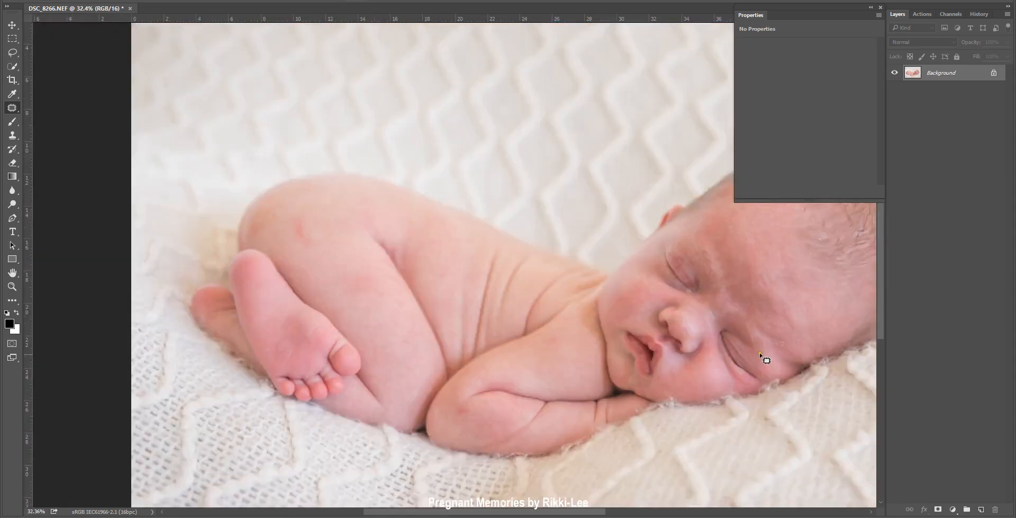
drag(530, 513, 580, 512)
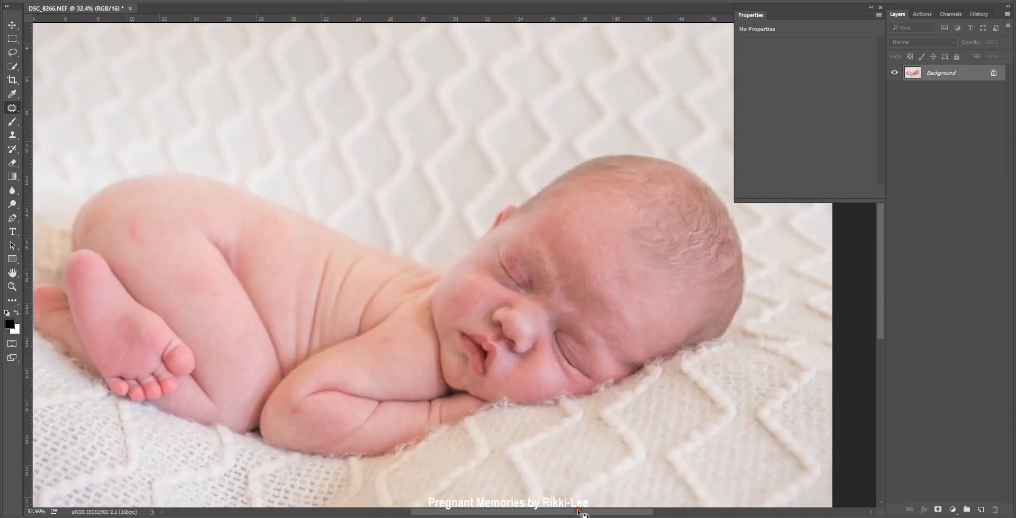
scroll(617, 347, up, 5)
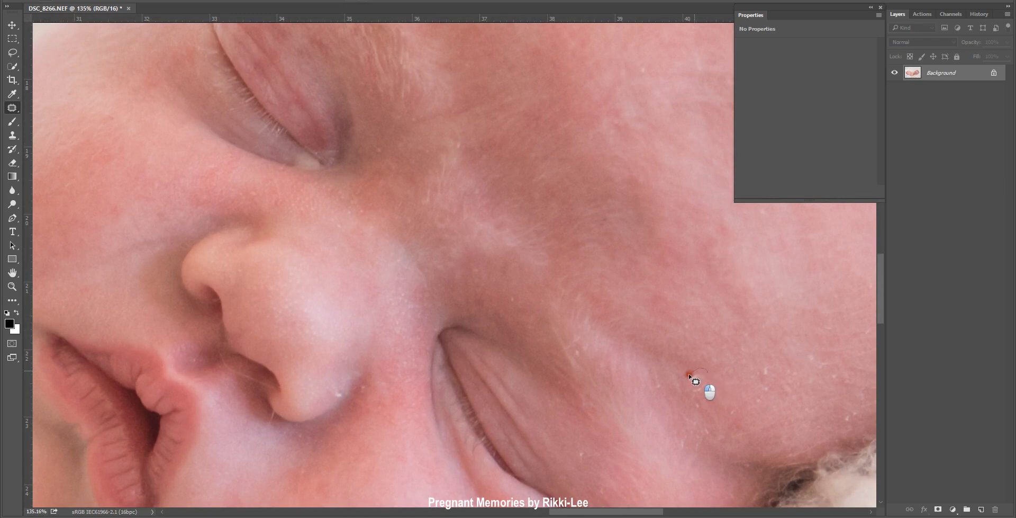
mouse_move(681, 339)
mouse_down()
mouse_move(703, 366)
mouse_move(686, 371)
mouse_move(690, 391)
mouse_move(712, 383)
mouse_move(716, 353)
mouse_move(763, 360)
mouse_move(760, 381)
mouse_move(731, 409)
mouse_move(759, 395)
mouse_up()
Patch out the white flake beside the tip of the baby's nose and clear the selection.
scroll(424, 182, down, 5)
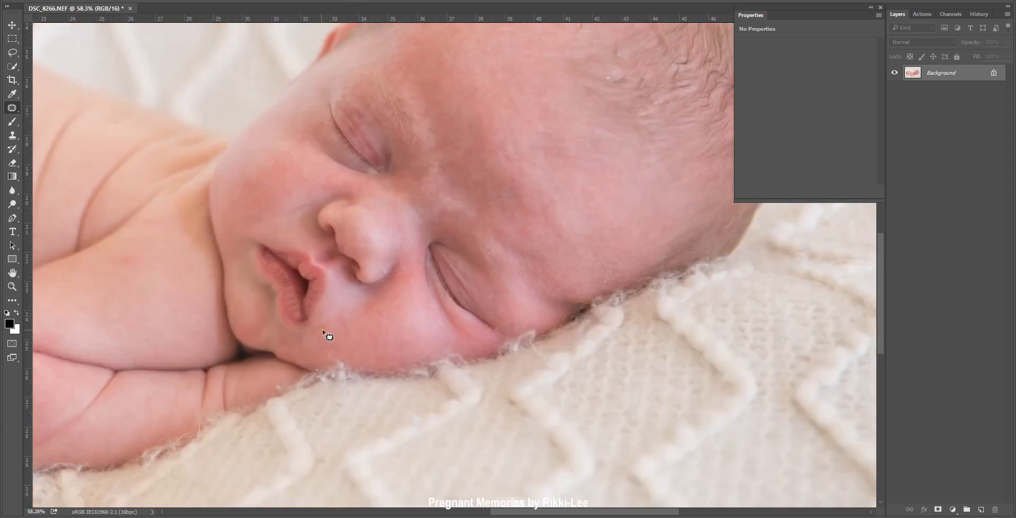
scroll(395, 263, up, 6)
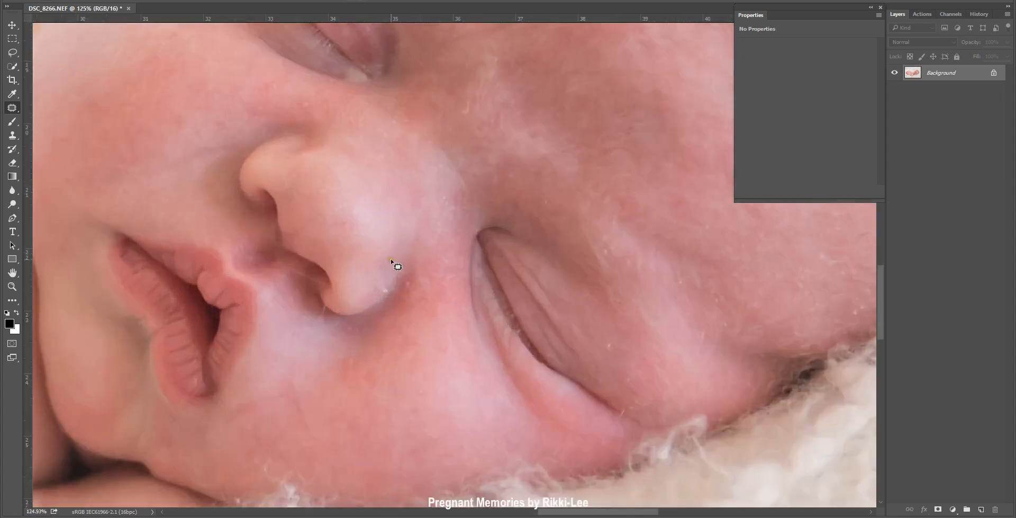
mouse_move(391, 293)
mouse_down()
mouse_move(381, 316)
mouse_move(366, 316)
mouse_move(369, 291)
mouse_move(386, 282)
mouse_move(392, 256)
mouse_up()
key(ctrl+d)
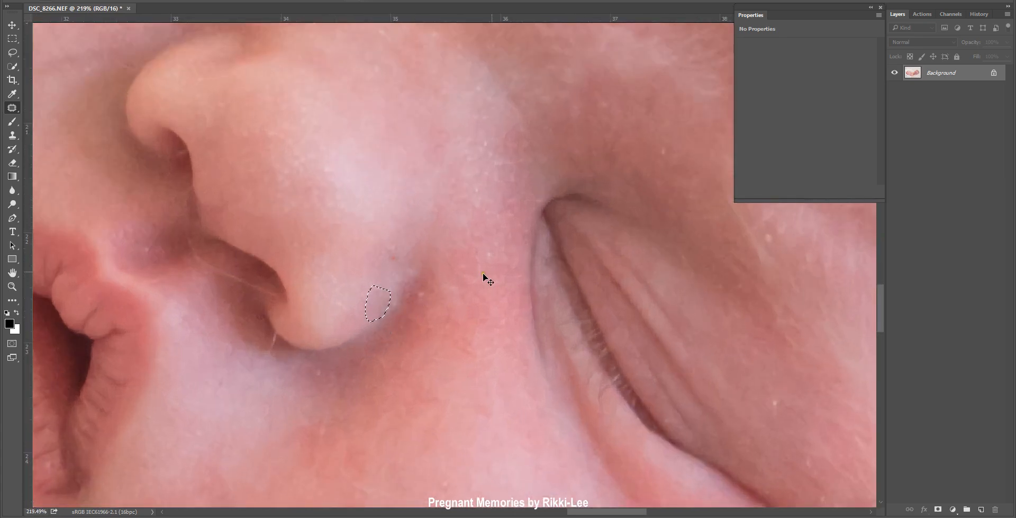
Patch over the red mark on the baby's bottom using clear skin from the nearby thigh.
scroll(495, 281, down, 5)
scroll(122, 292, down, 4)
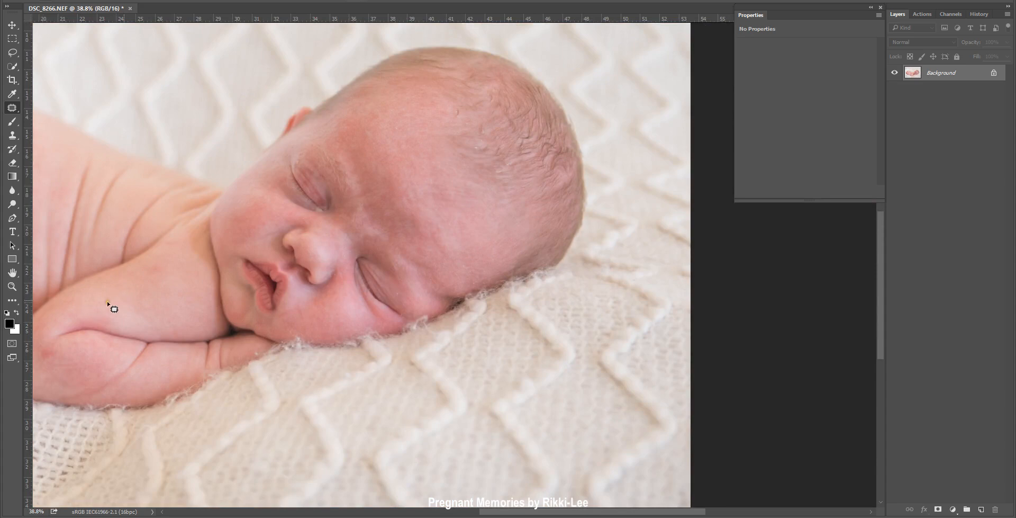
scroll(111, 300, down, 2)
scroll(206, 214, up, 2)
scroll(272, 223, up, 2)
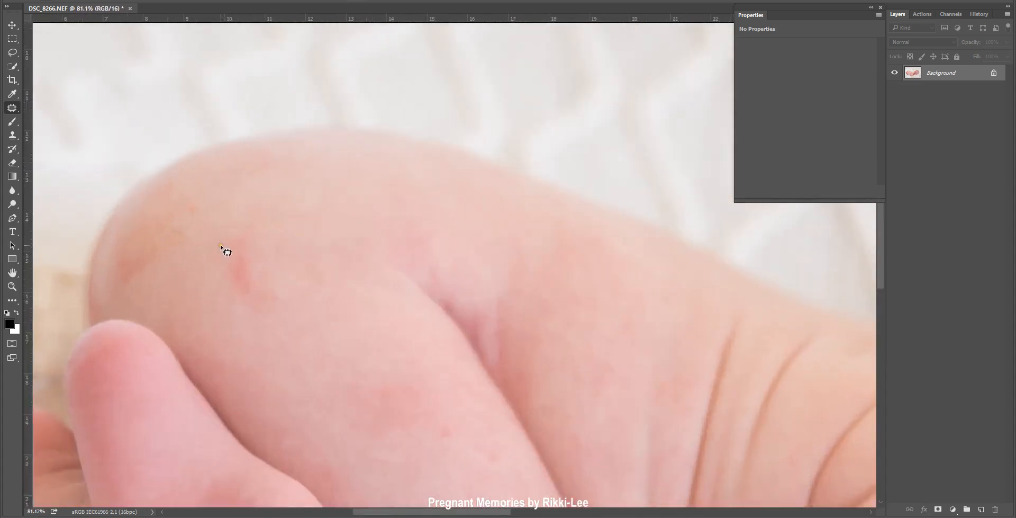
mouse_move(247, 232)
mouse_down()
mouse_move(218, 252)
mouse_move(222, 290)
mouse_move(249, 310)
mouse_move(284, 298)
mouse_move(269, 287)
mouse_move(335, 345)
mouse_up()
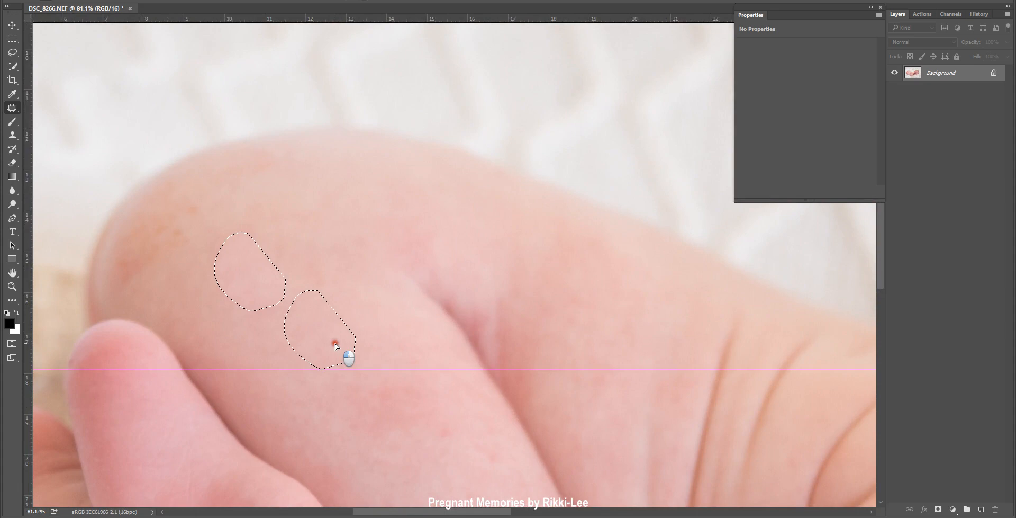
drag(335, 345, 336, 347)
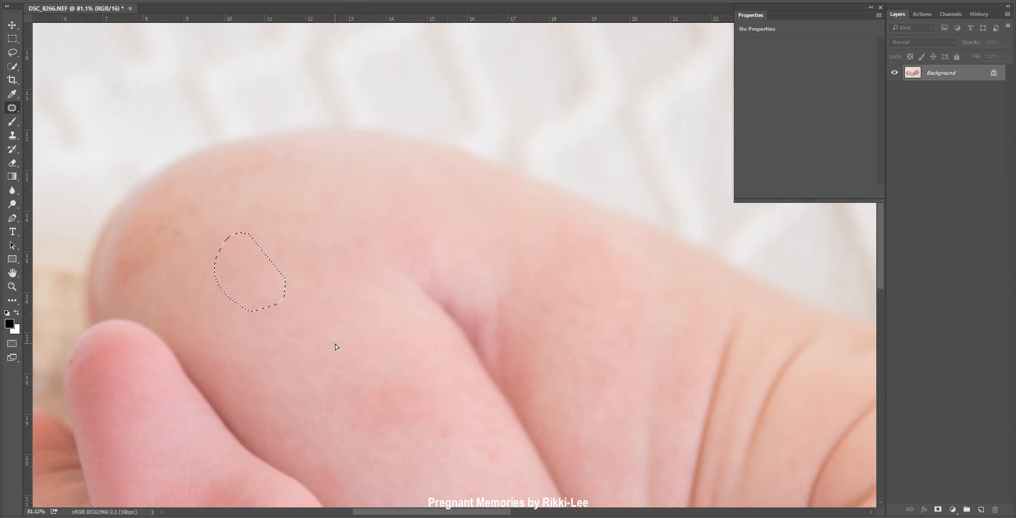
Patch the discoloured skin on the baby's elbow with smoother skin from the forearm, and clear the selection.
scroll(332, 337, down, 3)
scroll(421, 437, up, 2)
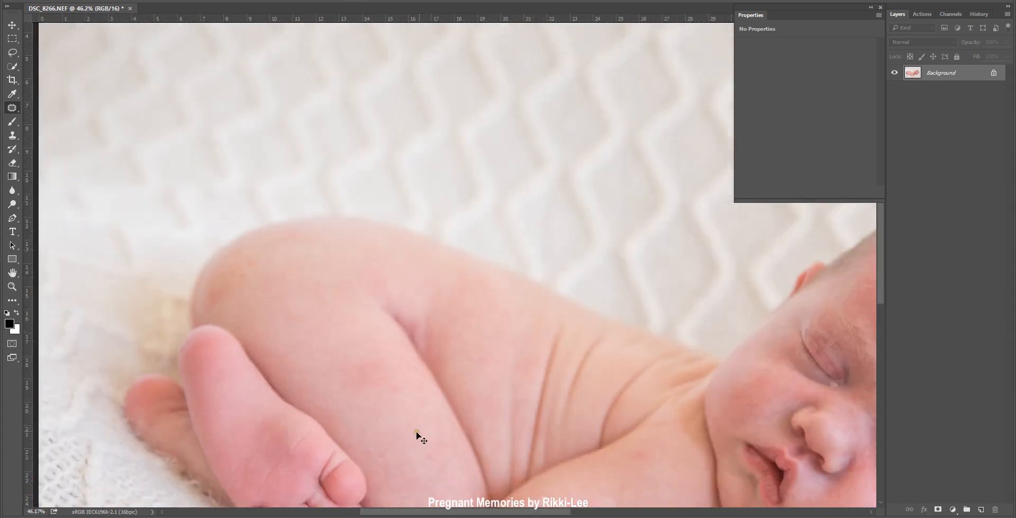
scroll(613, 363, down, 2)
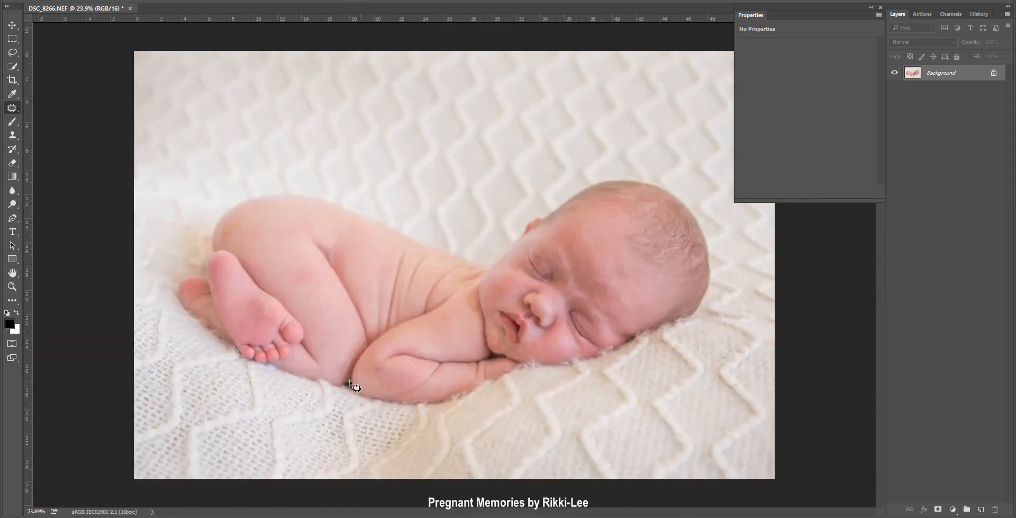
scroll(390, 390, up, 4)
scroll(337, 394, up, 3)
mouse_move(351, 362)
mouse_down()
mouse_move(307, 350)
mouse_move(282, 374)
mouse_move(285, 397)
mouse_move(333, 420)
mouse_move(371, 407)
mouse_move(384, 381)
mouse_move(334, 397)
mouse_move(470, 388)
mouse_up()
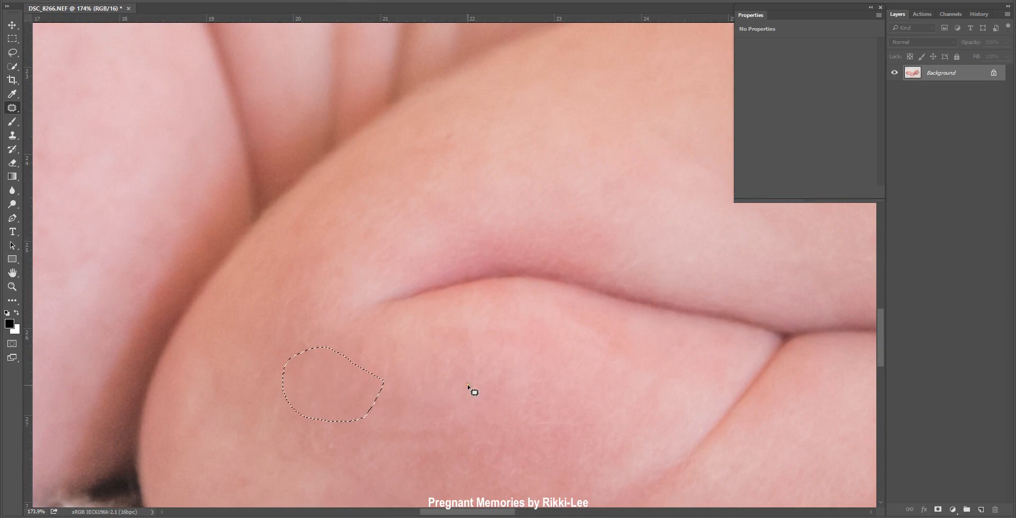
key(ctrl+d)
Patch out the red blotches on the baby's thigh with clean skin from nearby.
scroll(470, 388, down, 8)
scroll(642, 245, down, 3)
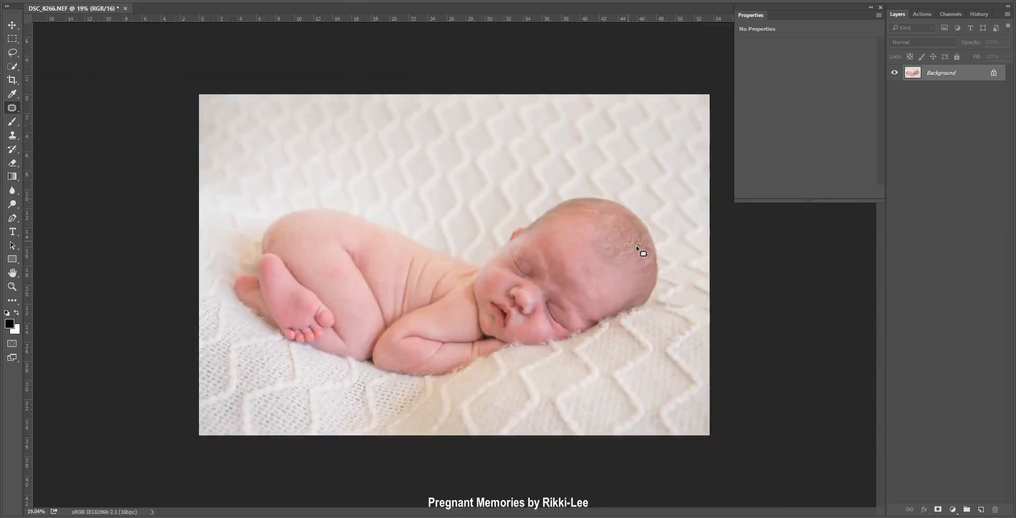
scroll(307, 279, up, 3)
scroll(302, 274, up, 6)
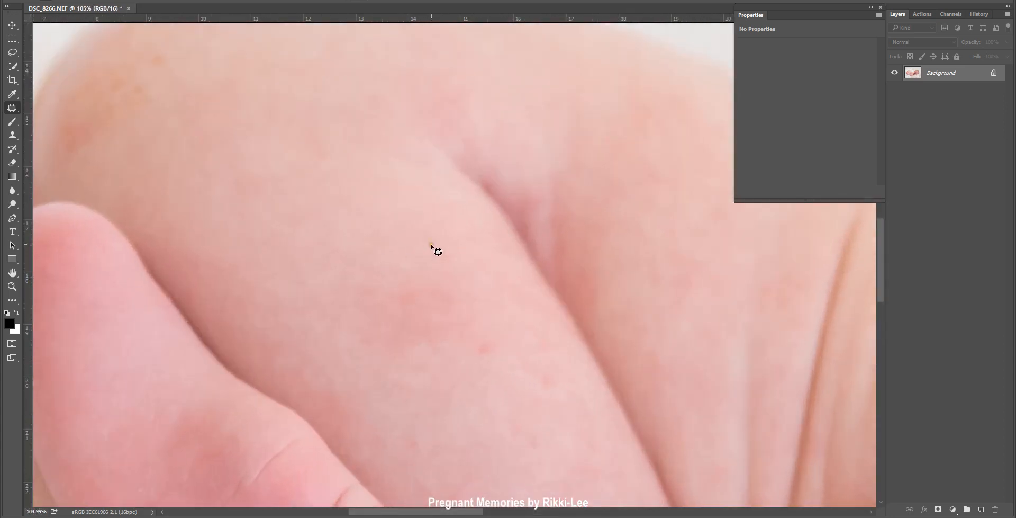
mouse_move(431, 245)
mouse_down()
mouse_move(345, 277)
mouse_move(350, 341)
mouse_move(448, 375)
mouse_move(517, 364)
mouse_move(497, 283)
mouse_up()
Patch the red spot on the baby's upper arm near the shoulder with clean skin from below it, and clear the selection.
scroll(507, 371, down, 5)
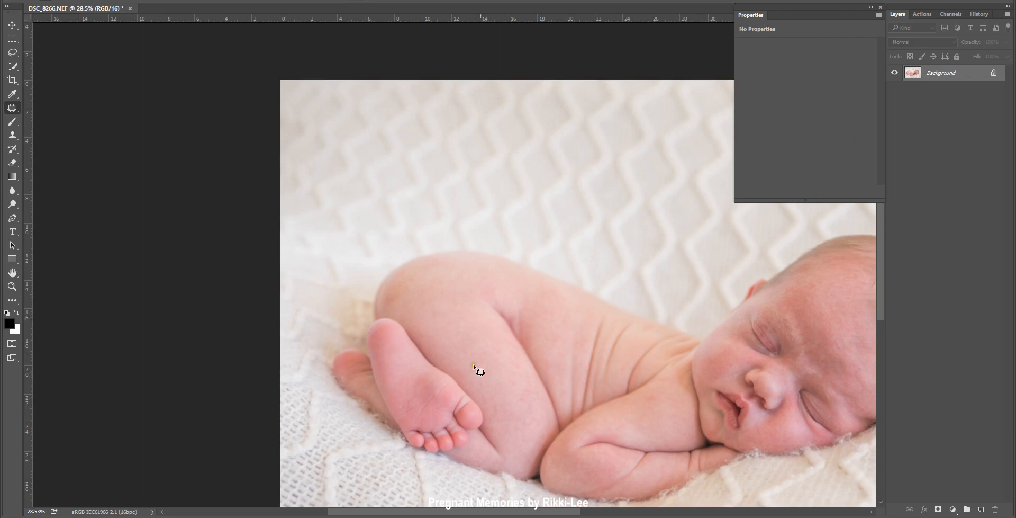
scroll(476, 368, down, 2)
scroll(385, 318, up, 3)
scroll(467, 308, up, 5)
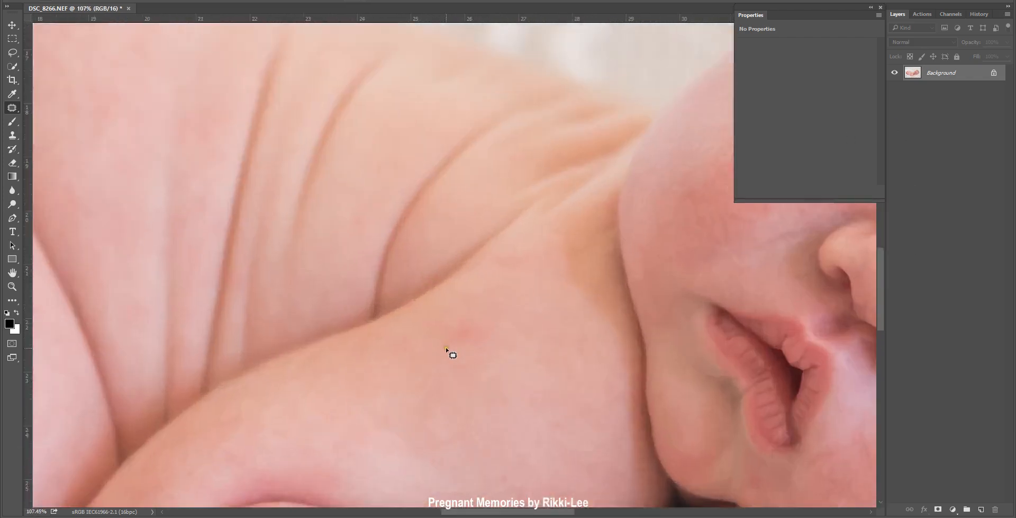
mouse_move(485, 314)
mouse_down()
mouse_move(443, 325)
mouse_move(433, 360)
mouse_move(500, 379)
mouse_move(517, 427)
mouse_up()
key(ctrl+d)
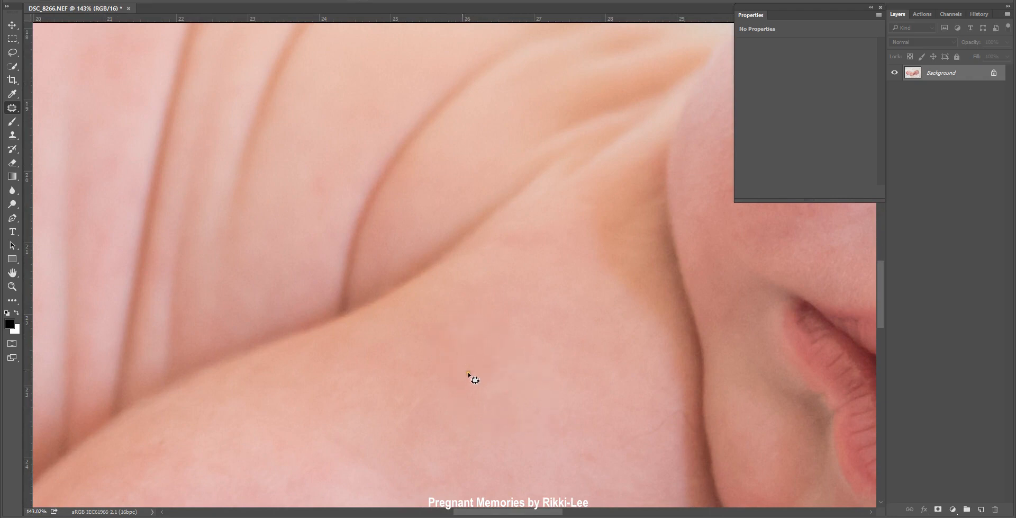
Patch out the orange and red blotches along the upper curve of the baby's bottom, and clear the selections.
scroll(469, 373, down, 3)
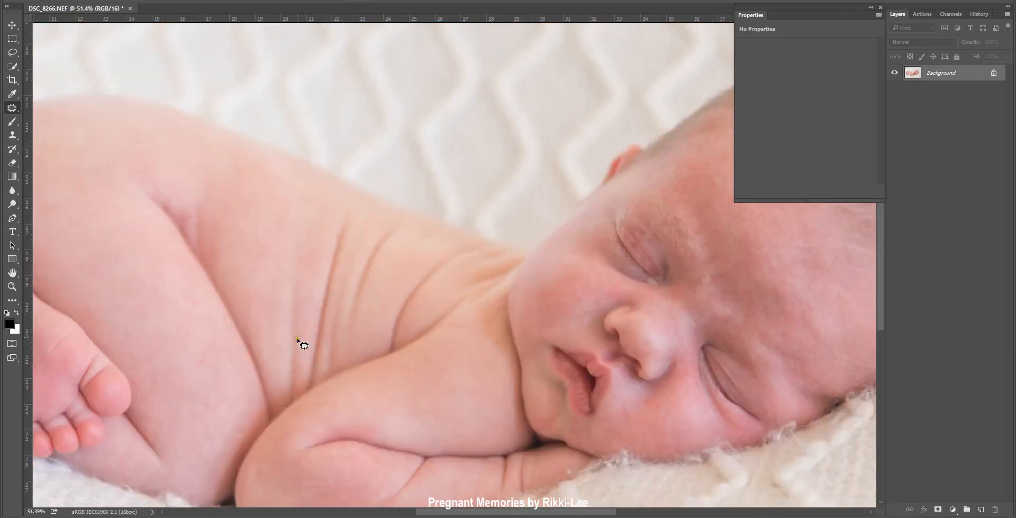
scroll(295, 297, down, 3)
scroll(192, 212, up, 6)
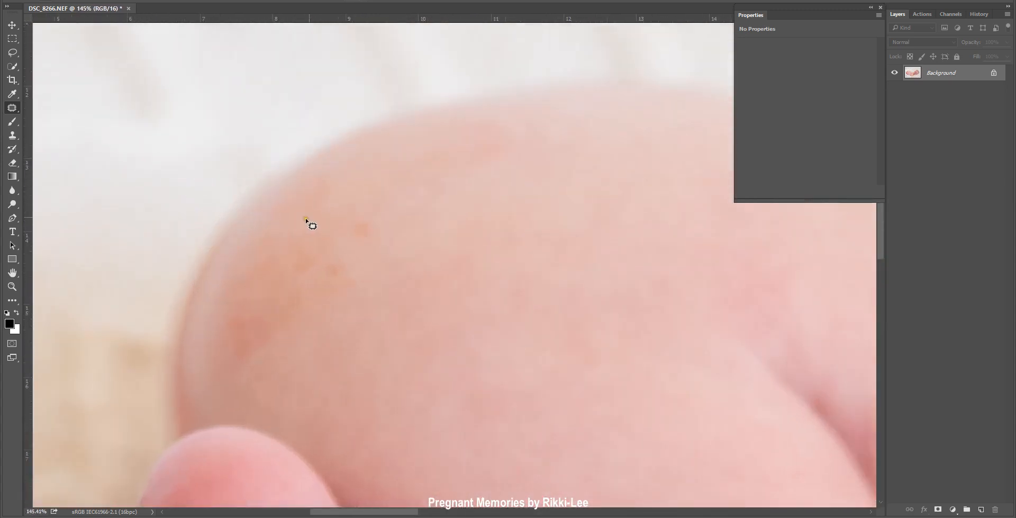
mouse_move(365, 207)
mouse_down()
mouse_move(310, 274)
mouse_move(355, 295)
mouse_move(419, 228)
mouse_move(447, 297)
mouse_up()
click(447, 296)
mouse_move(515, 125)
mouse_down()
mouse_move(411, 198)
mouse_move(570, 159)
mouse_up()
click(535, 273)
scroll(570, 305, down, 3)
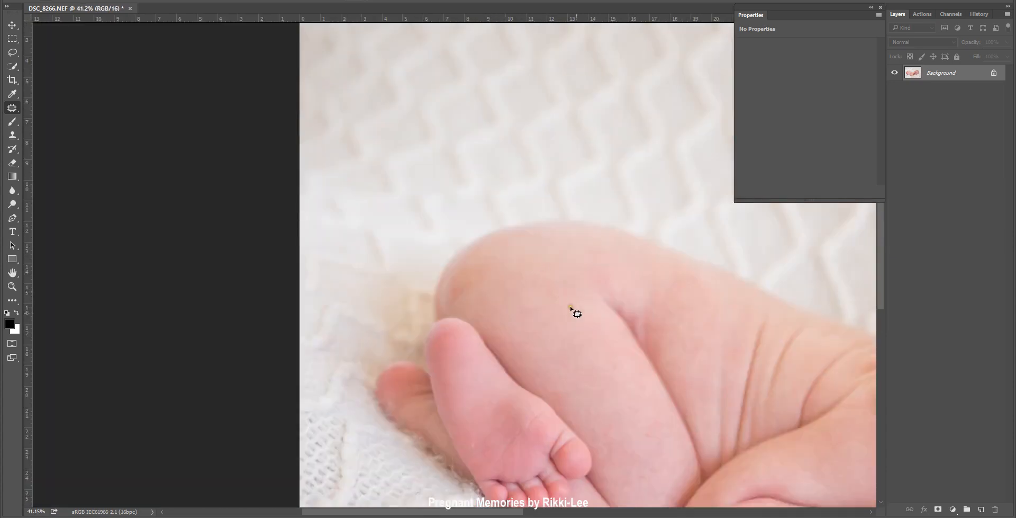
Patch the discoloured skin on the outer curve of the baby's bottom with cleaner skin beside it, and clear the selection.
scroll(508, 317, up, 3)
mouse_move(485, 263)
mouse_down()
mouse_move(449, 332)
mouse_move(547, 320)
mouse_move(558, 257)
mouse_up()
drag(521, 299, 636, 364)
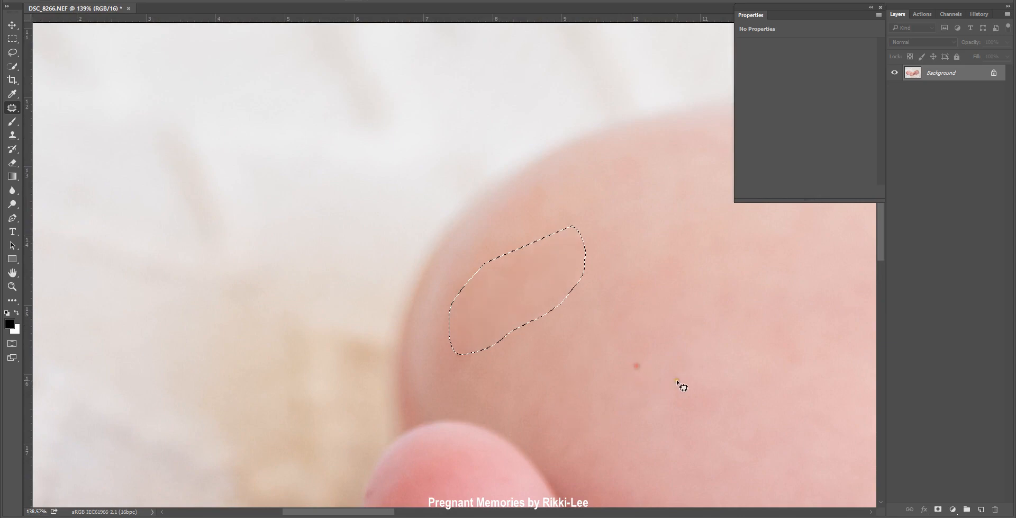
scroll(682, 381, down, 6)
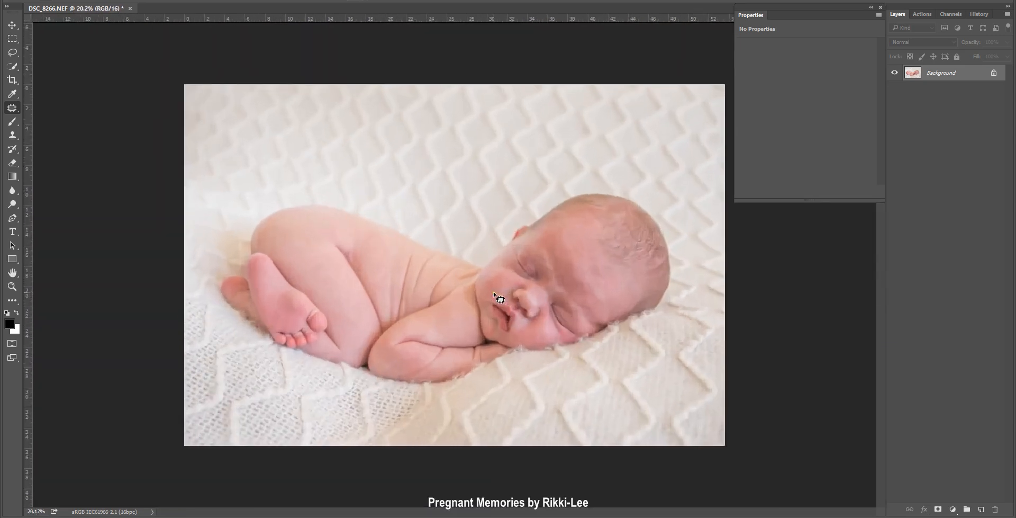
key(ctrl+0)
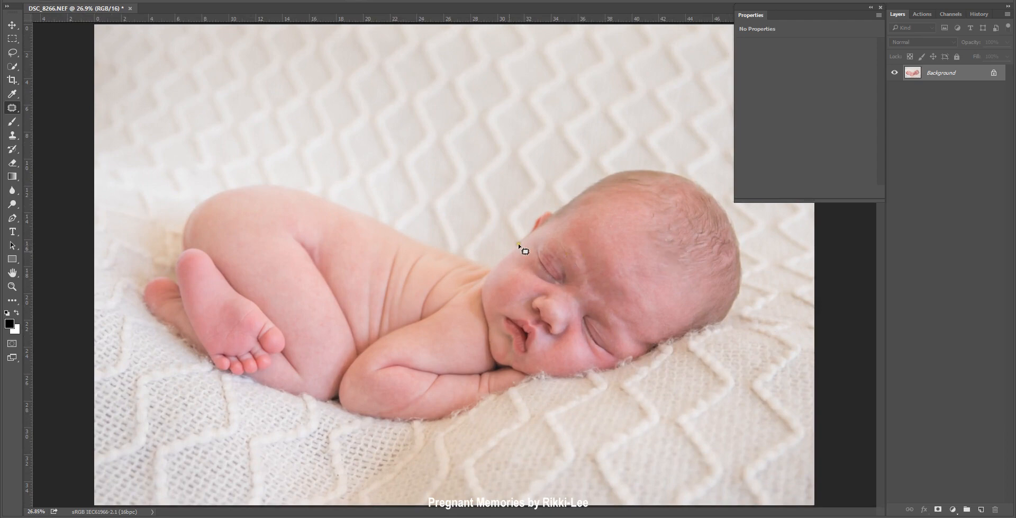
Add a Selective Color adjustment layer and set Black to -48% for the Reds.
click(16, 23)
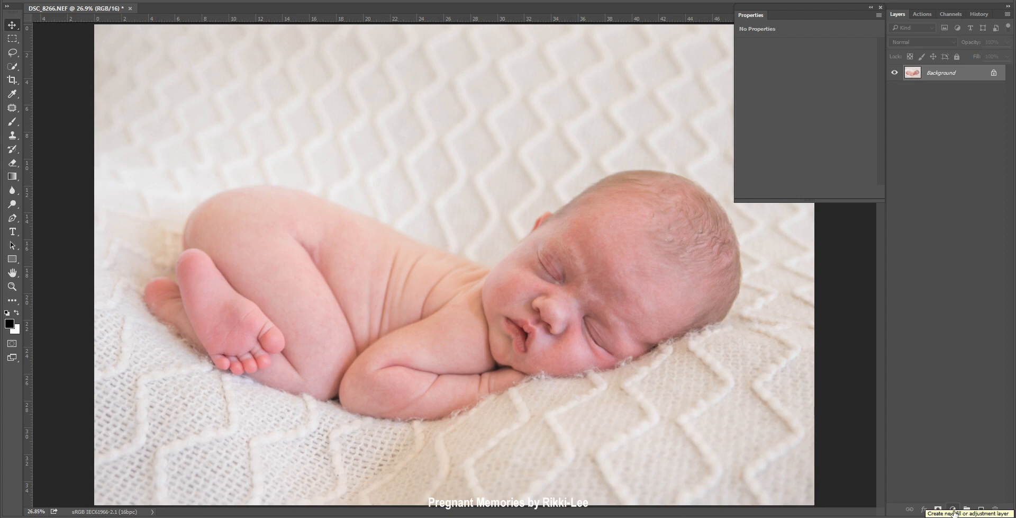
click(953, 508)
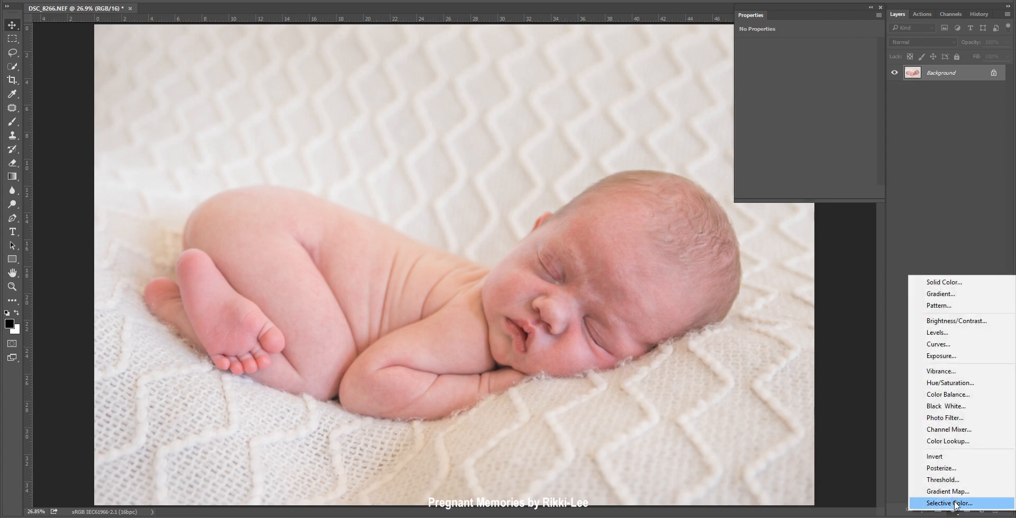
click(950, 503)
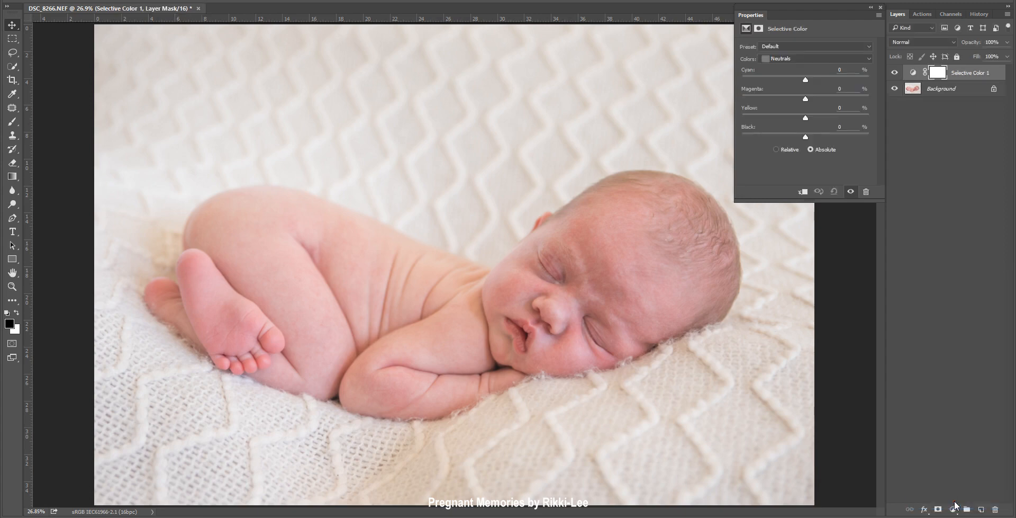
click(809, 58)
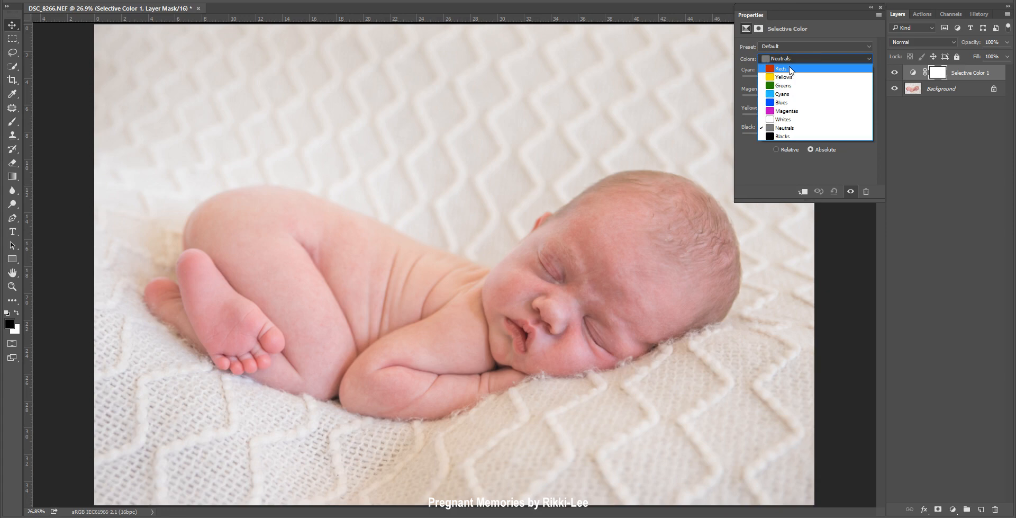
click(791, 70)
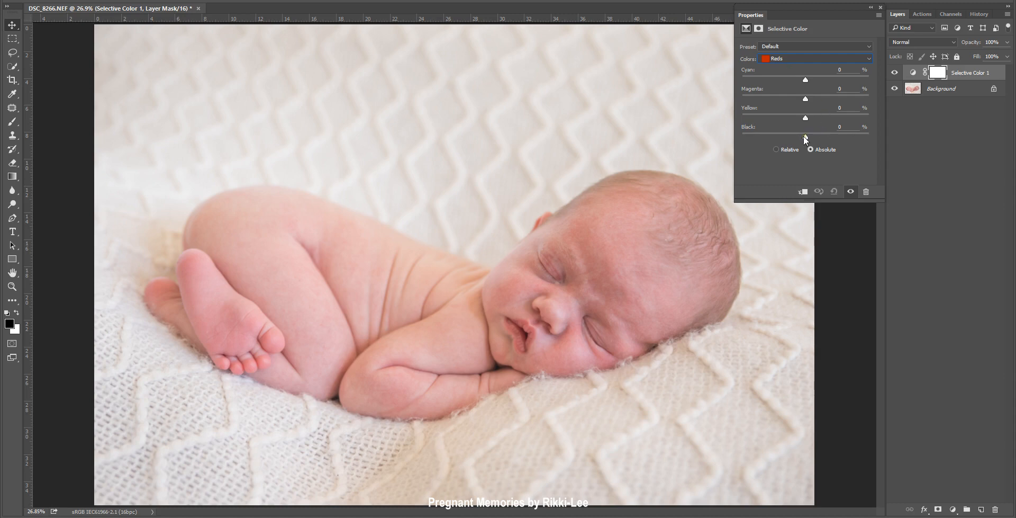
drag(805, 136, 775, 138)
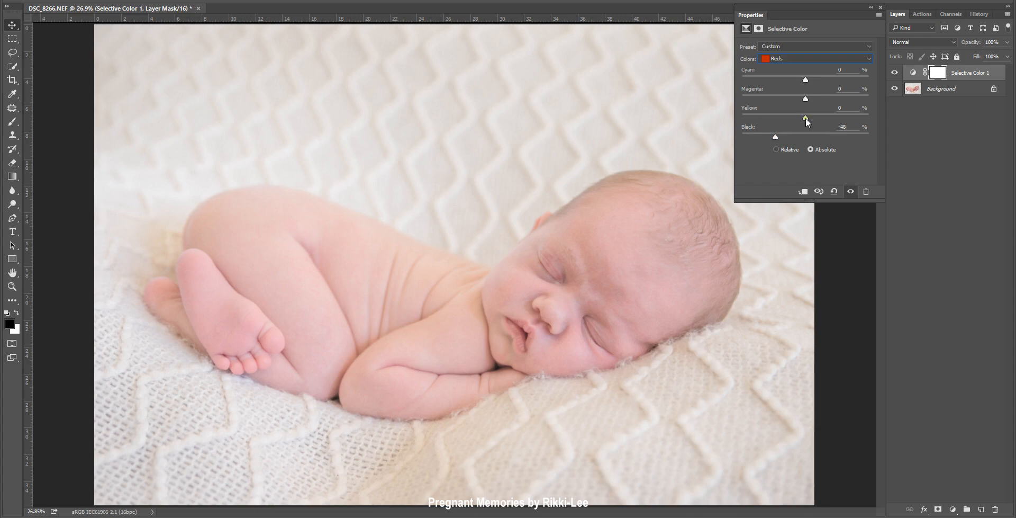
Set Yellow to +22% and Cyan to -43% for the Reds in the Selective Color adjustment.
mouse_move(805, 118)
mouse_down()
mouse_move(826, 121)
mouse_move(741, 127)
mouse_move(868, 127)
mouse_move(758, 123)
mouse_move(850, 122)
mouse_move(807, 121)
mouse_up()
drag(818, 120, 820, 119)
drag(804, 79, 797, 80)
drag(798, 82, 792, 82)
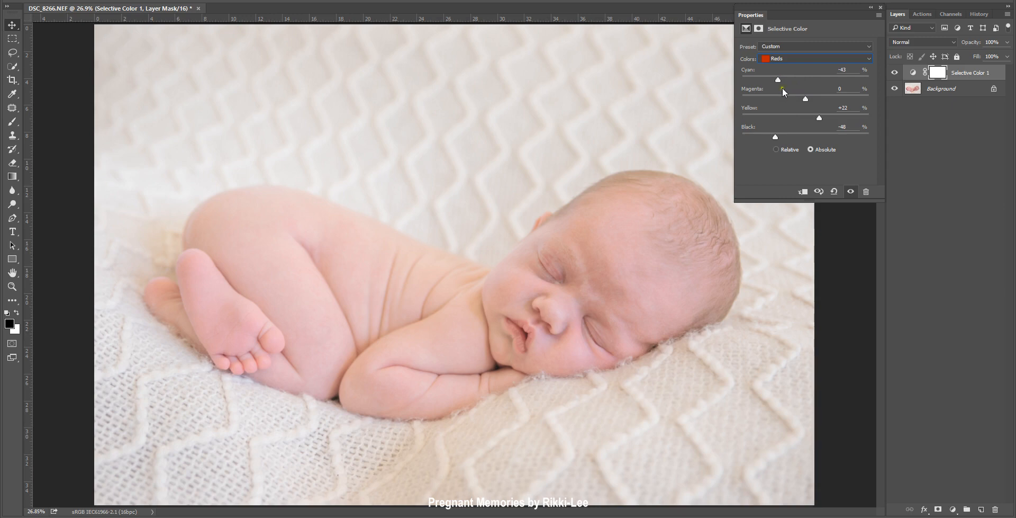
Invert the Selective Color layer's mask to black and ready the Brush tool with white as the foreground colour.
click(939, 77)
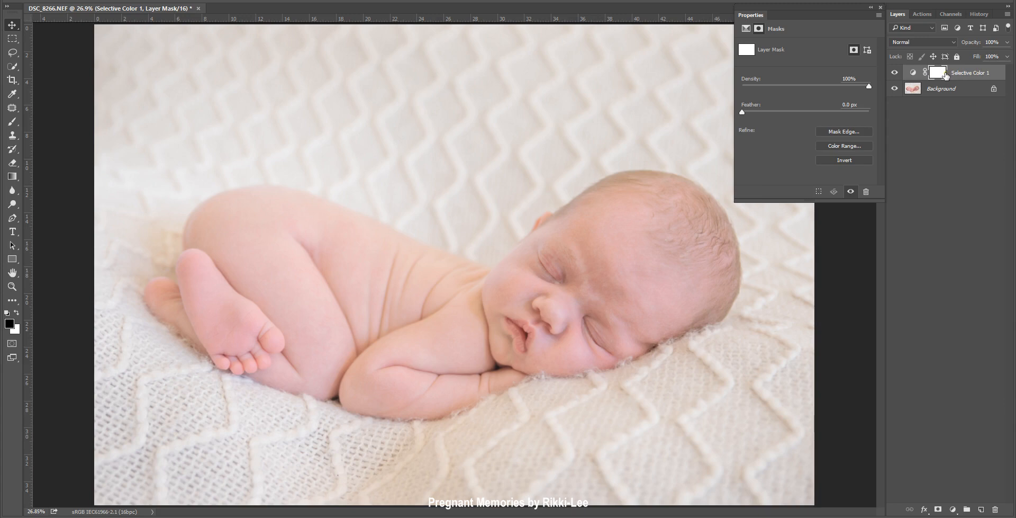
click(868, 161)
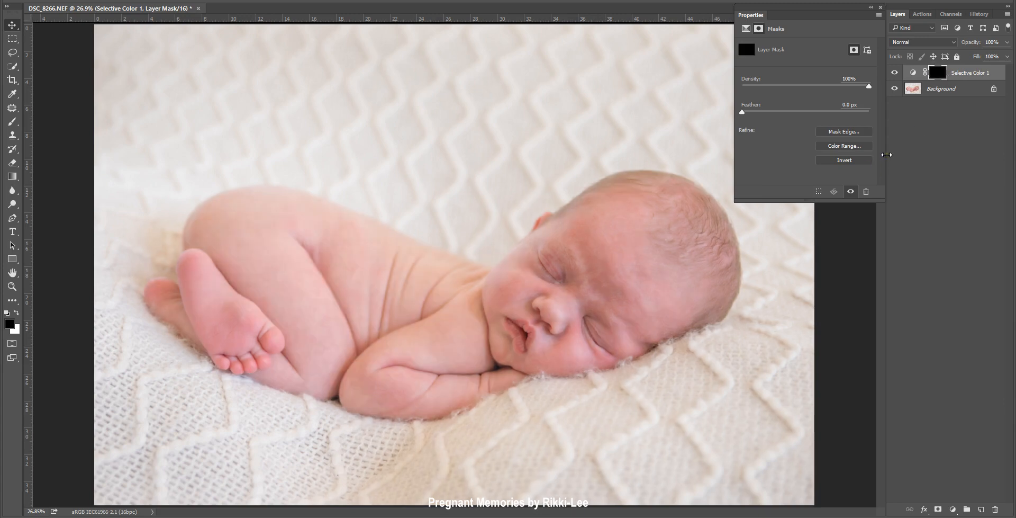
click(12, 123)
key(x)
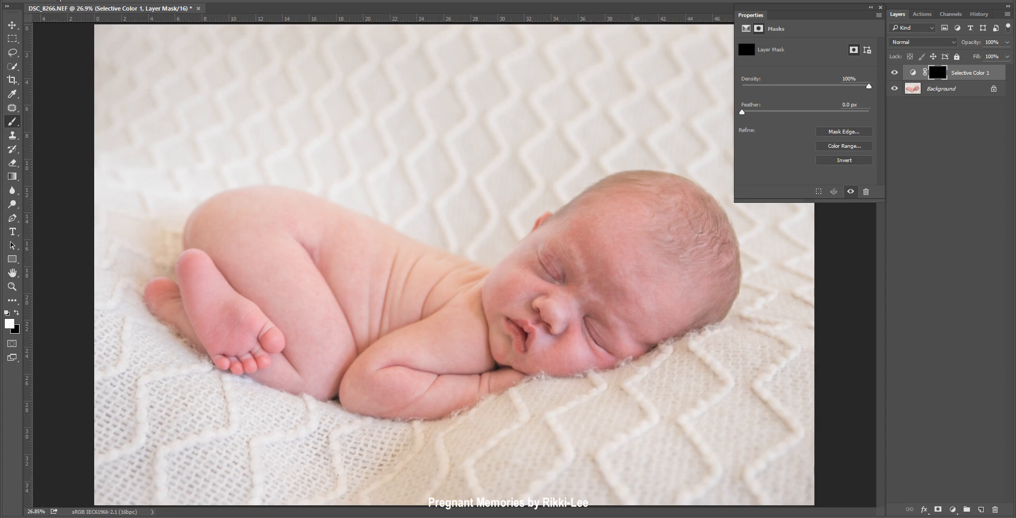
Give the brush a soft tip with 0% hardness and enlarge it.
click(57, 2)
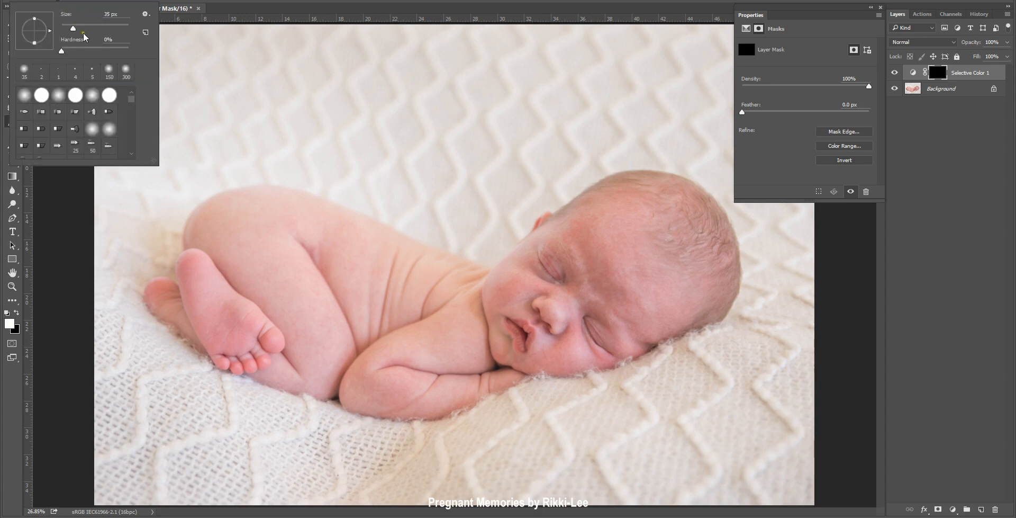
click(63, 51)
drag(74, 30, 83, 28)
click(99, 26)
click(117, 27)
key(Return)
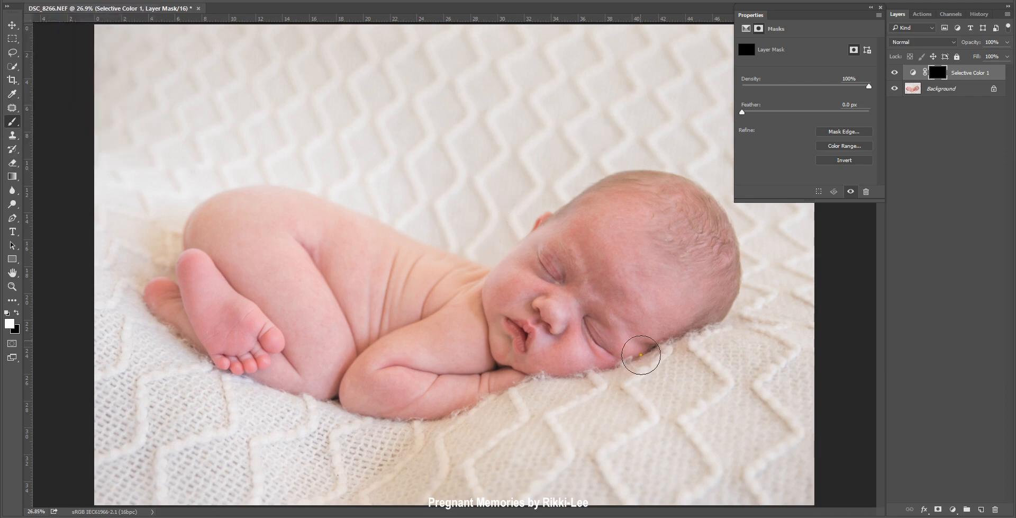
key(bracketright)
key(bracketright)
key(bracketright)
key(bracketright)
key(bracketright)
key(bracketright)
key(bracketright)
key(bracketright)
key(bracketright)
key(bracketright)
key(bracketright)
key(bracketright)
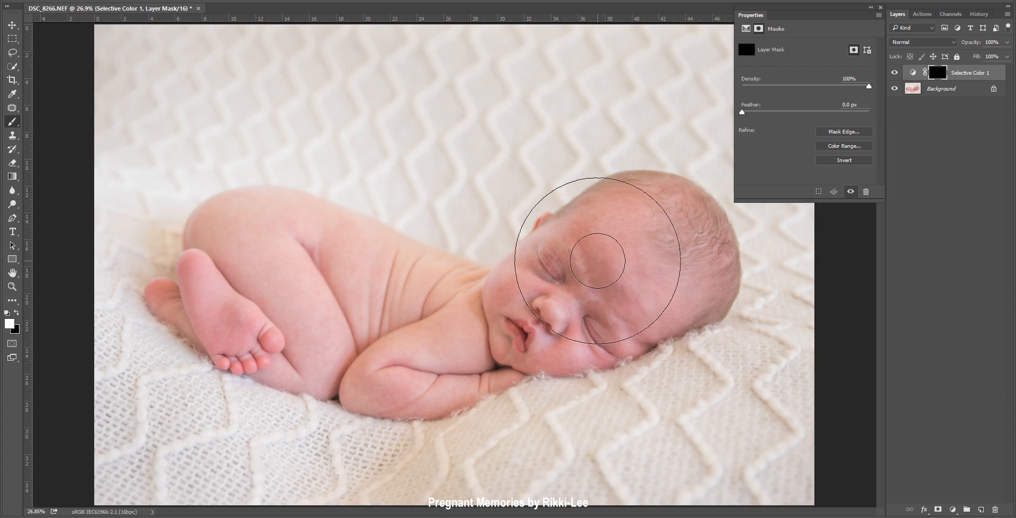
Reduce the brush size and paint white on the Selective Color mask over the baby's red forehead.
scroll(597, 261, up, 5)
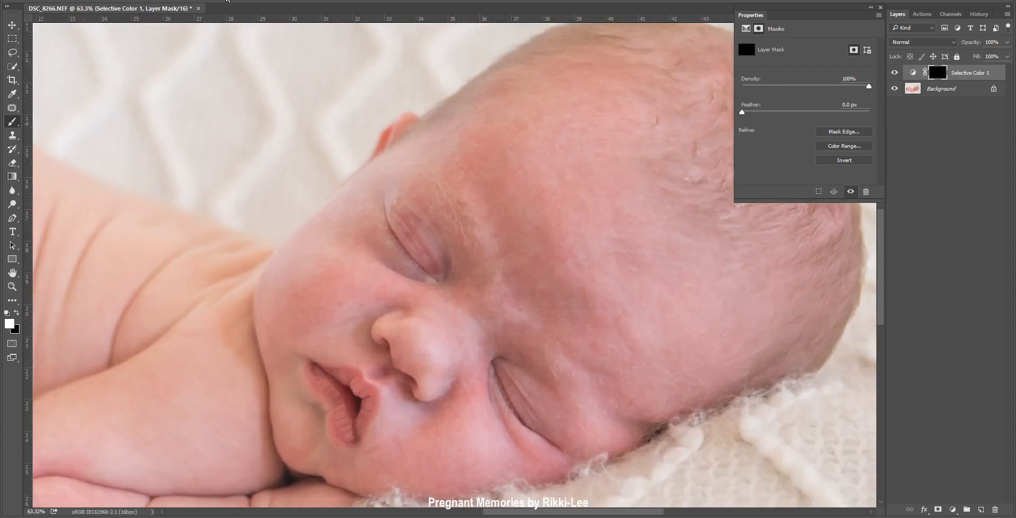
click(227, 1)
scroll(619, 199, down, 4)
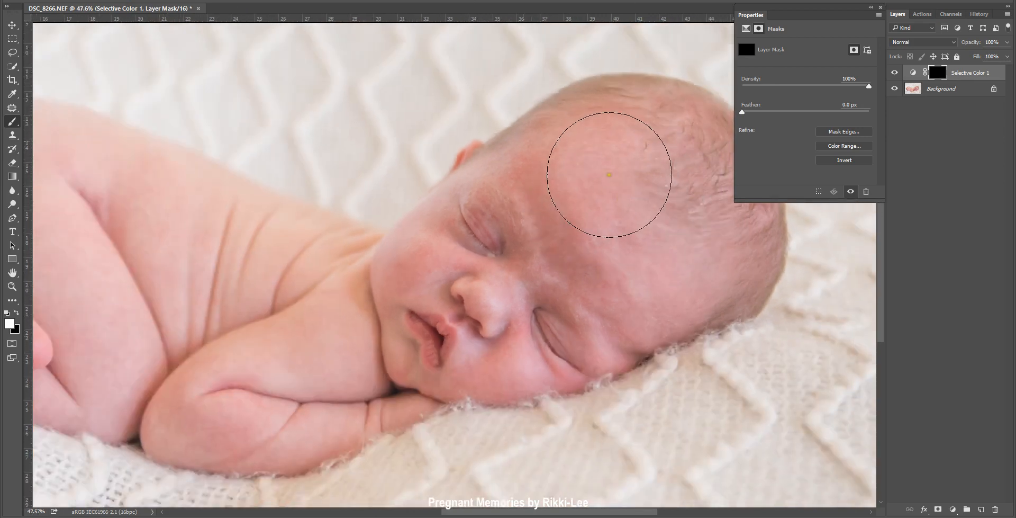
scroll(610, 175, up, 3)
key(bracketleft)
key(bracketleft)
key(bracketleft)
key(bracketleft)
key(bracketleft)
key(bracketleft)
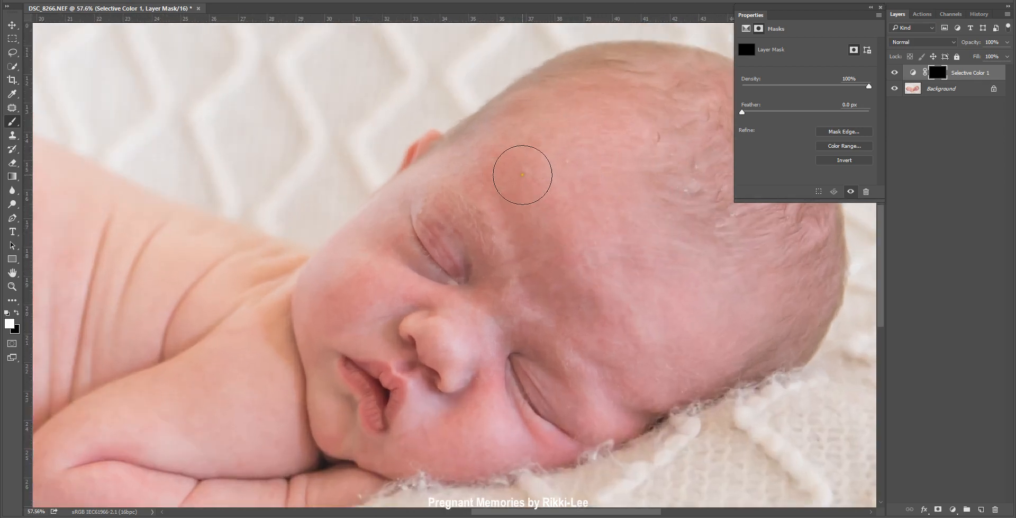
mouse_move(497, 167)
mouse_down()
mouse_move(569, 131)
mouse_move(606, 127)
mouse_move(529, 202)
mouse_move(527, 169)
mouse_move(526, 223)
mouse_move(570, 307)
mouse_move(622, 367)
mouse_move(738, 369)
mouse_move(714, 236)
mouse_move(624, 165)
mouse_move(622, 278)
mouse_move(627, 209)
mouse_move(636, 228)
mouse_move(585, 282)
mouse_move(622, 317)
mouse_move(555, 299)
mouse_move(526, 216)
mouse_move(486, 172)
mouse_move(607, 103)
mouse_move(645, 100)
mouse_move(551, 114)
mouse_move(718, 201)
mouse_move(774, 288)
mouse_move(774, 201)
mouse_move(694, 109)
mouse_move(583, 100)
mouse_move(550, 115)
mouse_move(700, 124)
mouse_up()
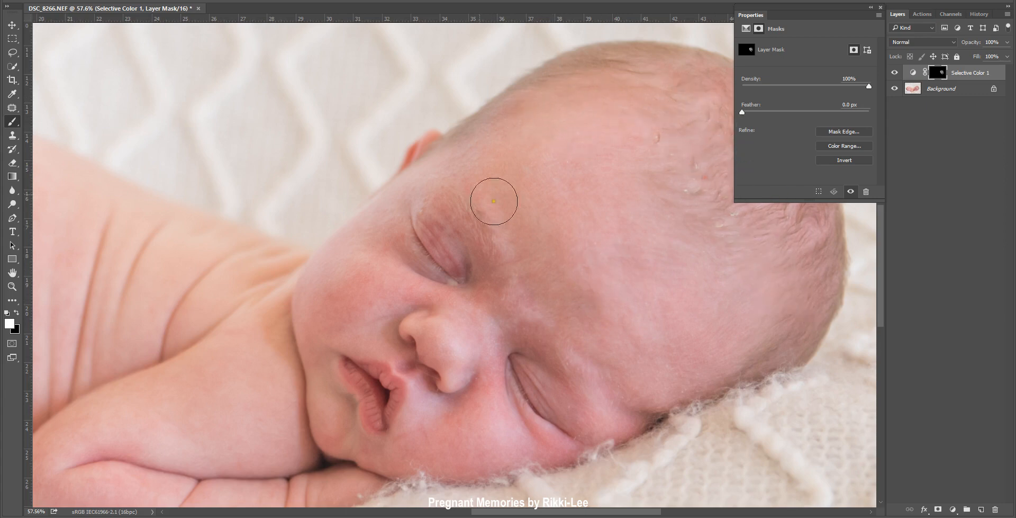
Paint the Selective Color mask white over the red skin beside the eyes, on the cheeks and on the chin.
scroll(404, 230, up, 2)
mouse_move(336, 323)
mouse_down()
mouse_move(332, 301)
mouse_move(427, 300)
mouse_move(549, 325)
mouse_move(573, 237)
mouse_move(471, 148)
mouse_move(514, 239)
mouse_move(397, 199)
mouse_up()
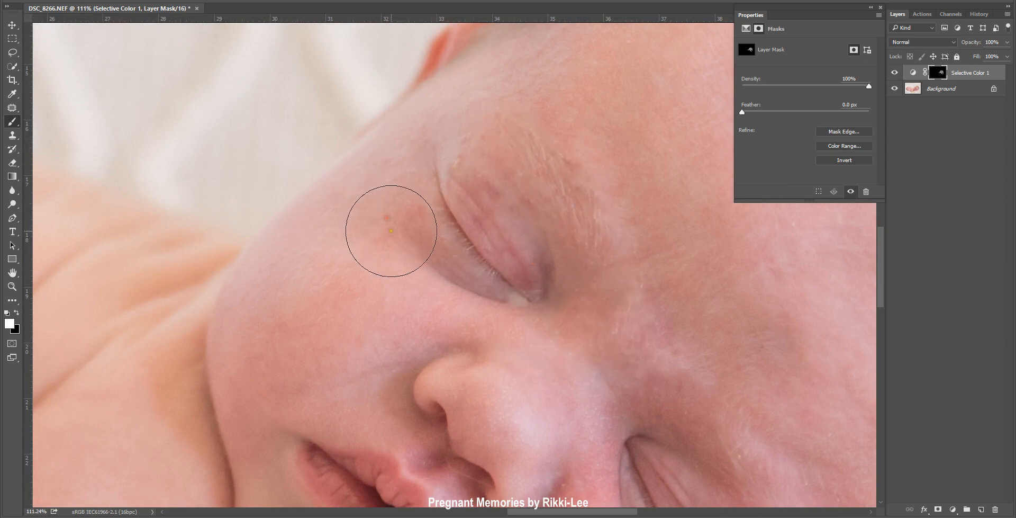
scroll(421, 259, down, 3)
scroll(532, 440, up, 2)
mouse_move(602, 406)
mouse_down()
mouse_move(520, 419)
mouse_move(573, 399)
mouse_move(367, 363)
mouse_move(443, 233)
mouse_move(500, 226)
mouse_move(592, 317)
mouse_move(685, 354)
mouse_up()
click(360, 272)
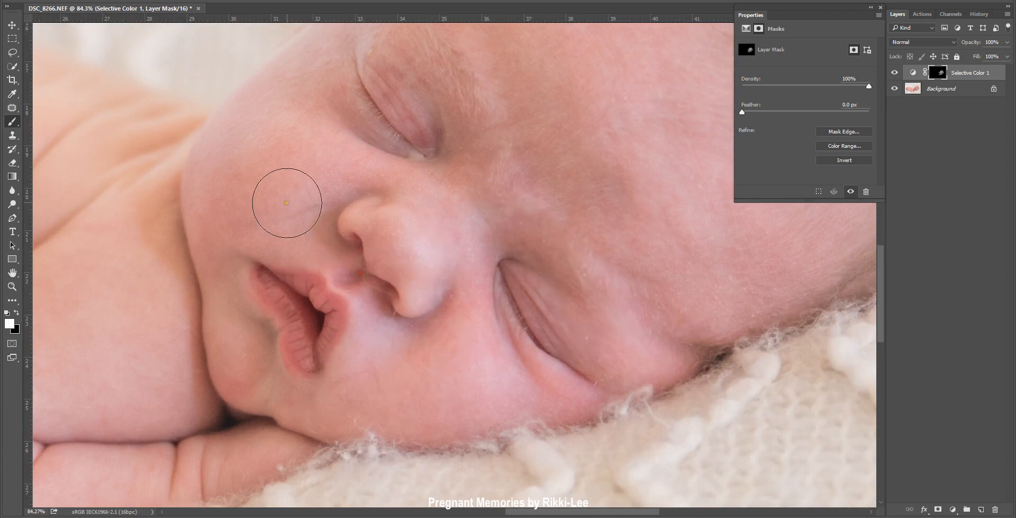
drag(247, 200, 223, 229)
drag(234, 391, 238, 393)
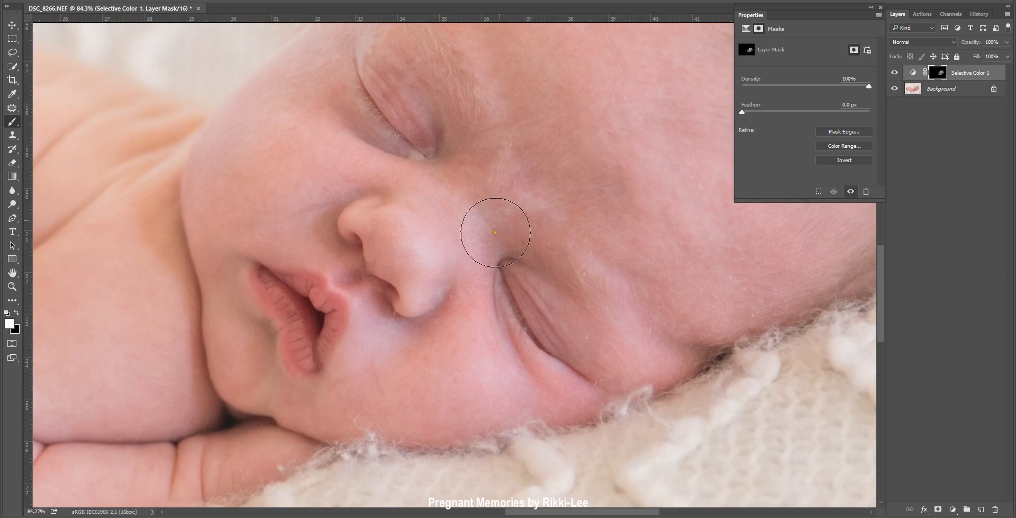
Paint the mask over the reddened brow above the eye, and compare the face with the Selective Color layer off and on.
scroll(591, 187, down, 5)
scroll(592, 187, up, 3)
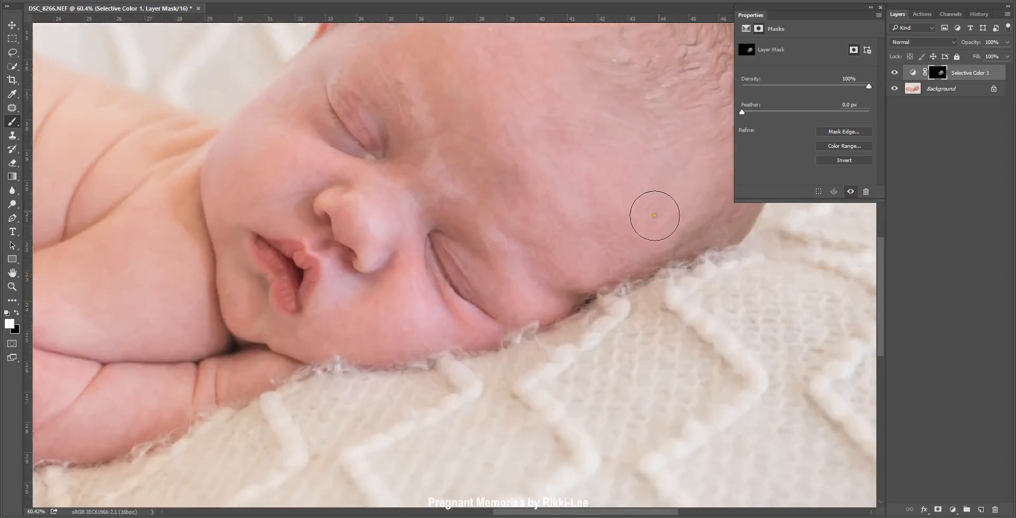
drag(402, 112, 398, 129)
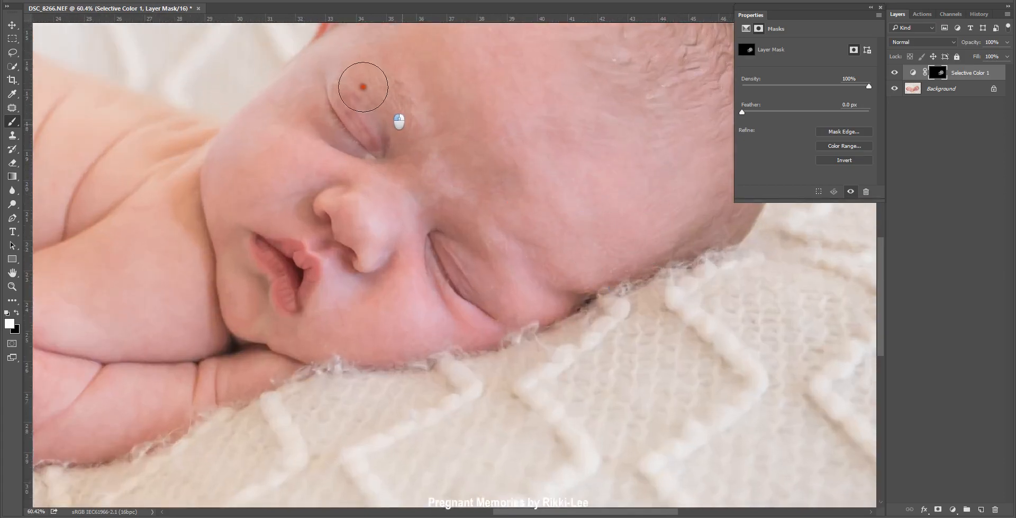
scroll(408, 136, down, 5)
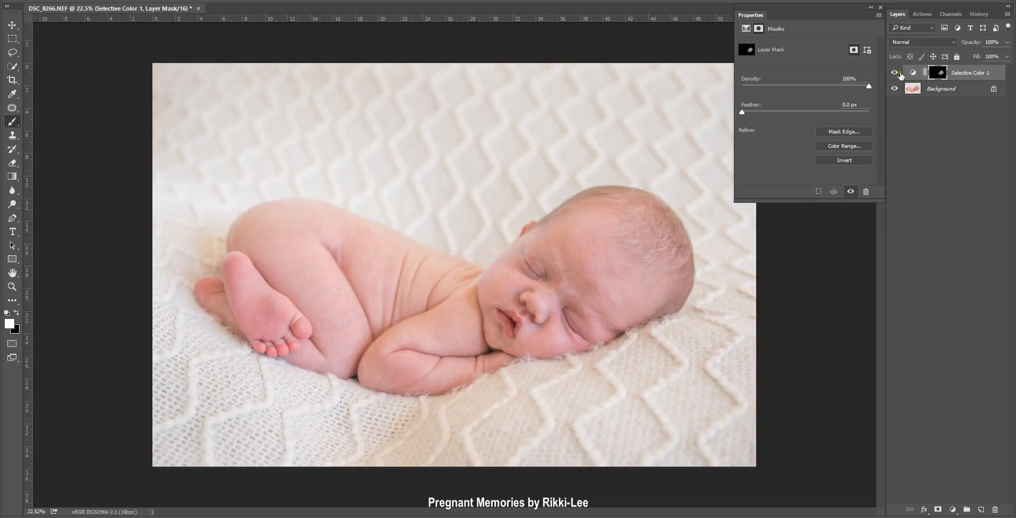
click(895, 72)
click(896, 72)
Shrink the brush and paint the Selective Color mask white over the red streaks on the baby's upper eyelid.
scroll(595, 384, up, 7)
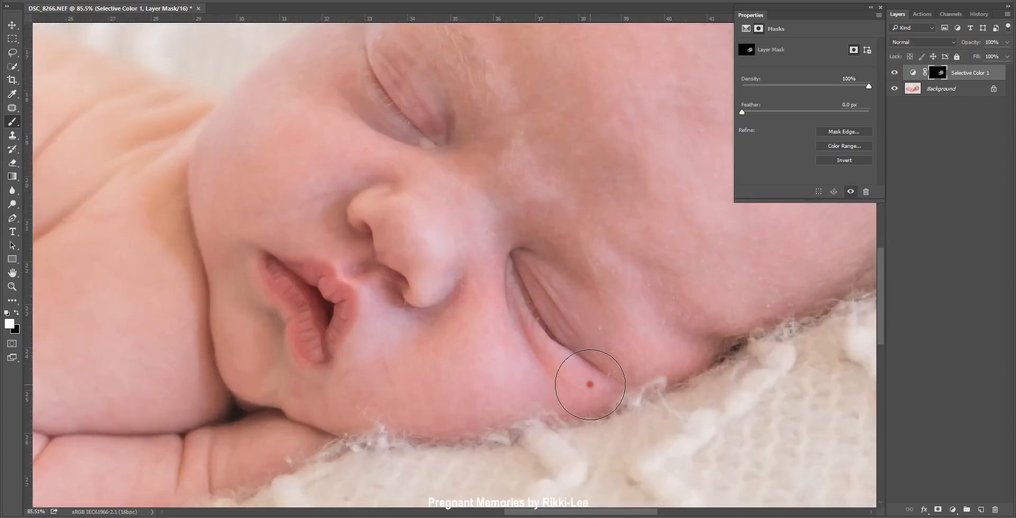
scroll(419, 47, down, 4)
scroll(411, 51, up, 6)
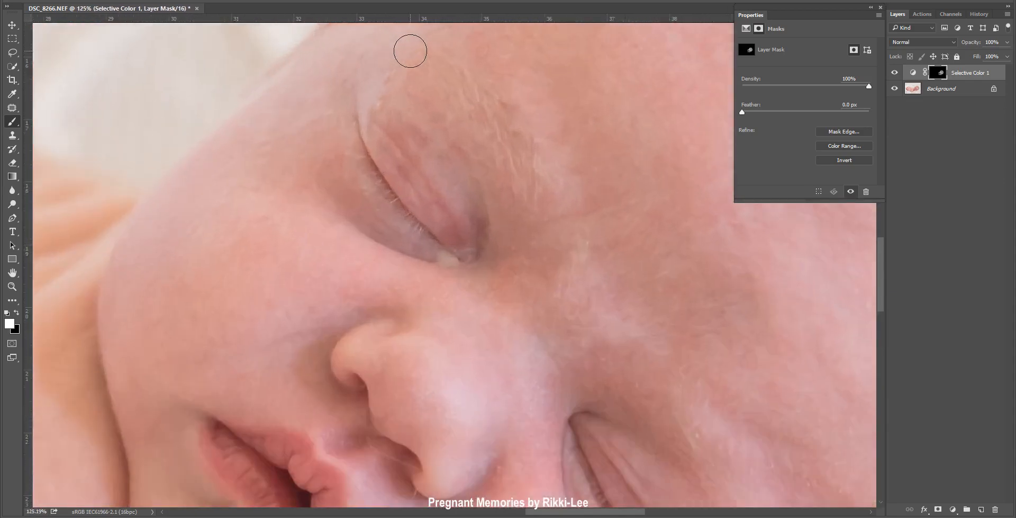
key(bracketleft)
key(bracketleft)
key(bracketleft)
key(bracketleft)
key(bracketleft)
key(bracketleft)
key(bracketleft)
click(452, 222)
mouse_move(452, 222)
mouse_down()
mouse_move(410, 166)
mouse_move(403, 173)
mouse_move(420, 135)
mouse_move(393, 130)
mouse_move(414, 156)
mouse_move(387, 123)
mouse_move(449, 195)
mouse_move(539, 359)
mouse_move(529, 311)
mouse_move(495, 267)
mouse_up()
scroll(387, 136, up, 3)
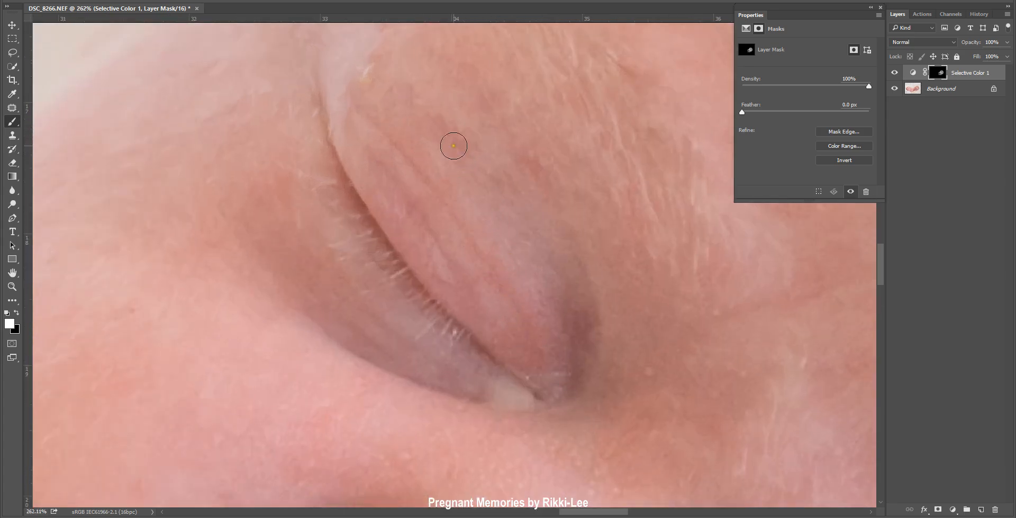
mouse_move(439, 130)
mouse_down()
mouse_move(532, 160)
mouse_move(500, 109)
mouse_move(430, 59)
mouse_up()
mouse_move(403, 202)
mouse_down()
mouse_move(423, 226)
mouse_move(395, 176)
mouse_up()
Patch out the skin flake above the eyelid on the Background layer, and clear the selection.
click(930, 93)
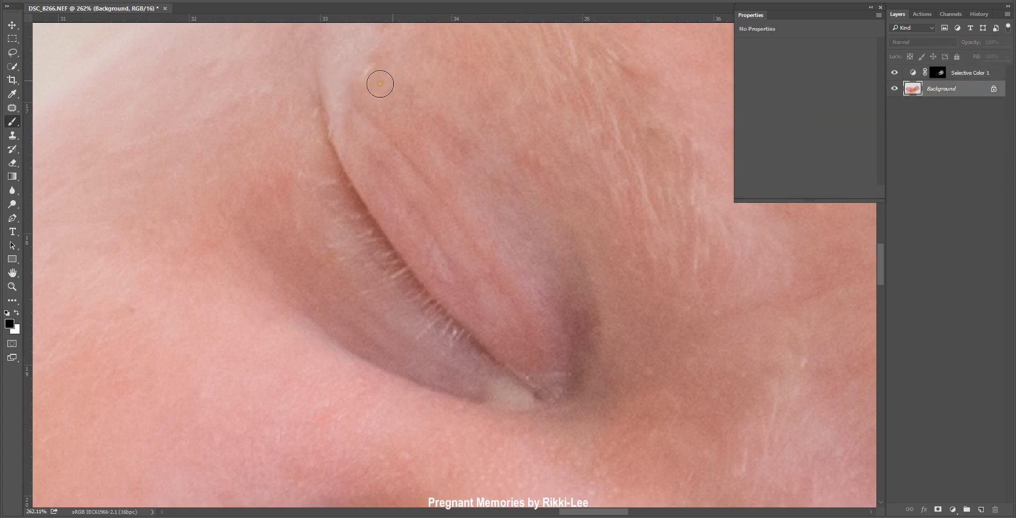
click(12, 107)
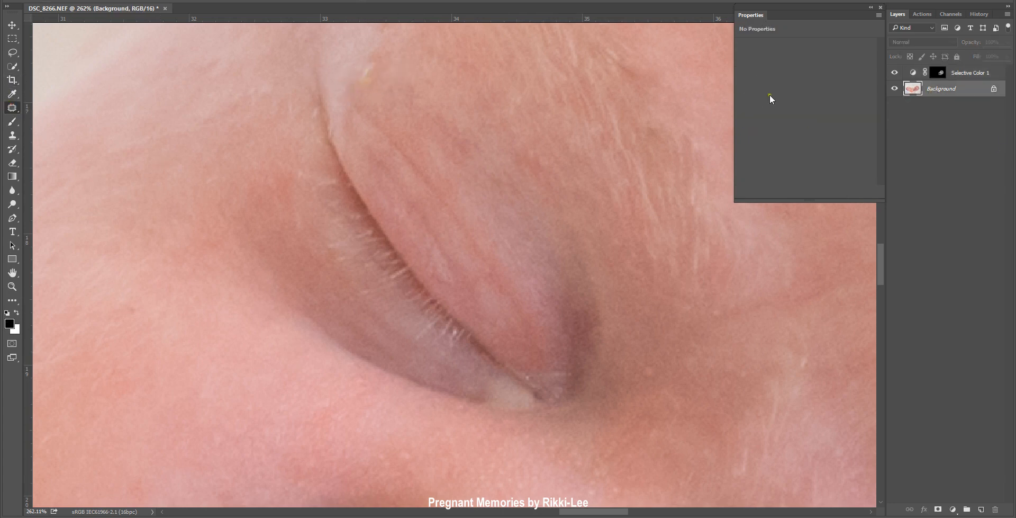
mouse_move(372, 57)
mouse_down()
mouse_move(356, 93)
mouse_move(384, 84)
mouse_move(372, 57)
mouse_up()
drag(365, 76, 348, 55)
key(ctrl+d)
Return to the Selective Color 1 mask with the Brush tool and white as the foreground colour.
click(940, 74)
key(x)
key(b)
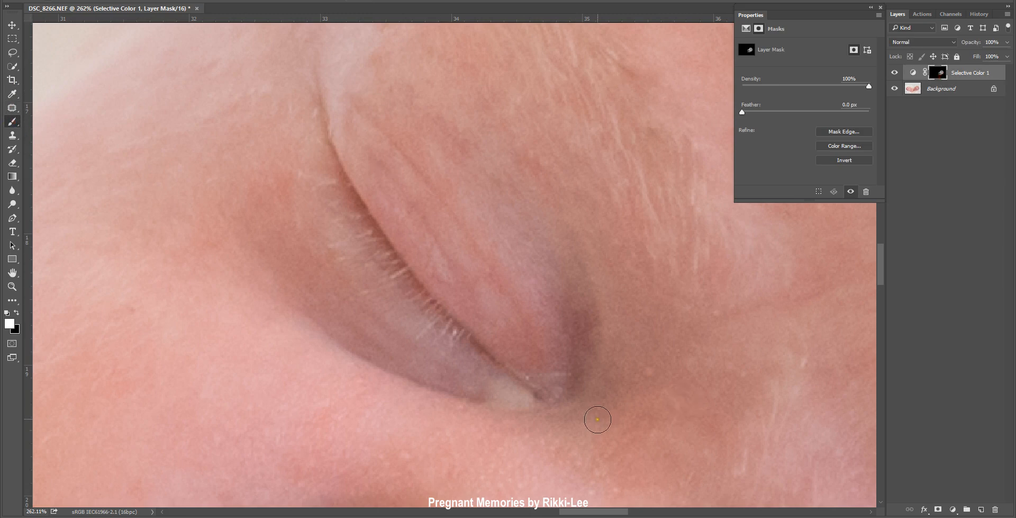
scroll(629, 376, down, 15)
scroll(578, 303, up, 2)
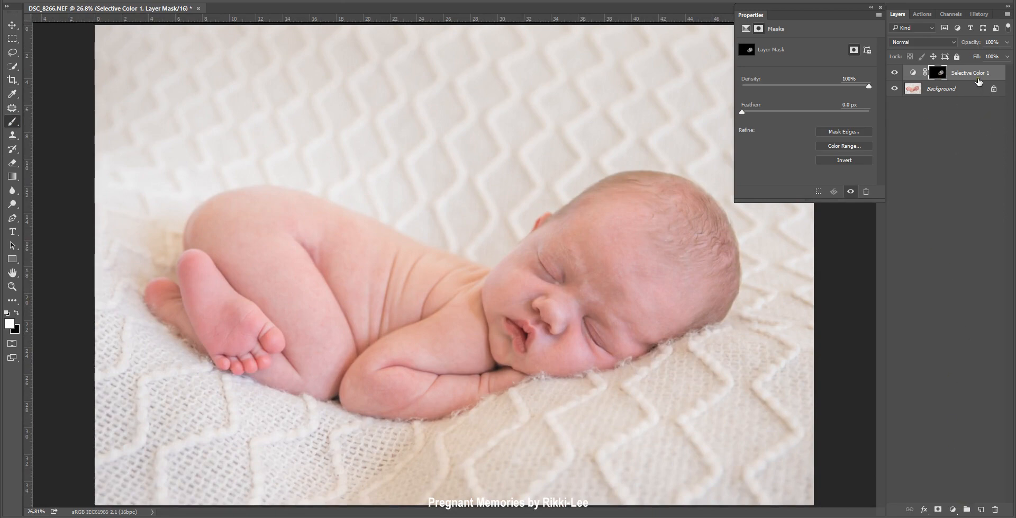
Add a second Selective Color adjustment layer and set Black to -27% for the Reds.
click(952, 509)
click(950, 500)
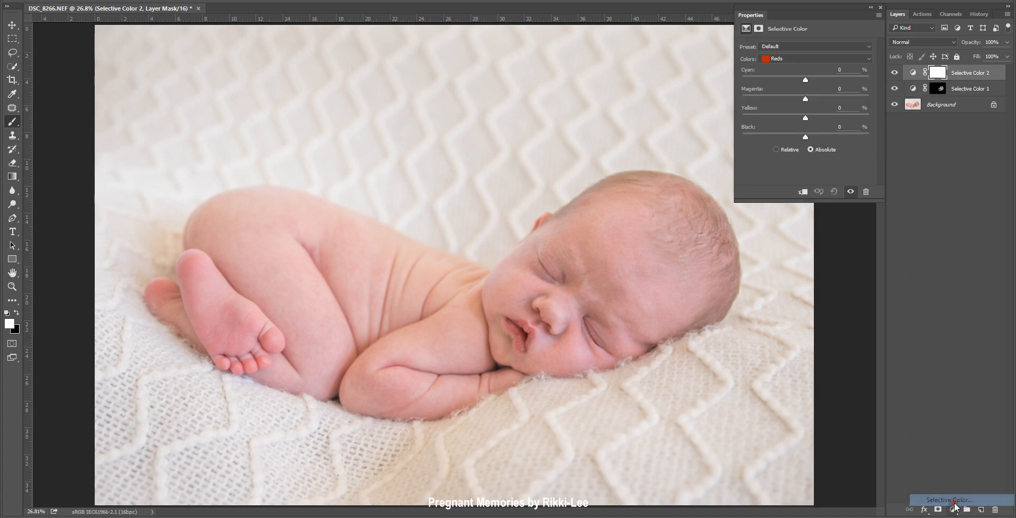
drag(806, 137, 788, 137)
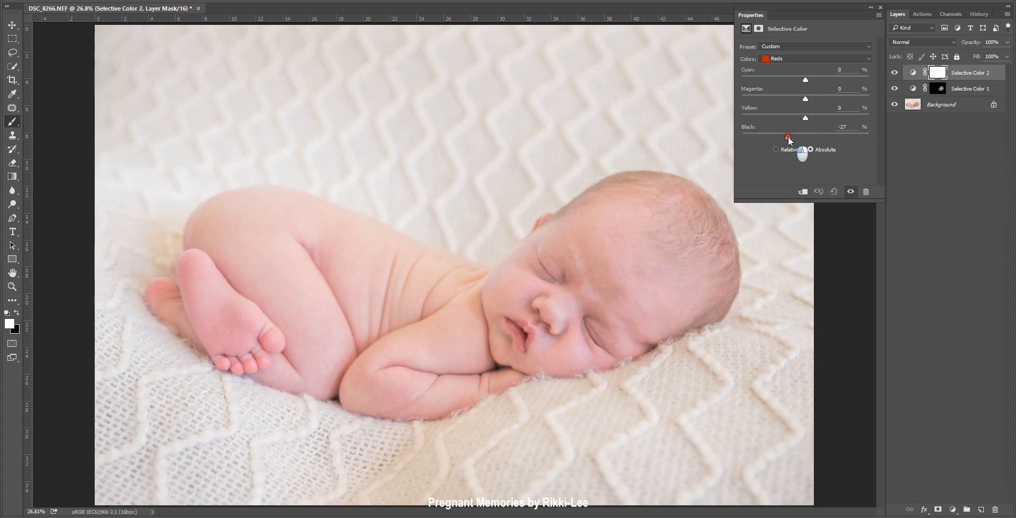
Select the Selective Color 2 layer mask and invert it to black.
click(959, 109)
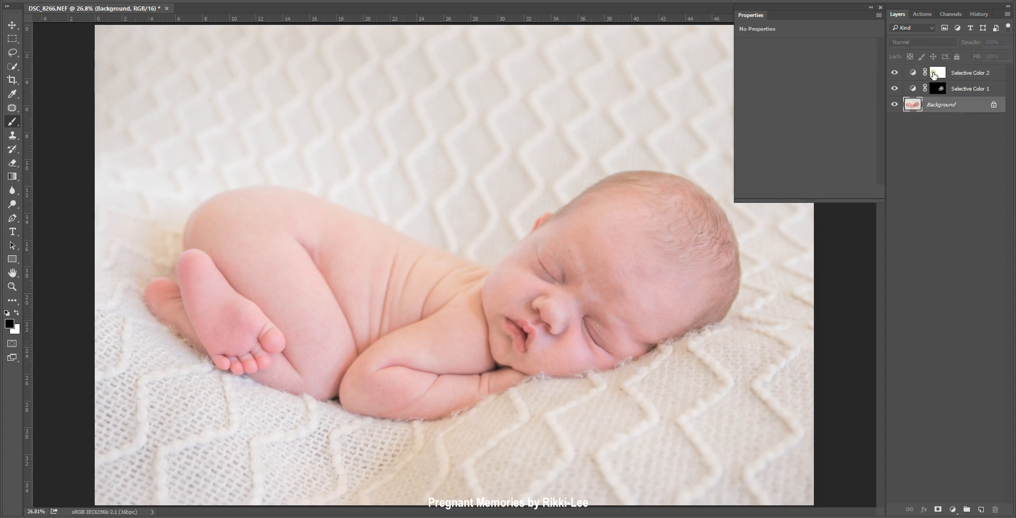
click(934, 74)
key(ctrl+i)
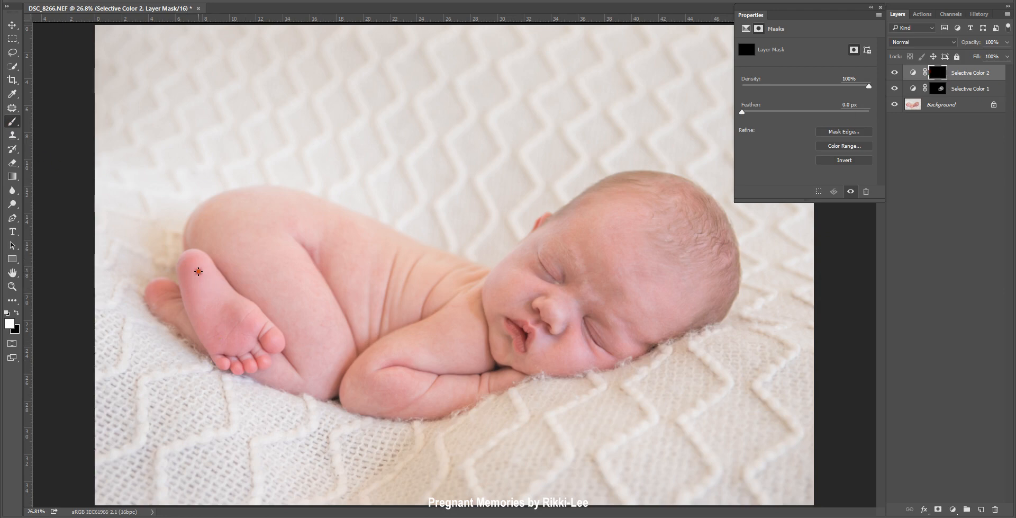
Paint the Selective Color 2 mask white over the baby's foot, arm and cheek with an enlarged Brush.
key(p)
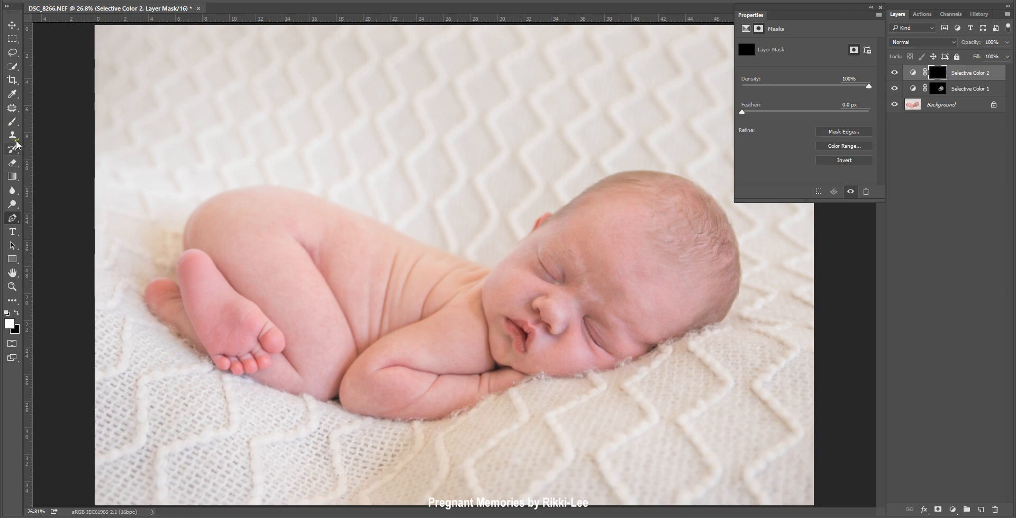
click(13, 121)
key(])
key(])
key(])
key(])
key(])
key(])
key(])
key(])
key(])
key(])
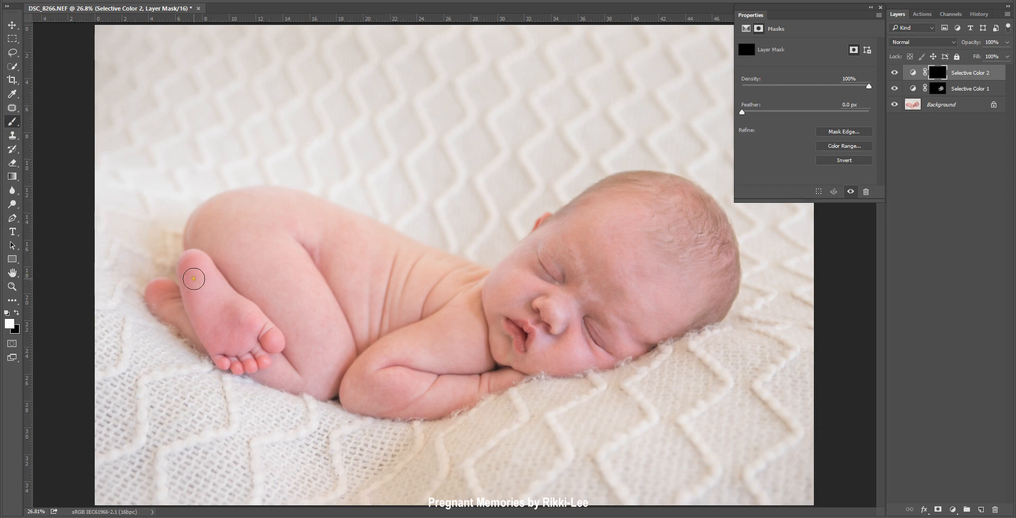
mouse_move(190, 272)
mouse_down()
mouse_move(195, 291)
mouse_move(284, 386)
mouse_move(222, 335)
mouse_move(204, 277)
mouse_move(324, 243)
mouse_move(326, 257)
mouse_move(293, 236)
mouse_move(301, 227)
mouse_move(329, 352)
mouse_move(318, 318)
mouse_move(385, 391)
mouse_move(422, 385)
mouse_move(363, 381)
mouse_move(420, 356)
mouse_move(450, 358)
mouse_up()
mouse_move(532, 351)
mouse_down()
mouse_move(526, 288)
mouse_move(608, 245)
mouse_move(579, 236)
mouse_move(620, 280)
mouse_move(632, 339)
mouse_move(587, 348)
mouse_up()
Paint the Selective Color 2 mask white over the toes and the crease at the top of the thigh.
scroll(325, 292, down, 3)
scroll(208, 302, down, 2)
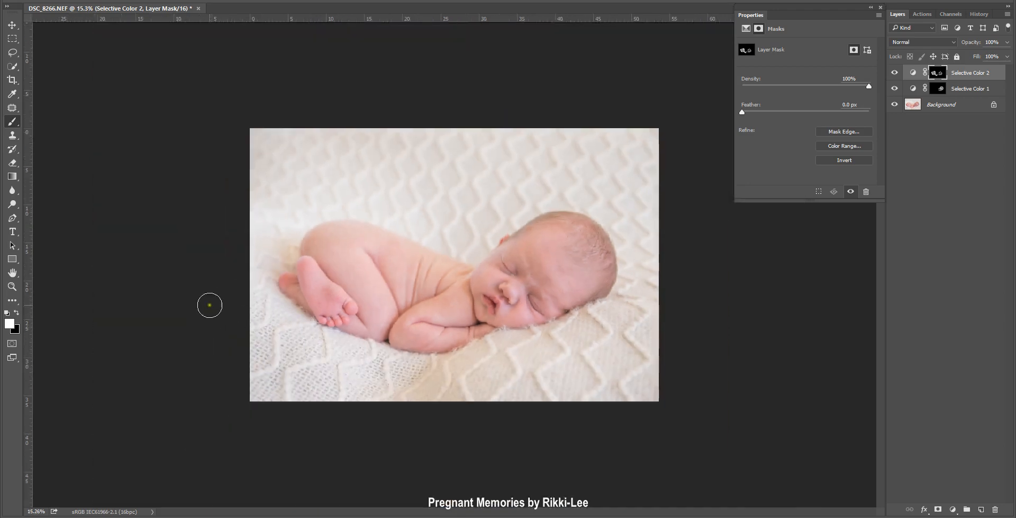
scroll(201, 306, down, 2)
scroll(184, 317, up, 6)
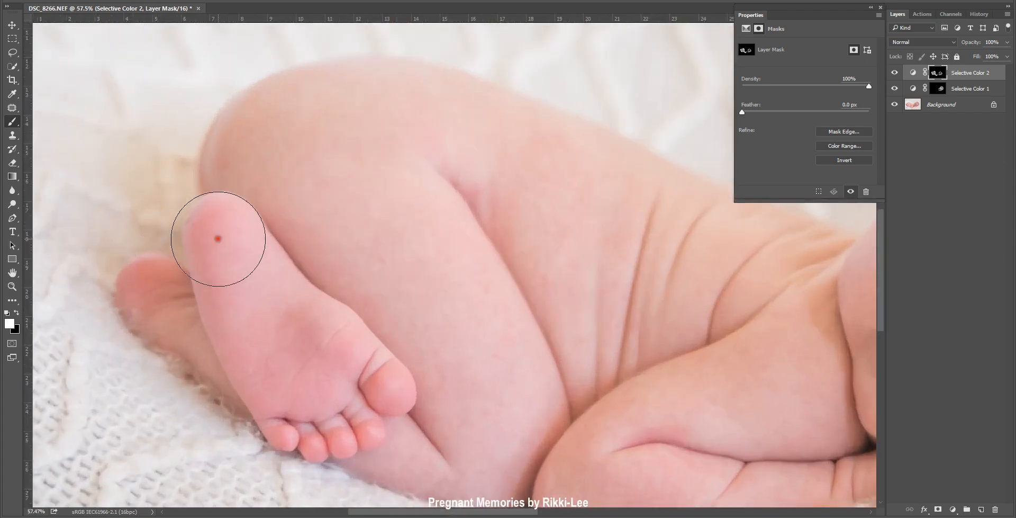
scroll(218, 239, up, 2)
scroll(220, 238, down, 4)
drag(389, 400, 365, 424)
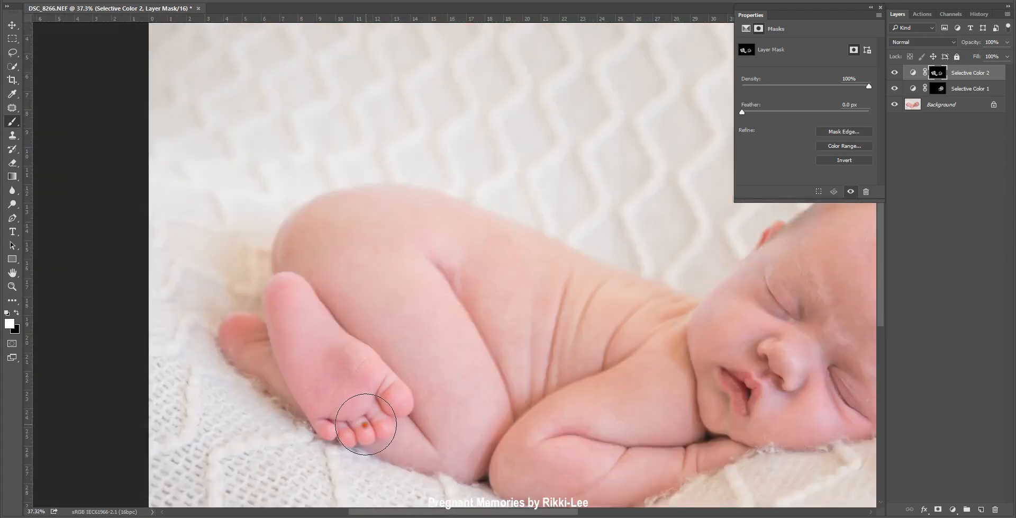
mouse_move(462, 302)
mouse_down()
mouse_move(470, 295)
mouse_move(448, 281)
mouse_up()
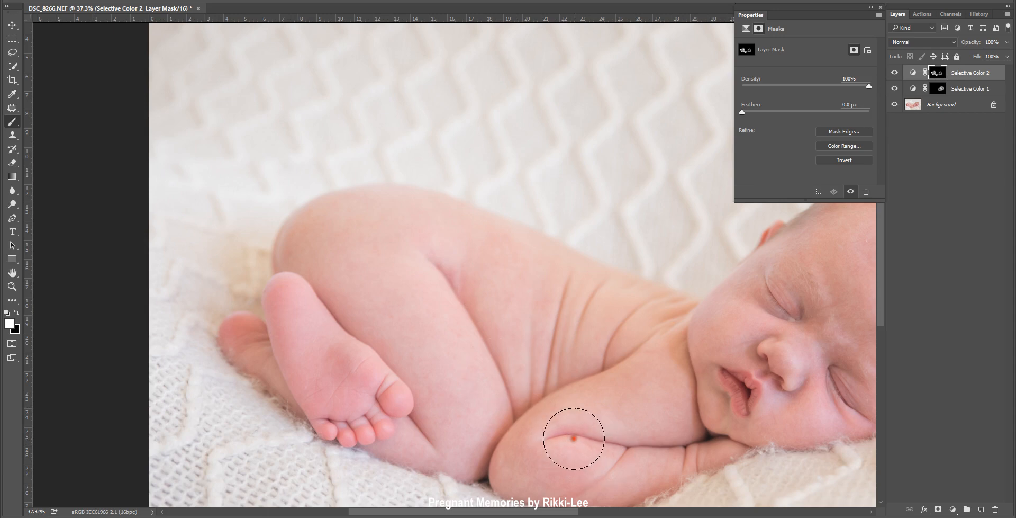
Extend the white areas of the Selective Color 2 mask over the baby's elbow, cheek and forehead.
scroll(577, 426, down, 5)
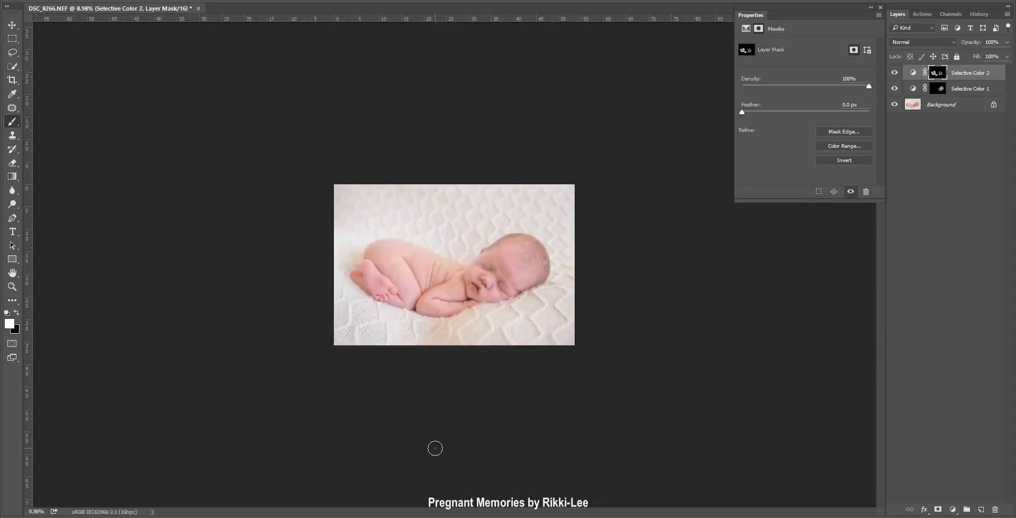
scroll(436, 448, down, 2)
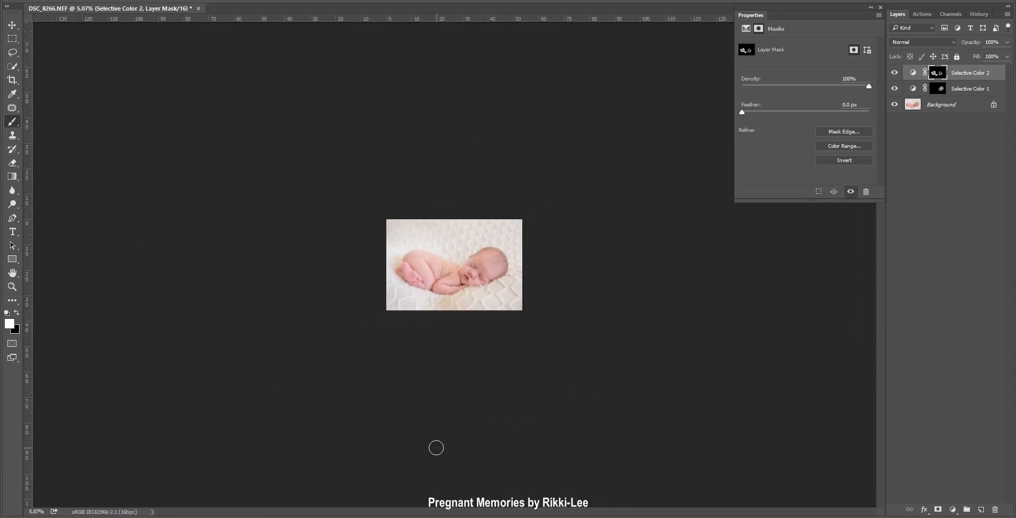
scroll(436, 448, up, 1)
scroll(436, 448, up, 1)
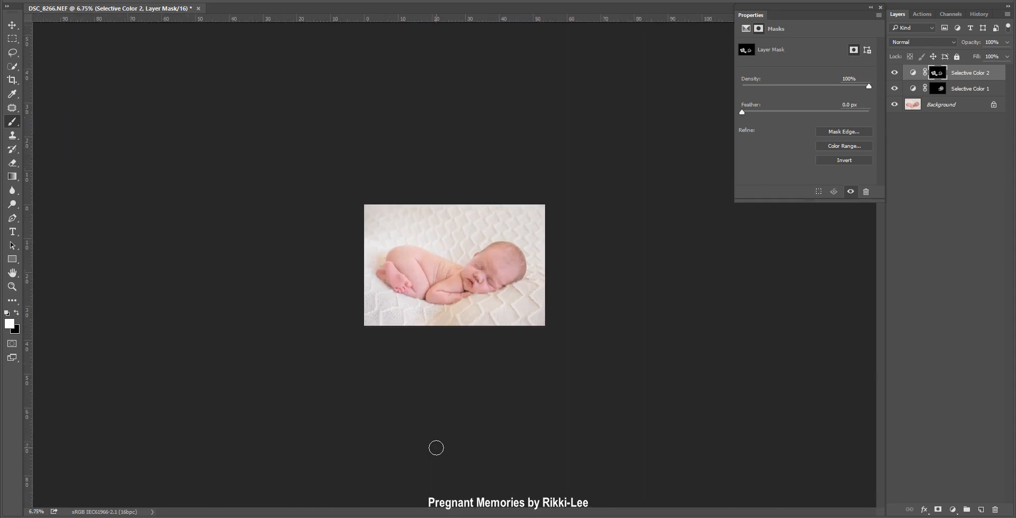
scroll(436, 448, up, 1)
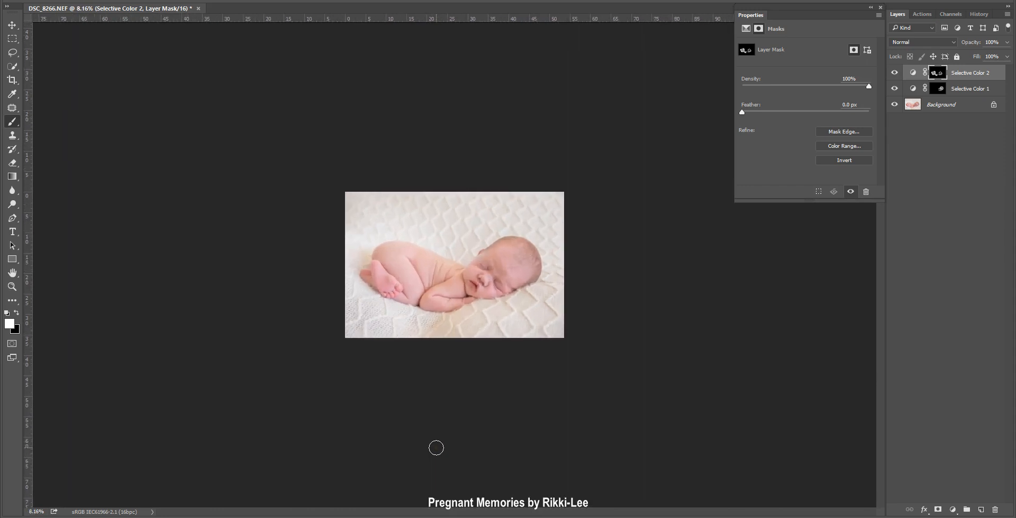
scroll(436, 448, up, 10)
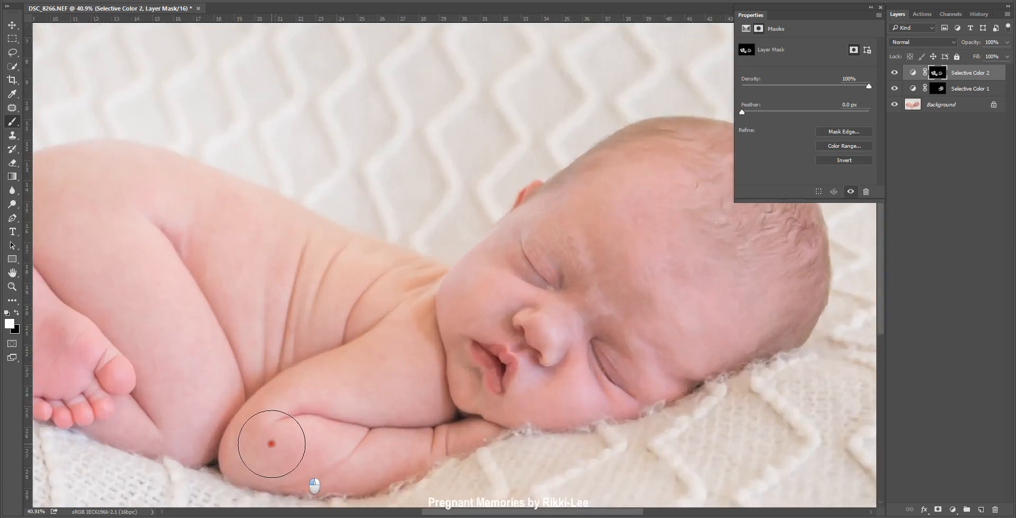
scroll(268, 445, down, 5)
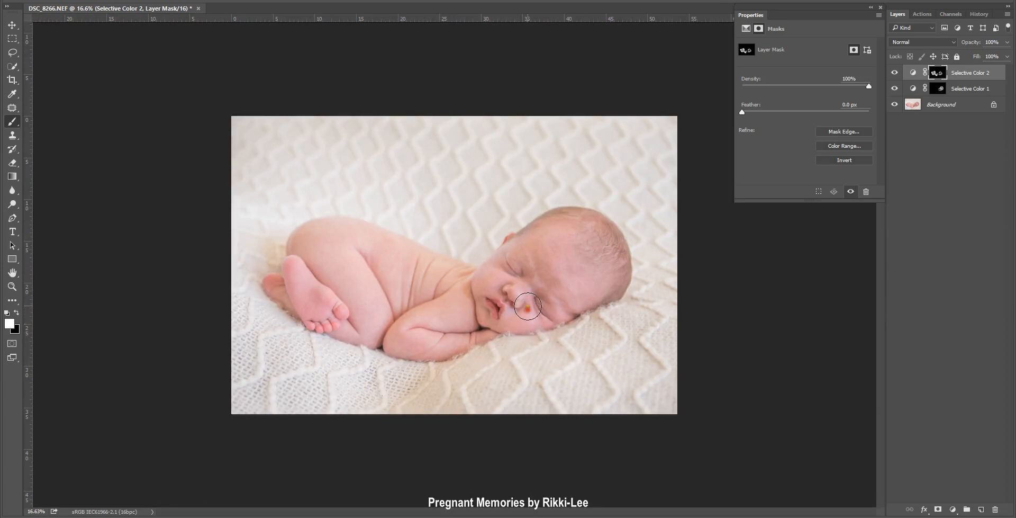
mouse_move(531, 300)
mouse_down()
mouse_move(536, 291)
mouse_move(547, 310)
mouse_move(507, 277)
mouse_move(555, 240)
mouse_move(607, 256)
mouse_move(607, 237)
mouse_move(560, 224)
mouse_up()
Touch up the Selective Color 2 mask with white along the baby's forearm crease, and check the whole image.
scroll(289, 284, down, 4)
scroll(280, 349, up, 3)
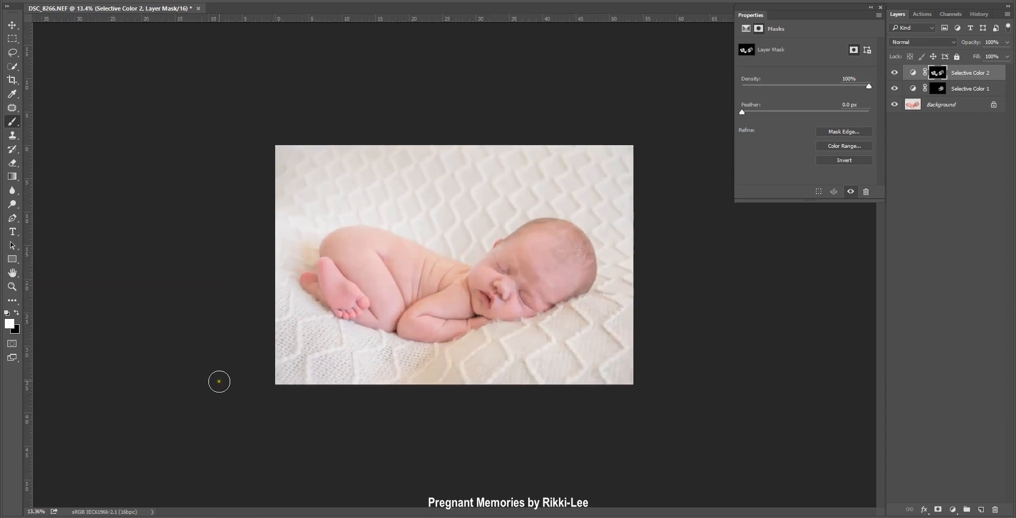
scroll(218, 379, up, 3)
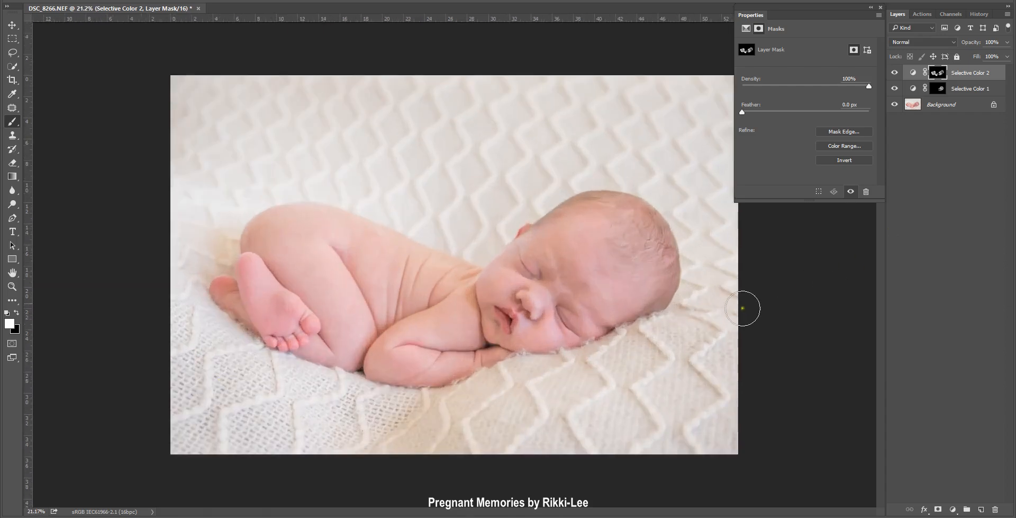
click(419, 353)
scroll(419, 353, up, 2)
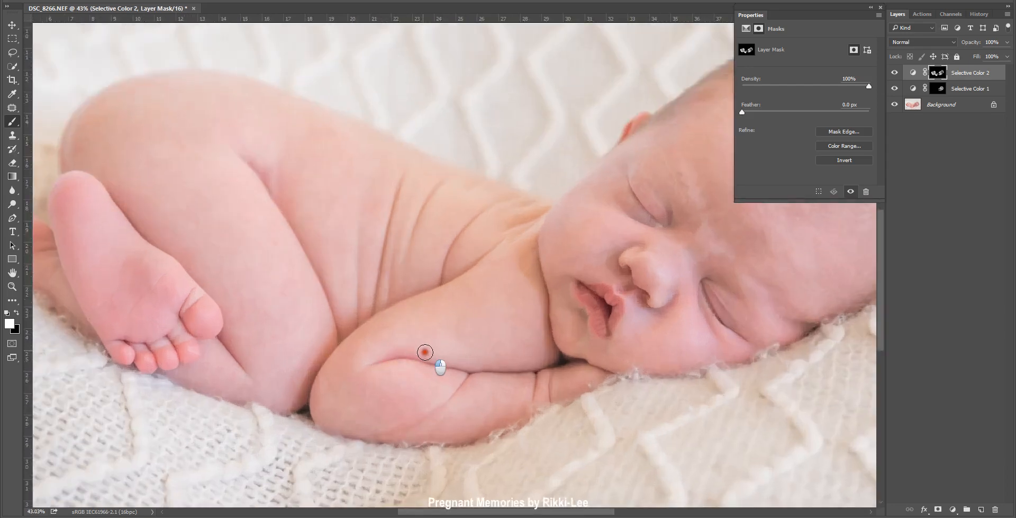
scroll(425, 352, down, 3)
scroll(339, 326, up, 1)
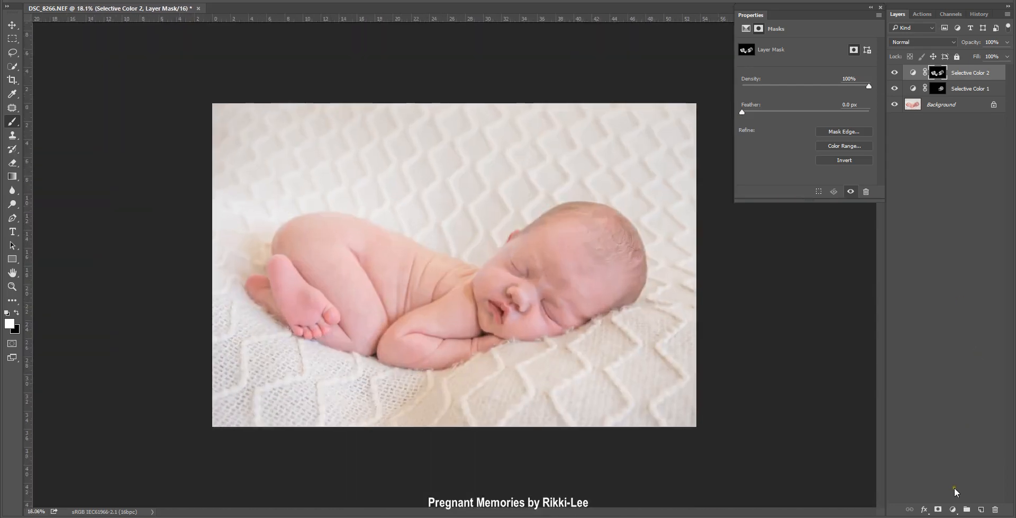
scroll(383, 298, down, 2)
scroll(383, 299, up, 1)
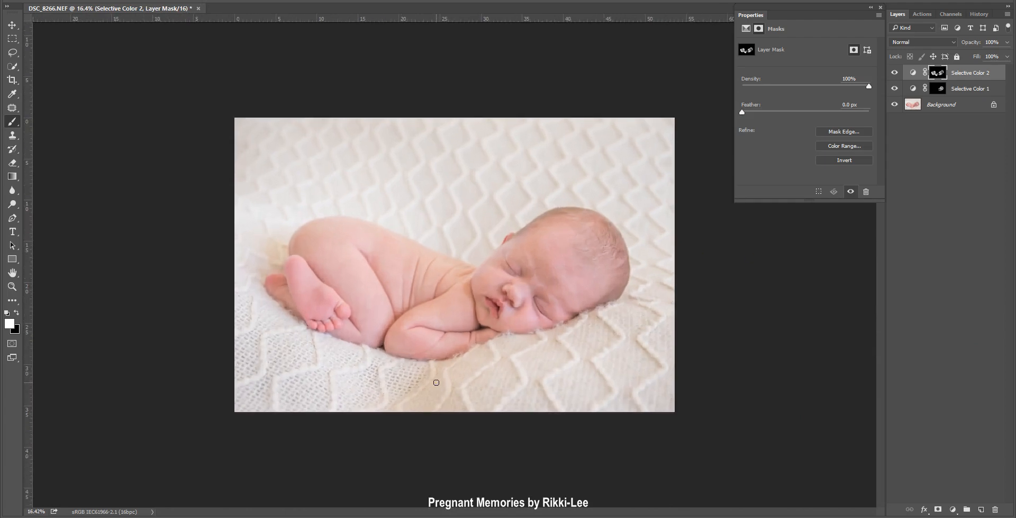
scroll(436, 382, up, 1)
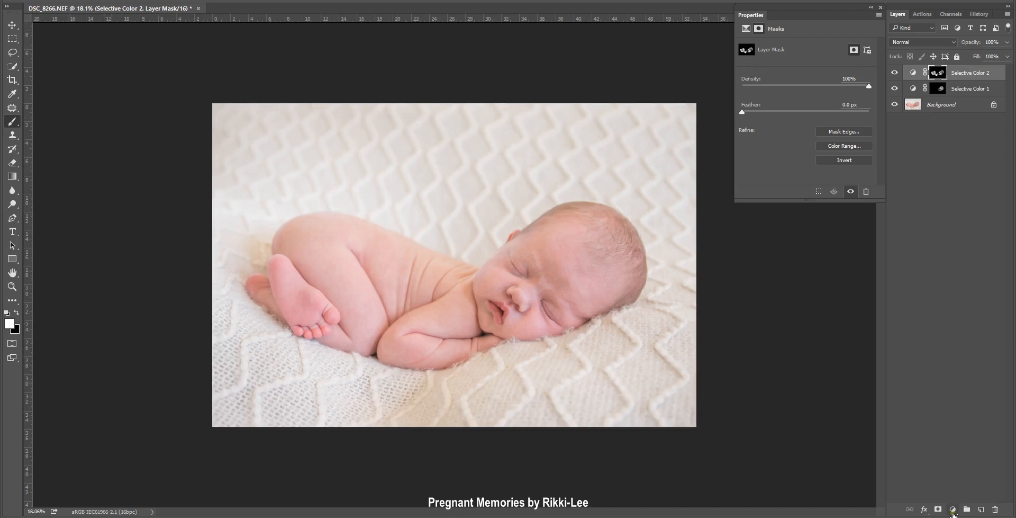
Try a Photo Filter adjustment layer with Warming Filter (85) at 25% density, and delete it.
click(952, 510)
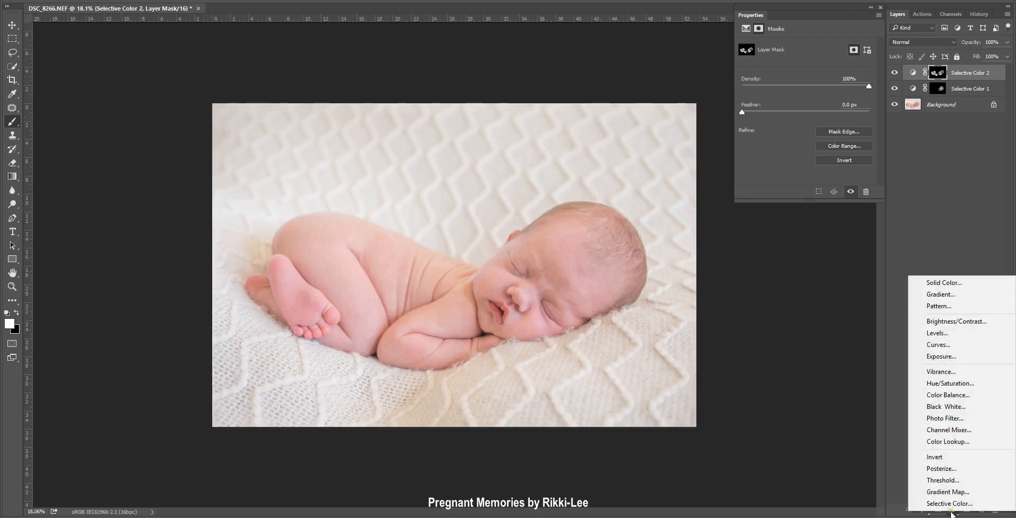
click(946, 419)
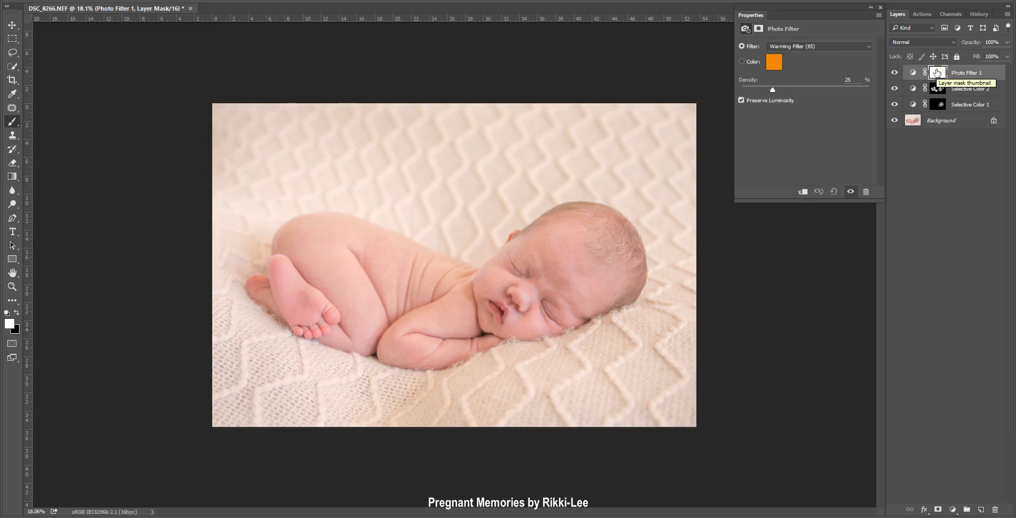
click(894, 72)
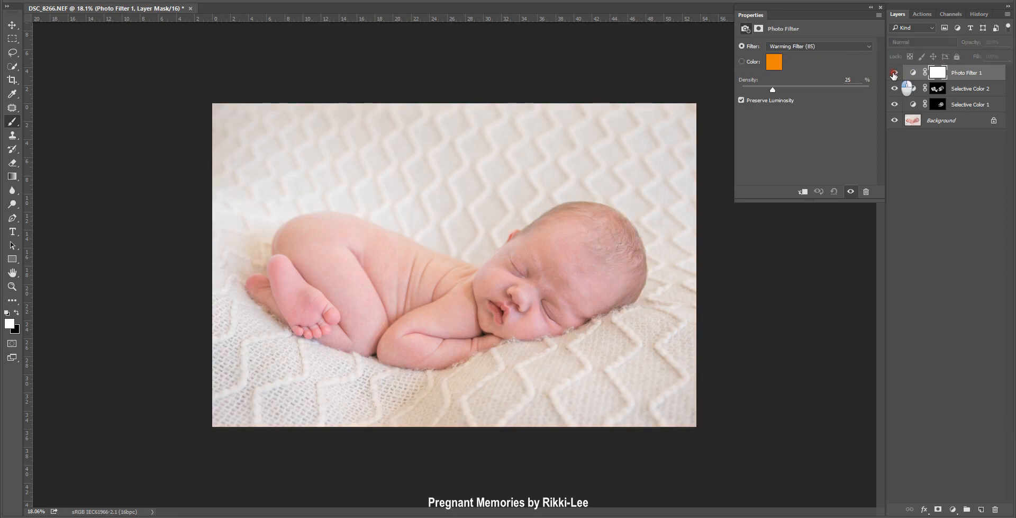
click(894, 72)
click(894, 72)
drag(950, 75, 995, 508)
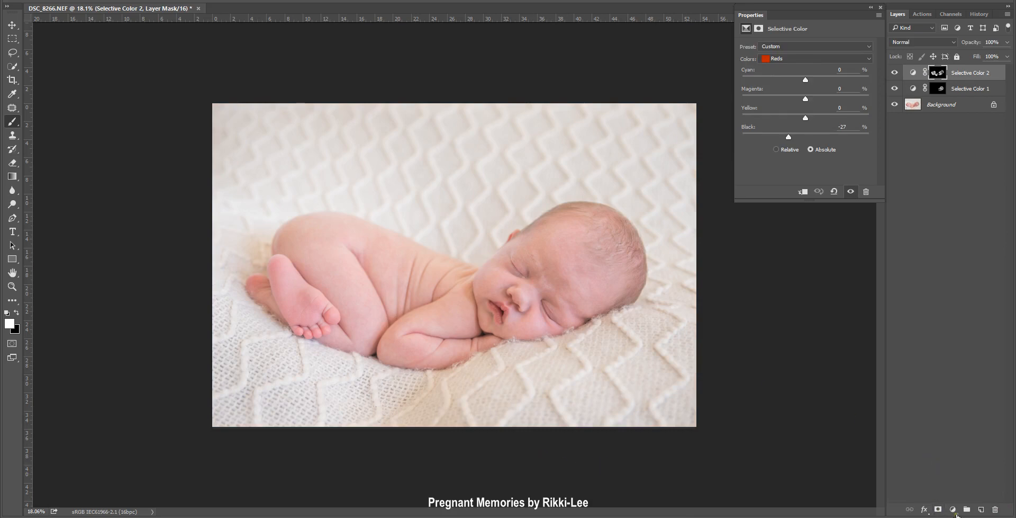
Add a Levels adjustment layer with shadows at 12, midtones at 1.16 and highlights at 232.
click(955, 511)
click(963, 332)
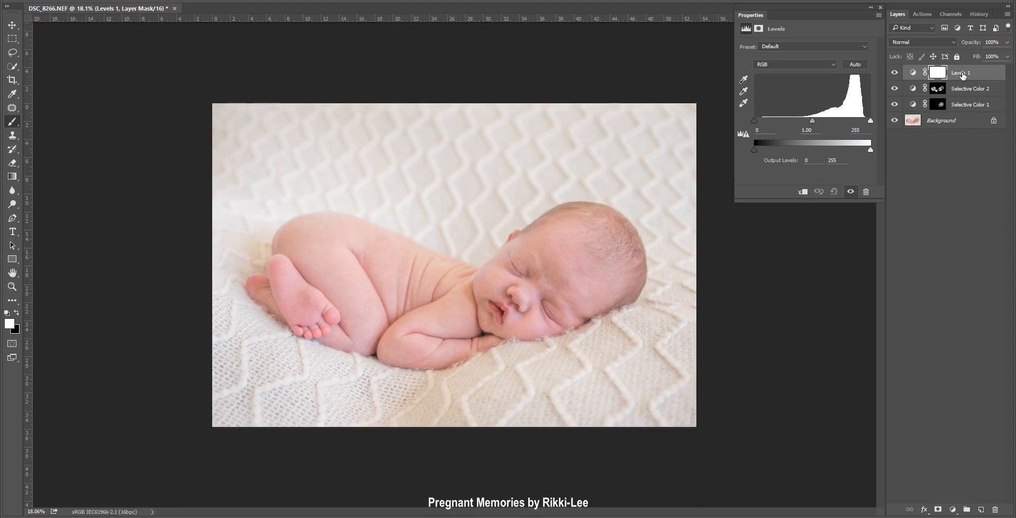
drag(813, 122, 804, 122)
drag(871, 122, 863, 122)
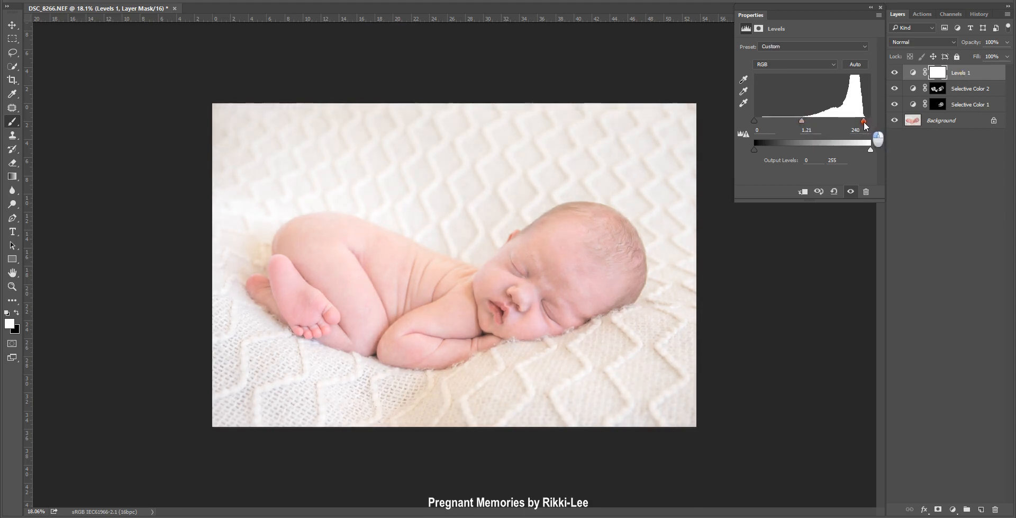
drag(756, 121, 800, 122)
drag(864, 122, 805, 123)
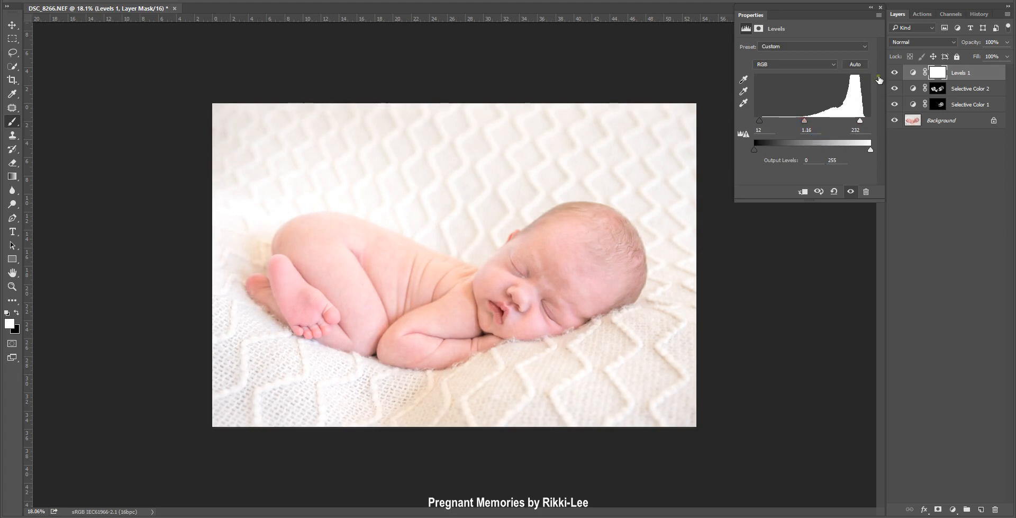
Compare the portrait with and without the Levels 1 layer, and examine the baby's face up close.
click(894, 74)
click(894, 74)
scroll(510, 381, down, 5)
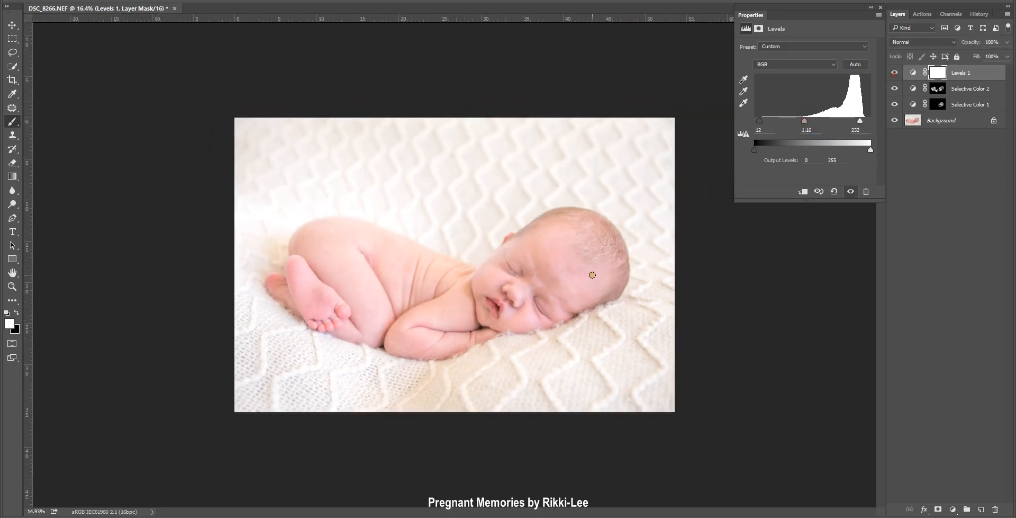
scroll(511, 381, up, 2)
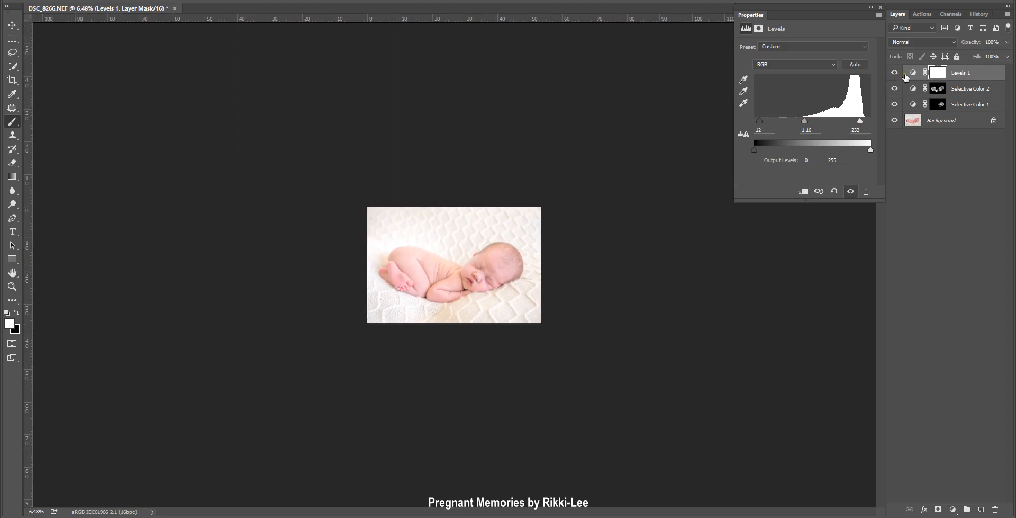
click(894, 73)
click(894, 73)
scroll(389, 357, up, 5)
scroll(680, 277, up, 5)
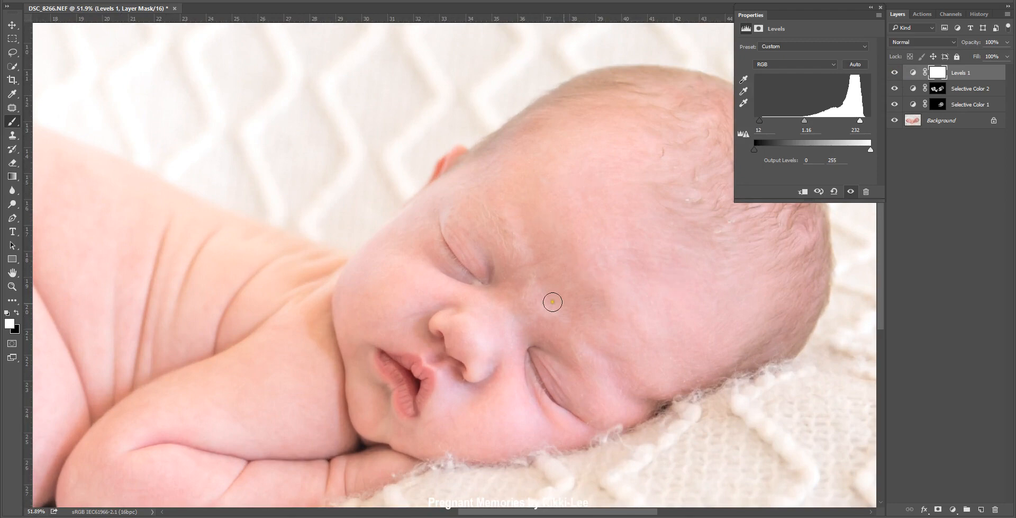
scroll(506, 198, up, 2)
scroll(505, 198, up, 3)
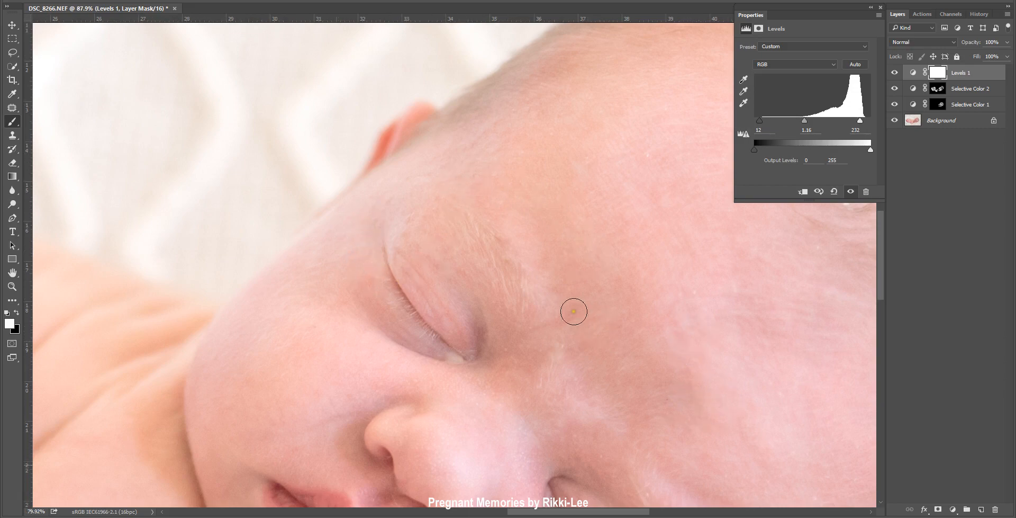
scroll(574, 308, down, 4)
scroll(575, 308, down, 3)
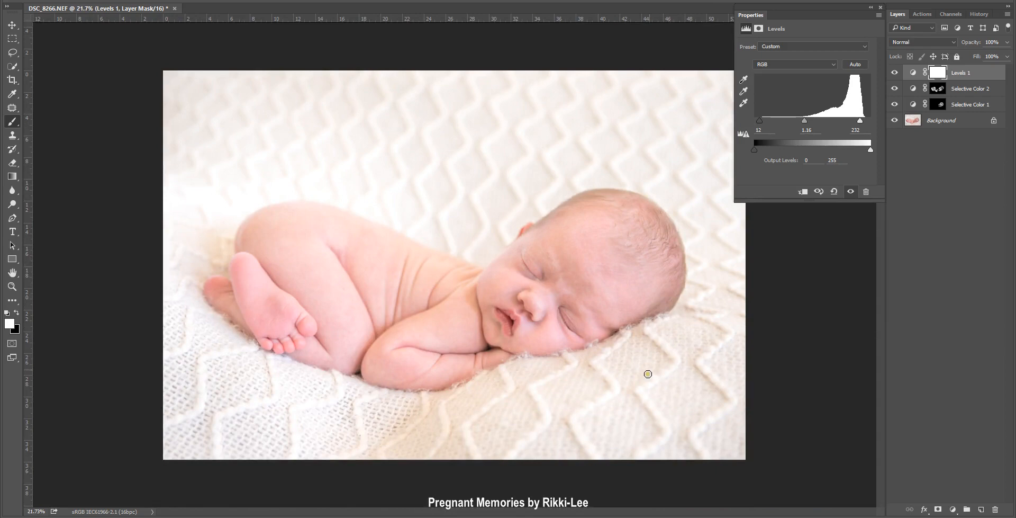
Add a second Levels adjustment layer directly above Selective Color 2 and set its midtones to 1.12.
click(963, 90)
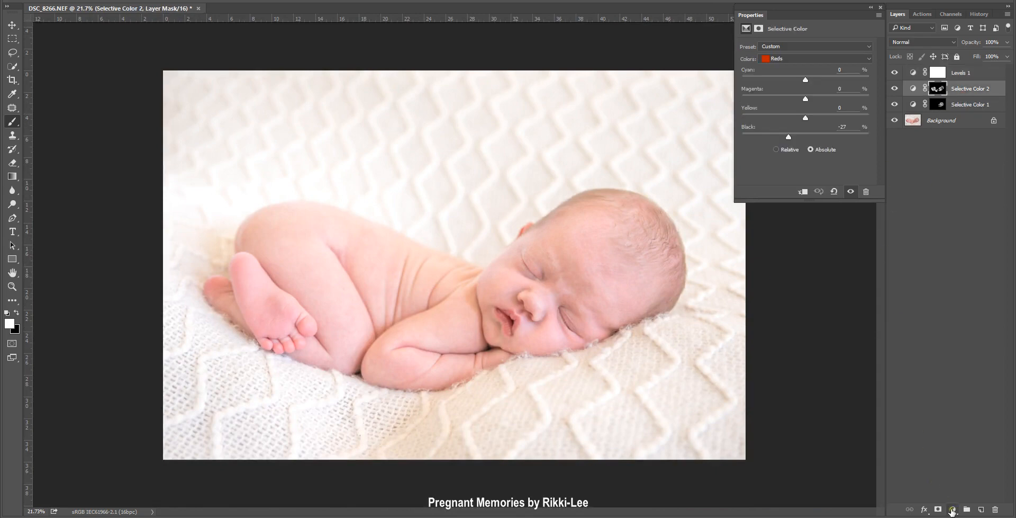
click(953, 509)
click(937, 331)
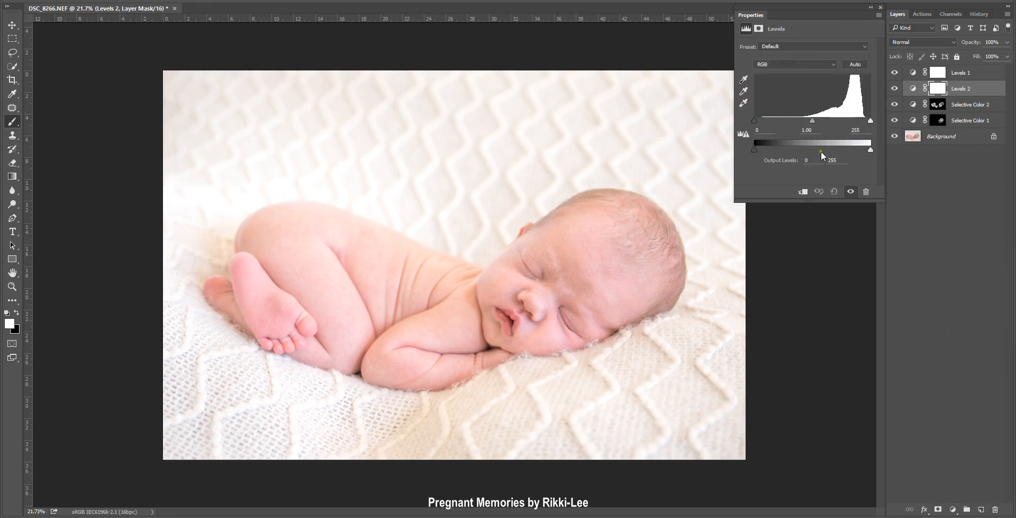
click(813, 121)
drag(813, 124, 807, 124)
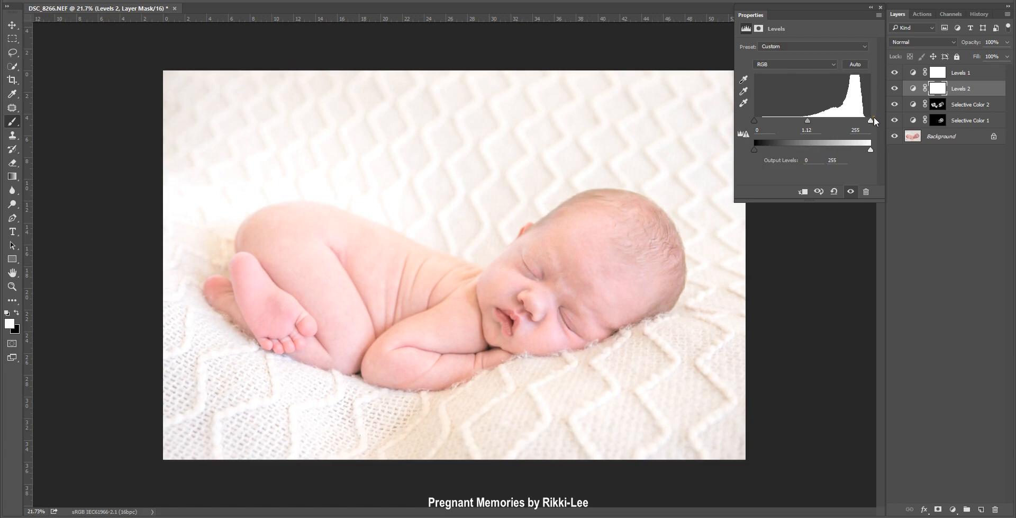
Set the Levels 2 layer's highlights to 246 and its white output level to 243.
drag(871, 120, 867, 121)
click(752, 149)
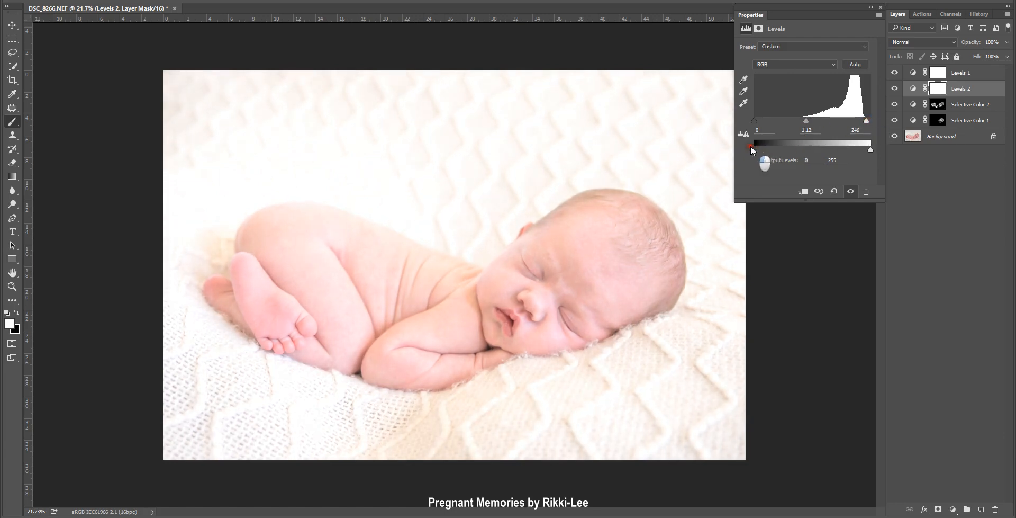
drag(871, 151, 866, 152)
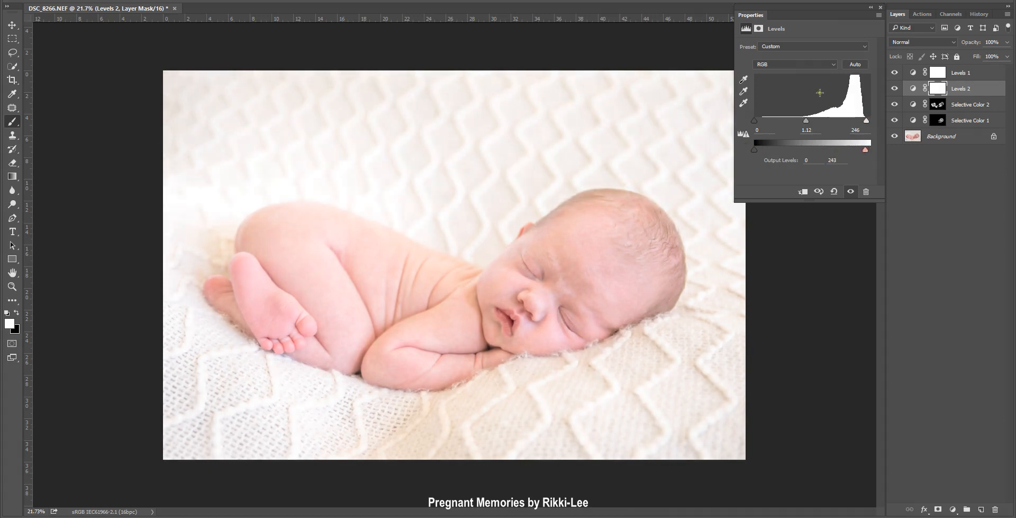
Set the Levels 2 midtones to 1.15 in the Red channel and 0.94 in the Blue channel.
click(803, 63)
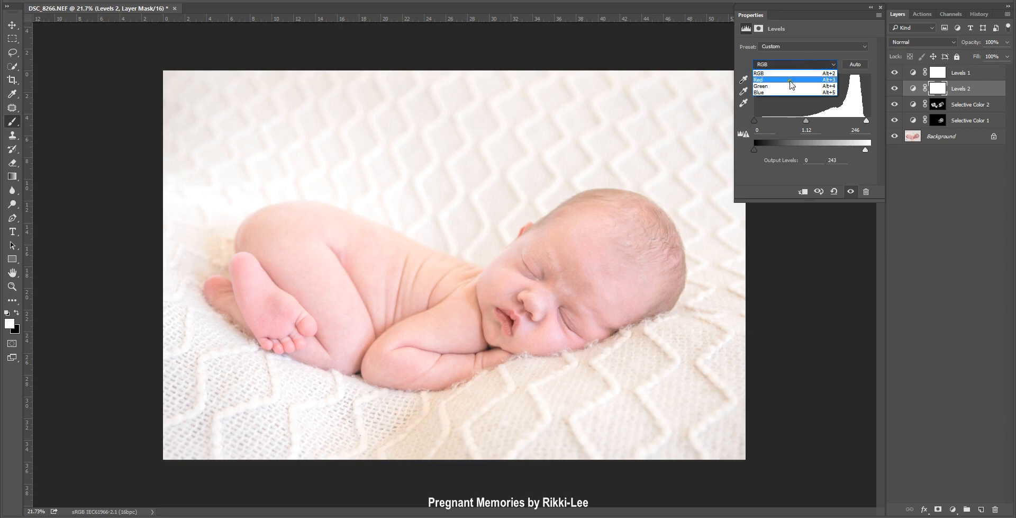
click(790, 80)
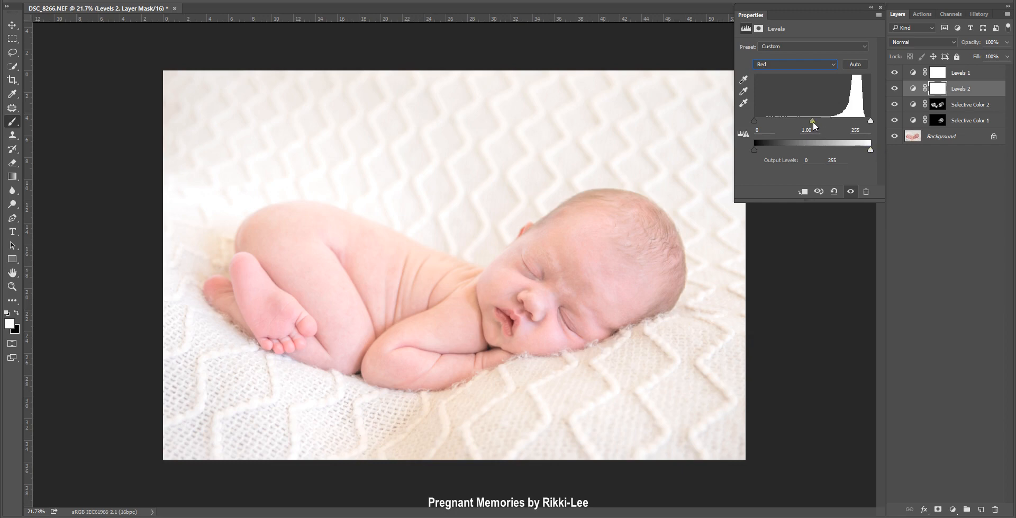
drag(814, 123, 808, 122)
drag(808, 123, 806, 122)
click(798, 64)
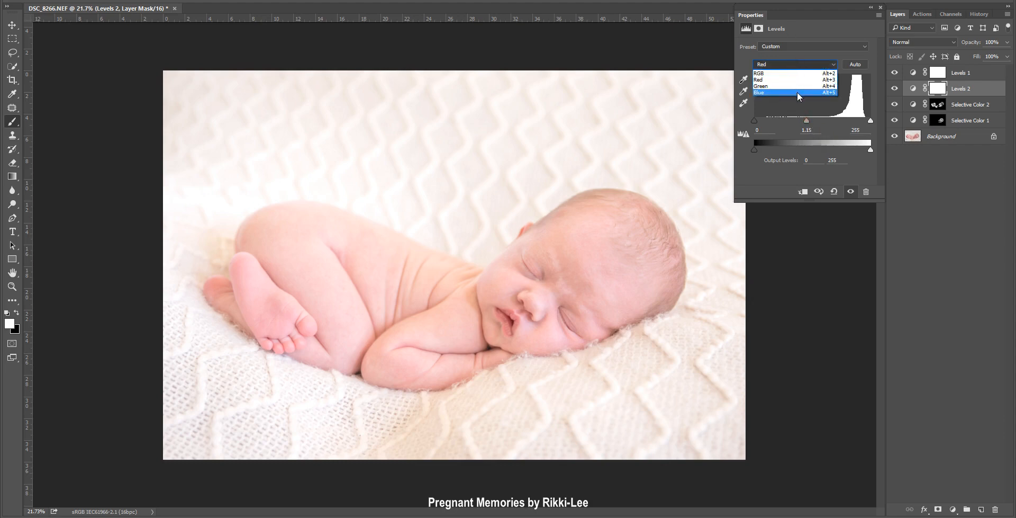
click(799, 93)
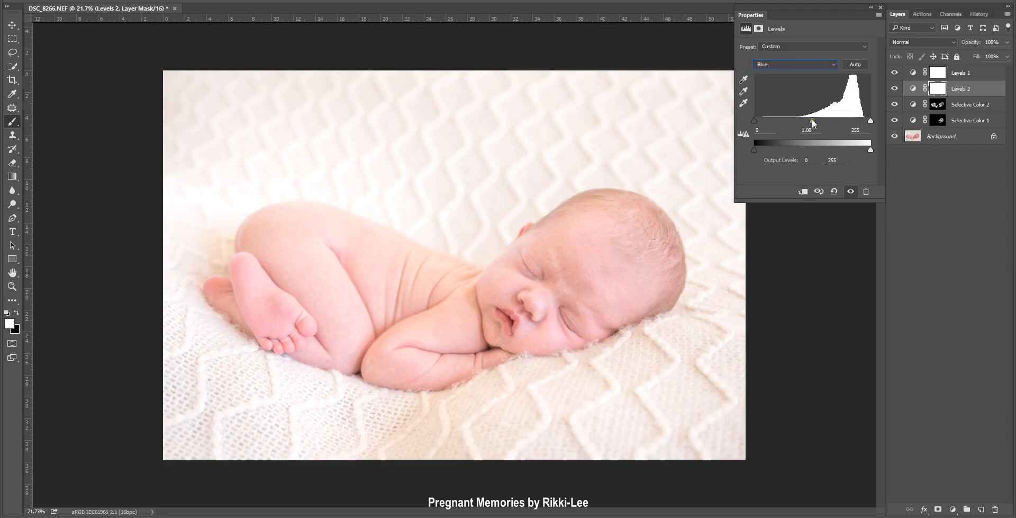
drag(813, 123, 815, 123)
drag(816, 121, 816, 121)
Invert the Levels 2 mask to black and paint white with an enlarged brush over parts of the baby's face.
click(940, 90)
key(ctrl+i)
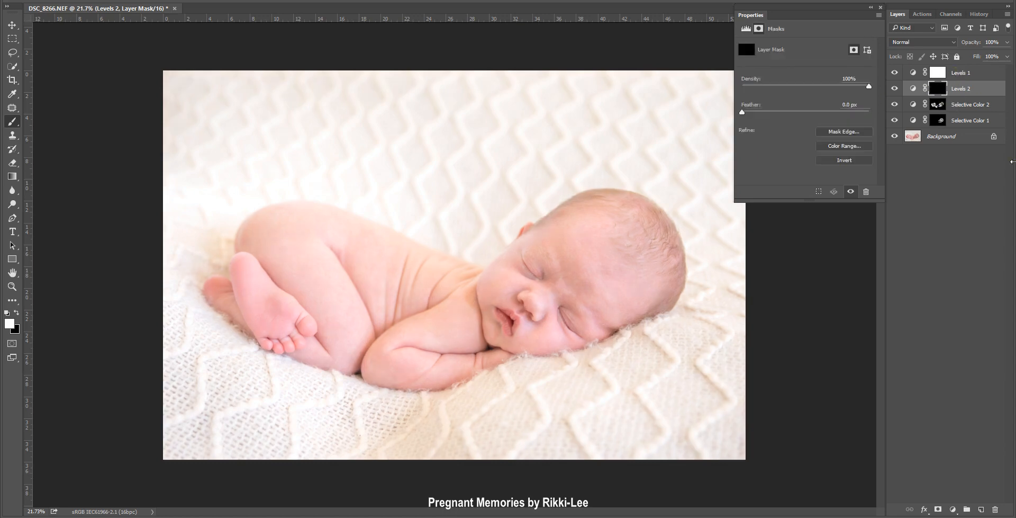
scroll(613, 296, up, 3)
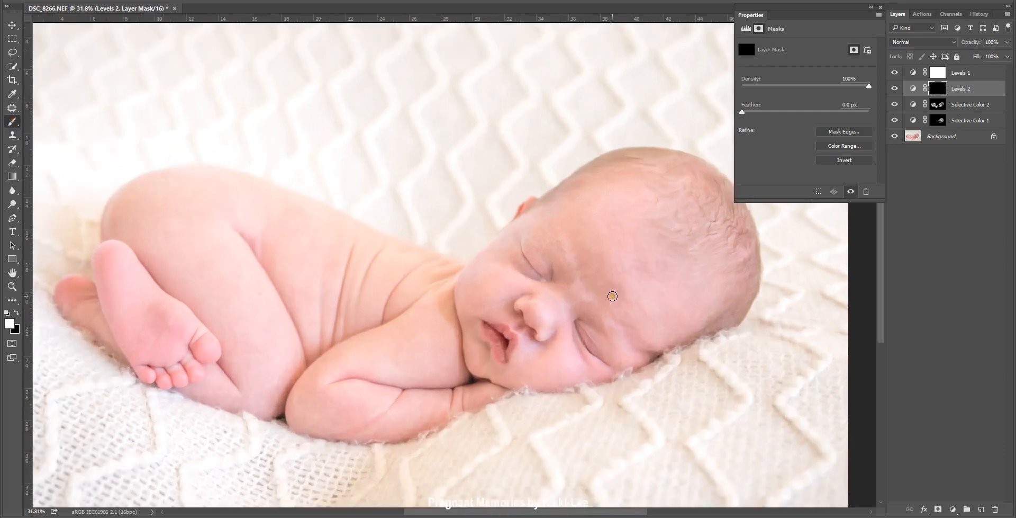
key(bracketright)
key(bracketright)
key(bracketright)
key(bracketright)
key(bracketright)
key(bracketright)
key(bracketright)
key(bracketright)
key(bracketright)
key(bracketright)
key(bracketright)
key(bracketright)
scroll(593, 386, up, 3)
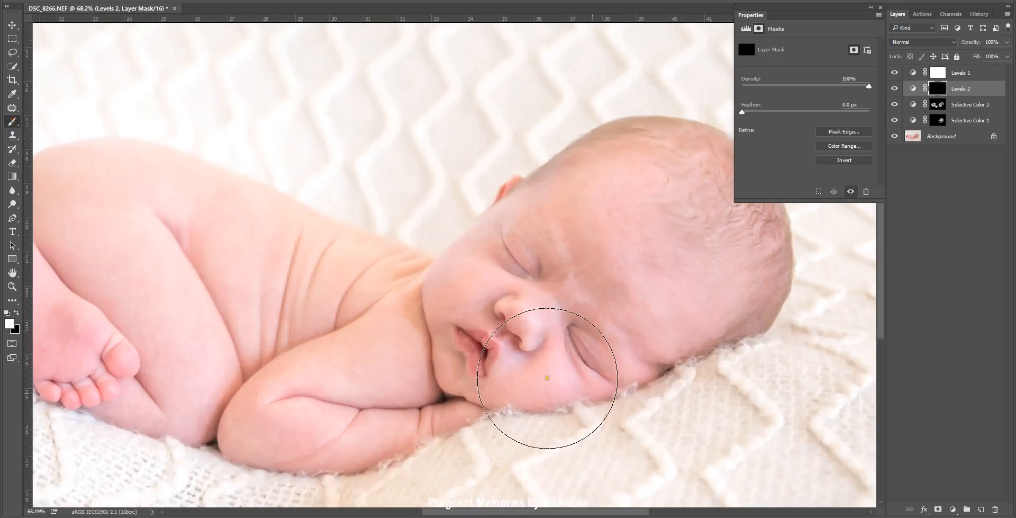
key(bracketleft)
key(bracketleft)
key(bracketleft)
mouse_move(454, 367)
mouse_down()
mouse_move(519, 393)
mouse_move(504, 344)
mouse_move(429, 286)
mouse_move(444, 356)
mouse_up()
mouse_move(367, 367)
mouse_down()
mouse_move(346, 363)
mouse_move(343, 344)
mouse_up()
mouse_move(397, 218)
mouse_down()
mouse_move(485, 168)
mouse_move(313, 201)
mouse_move(399, 166)
mouse_move(571, 352)
mouse_move(544, 397)
mouse_move(460, 386)
mouse_move(455, 310)
mouse_move(430, 285)
mouse_up()
mouse_move(574, 353)
mouse_down()
mouse_move(673, 339)
mouse_move(674, 328)
mouse_move(646, 289)
mouse_move(596, 260)
mouse_move(547, 264)
mouse_move(508, 361)
mouse_move(434, 396)
mouse_move(397, 393)
mouse_move(344, 345)
mouse_move(328, 253)
mouse_move(455, 192)
mouse_up()
key(ctrl+0)
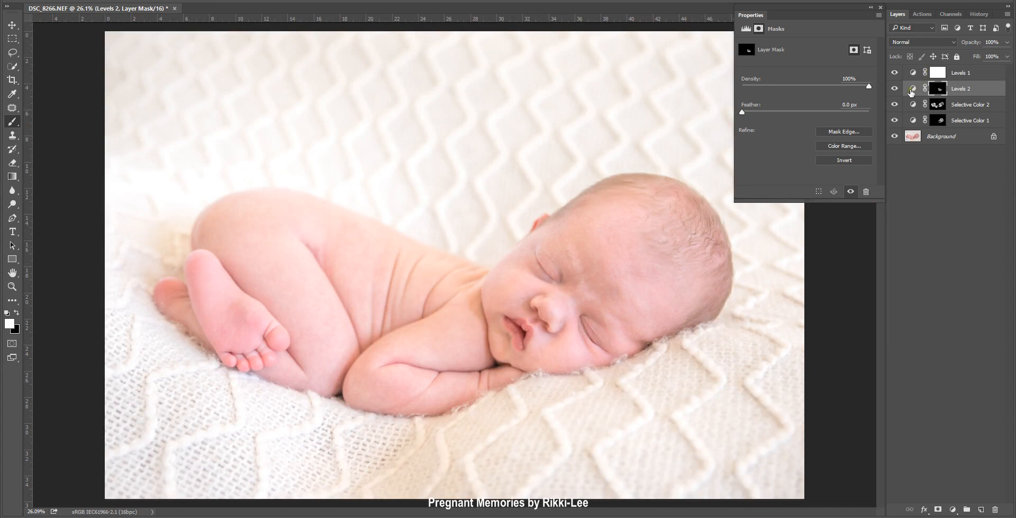
Slightly lower the Blue channel midtones of the Levels 2 layer.
click(911, 90)
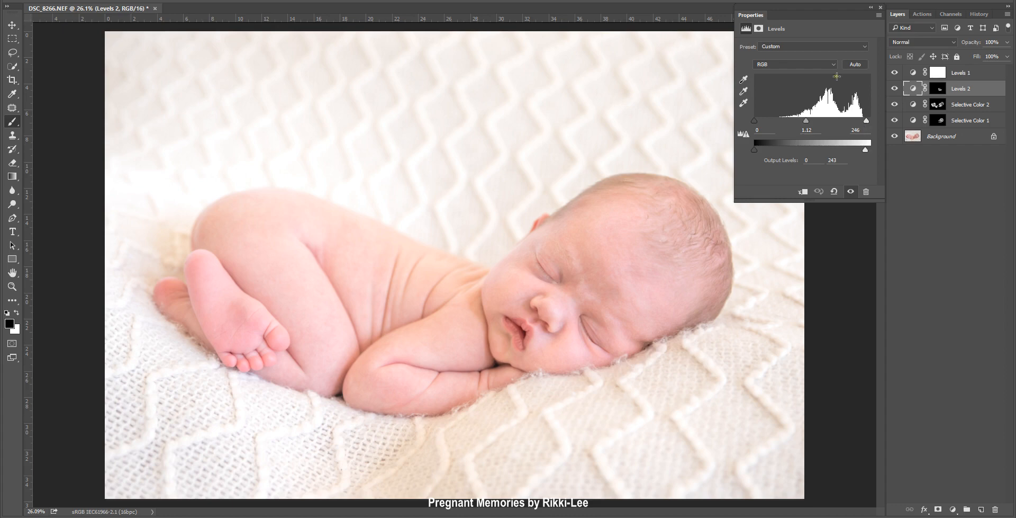
click(826, 64)
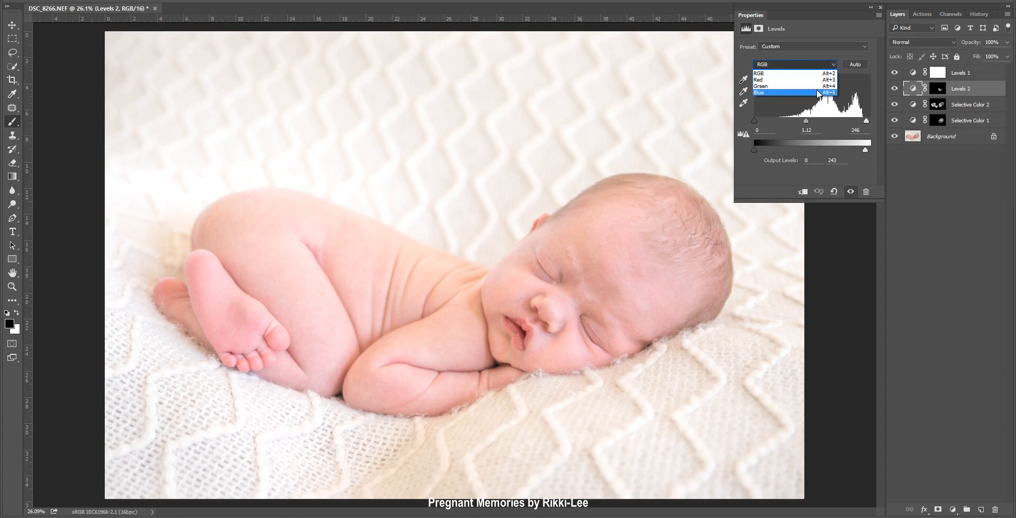
click(818, 93)
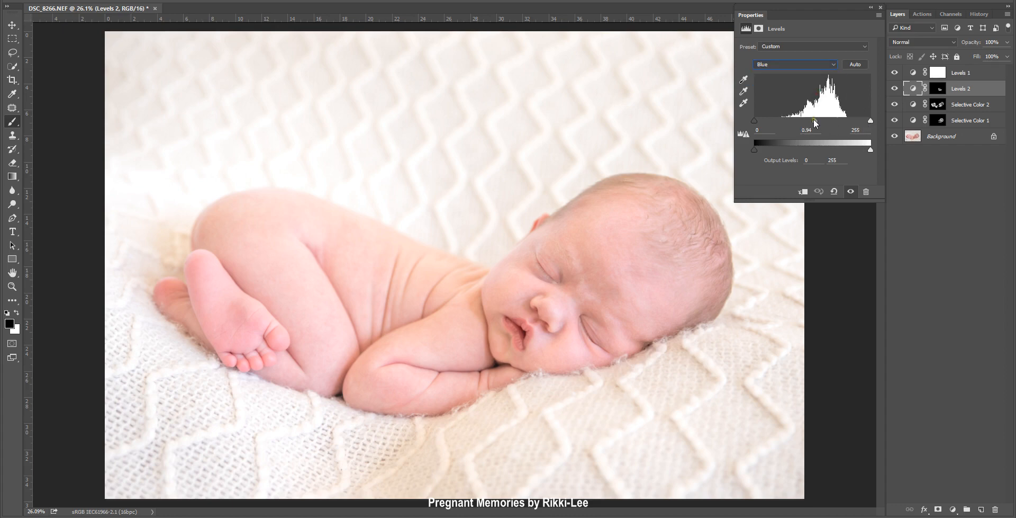
drag(814, 120, 817, 121)
Try inverting the Levels 1 mask to black, and invert it back to white.
click(942, 136)
scroll(328, 409, down, 5)
scroll(156, 350, up, 3)
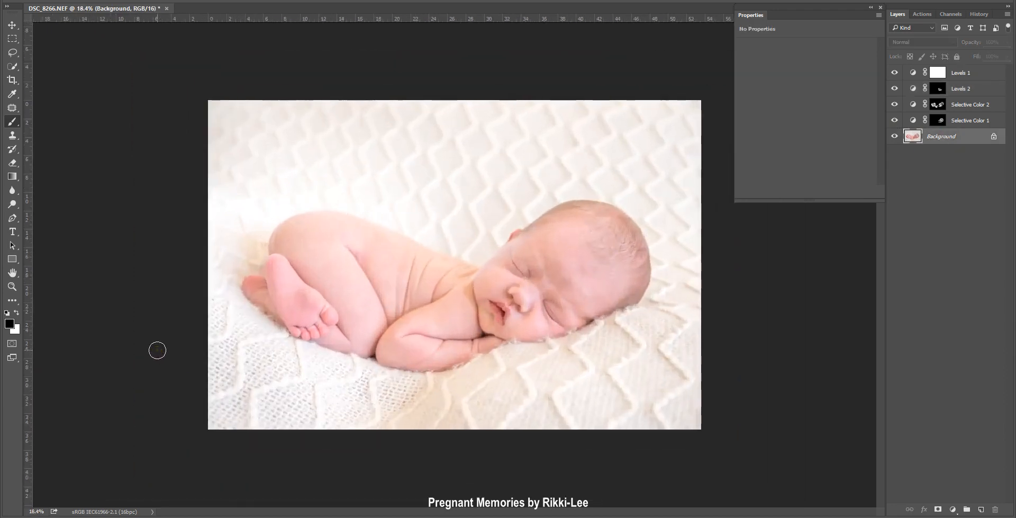
click(935, 75)
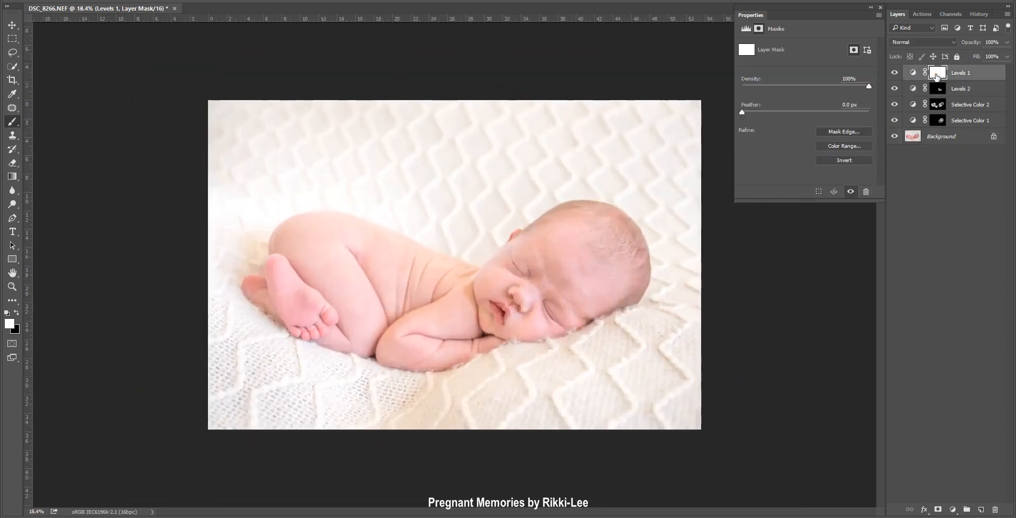
key(ctrl+i)
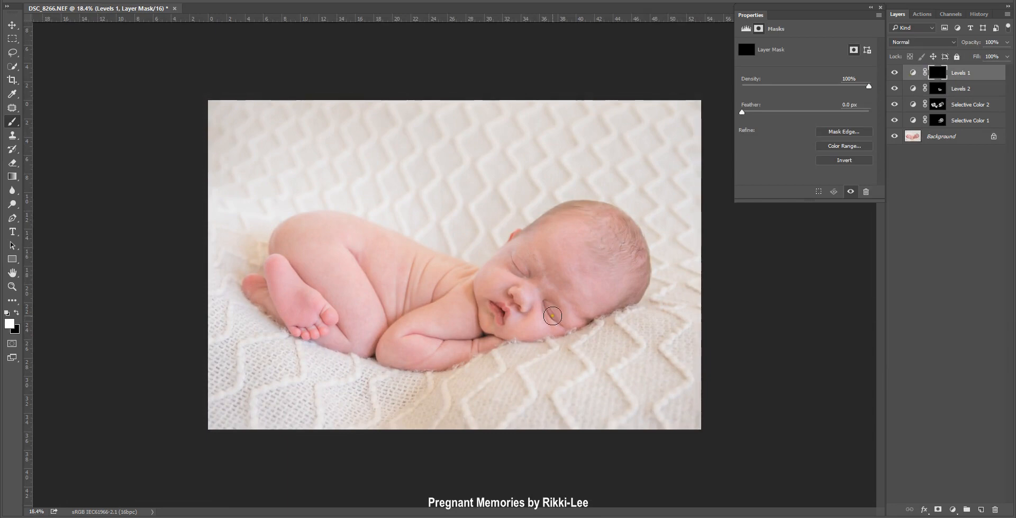
key(ctrl+i)
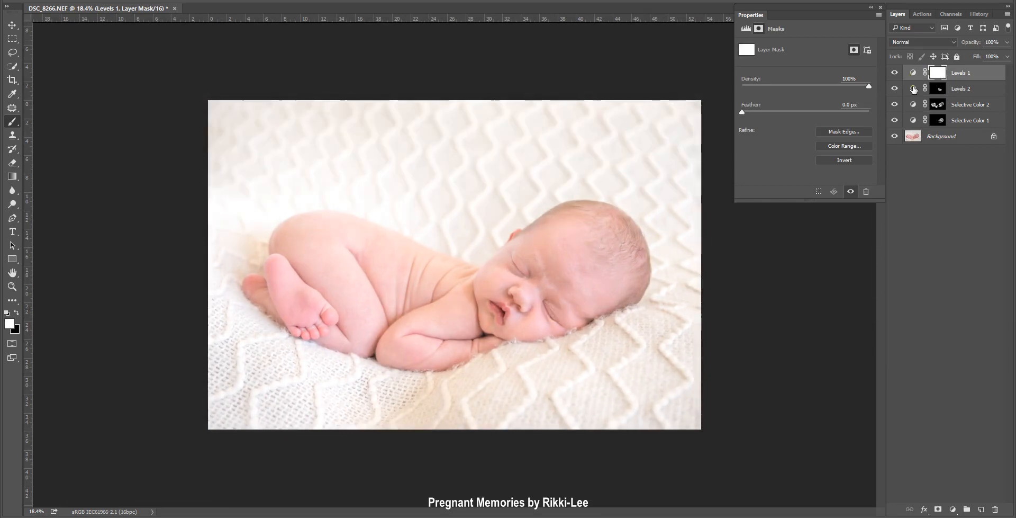
Compare the portrait with and without the Levels 1 layer, and examine the baby's skin up close and at full view.
click(894, 73)
click(894, 74)
scroll(338, 378, down, 5)
scroll(338, 378, up, 6)
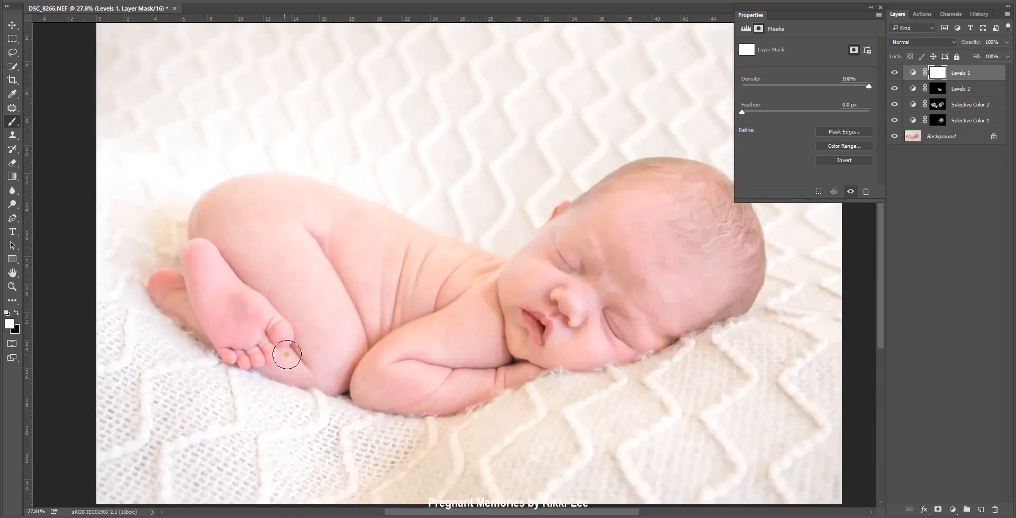
scroll(712, 270, up, 3)
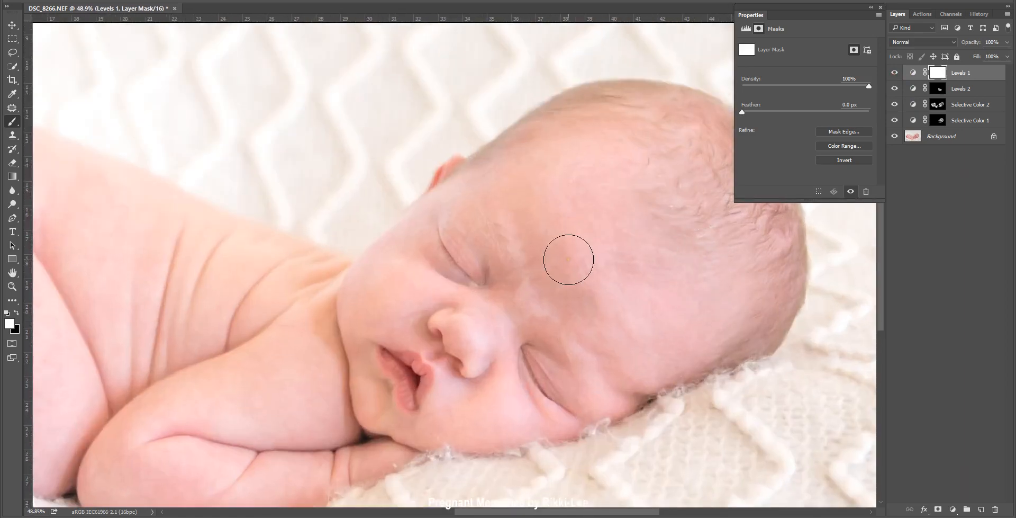
scroll(568, 259, down, 6)
scroll(544, 302, up, 2)
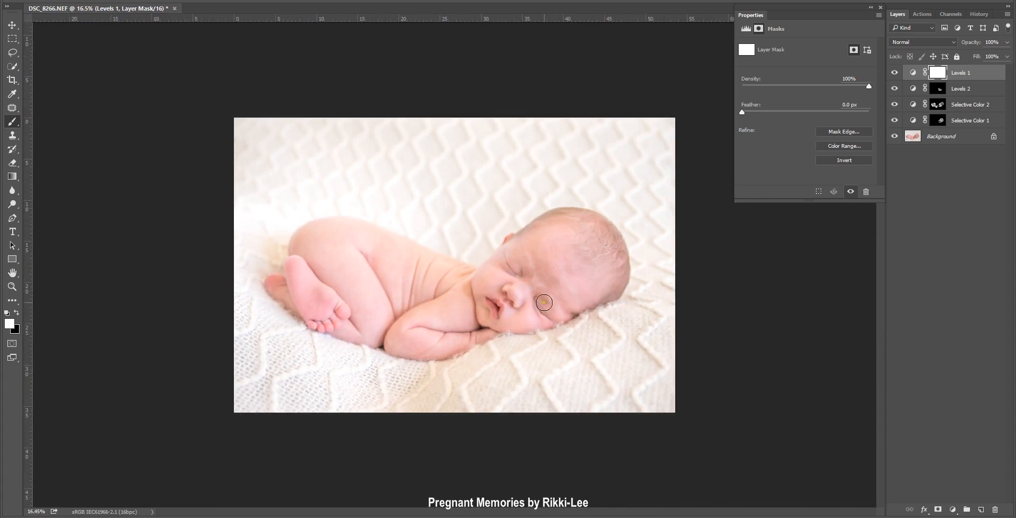
scroll(601, 294, up, 1)
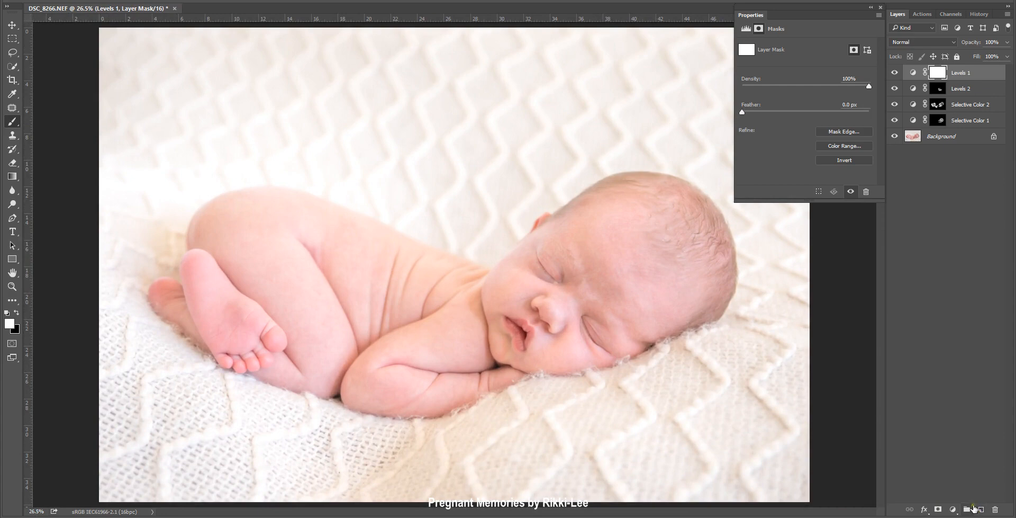
Add an empty layer above Levels 1, adjust the brush strength, and set the layer's blend mode to Soft Light.
click(979, 509)
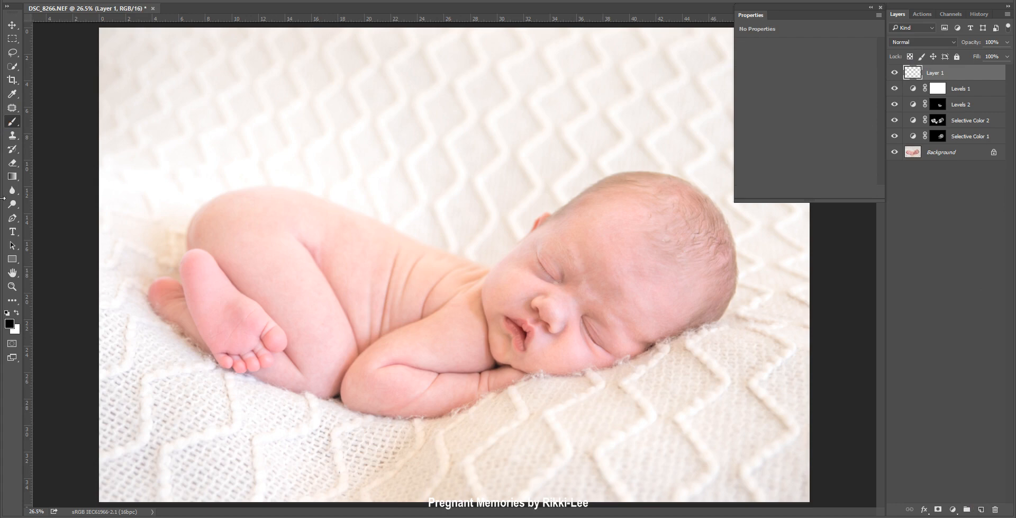
click(227, 0)
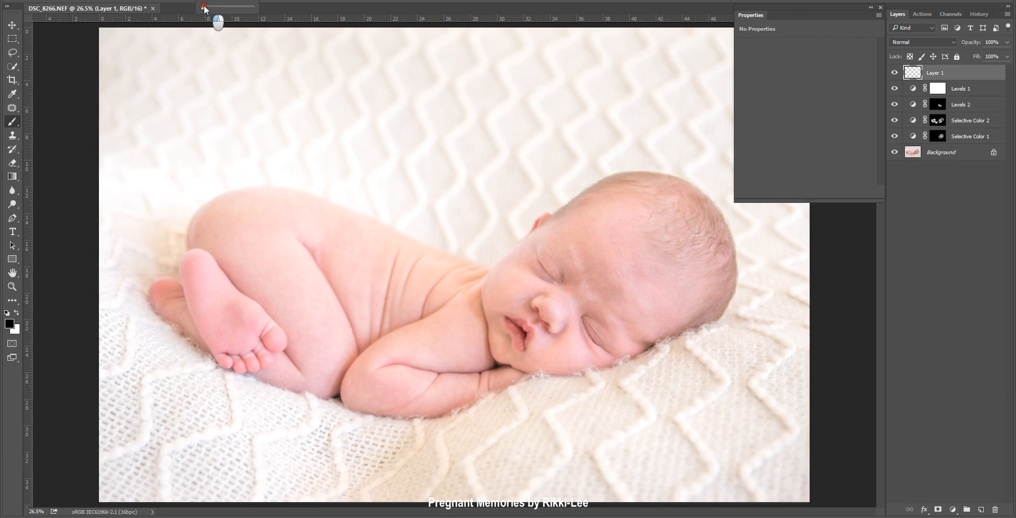
drag(204, 7, 208, 8)
click(136, 9)
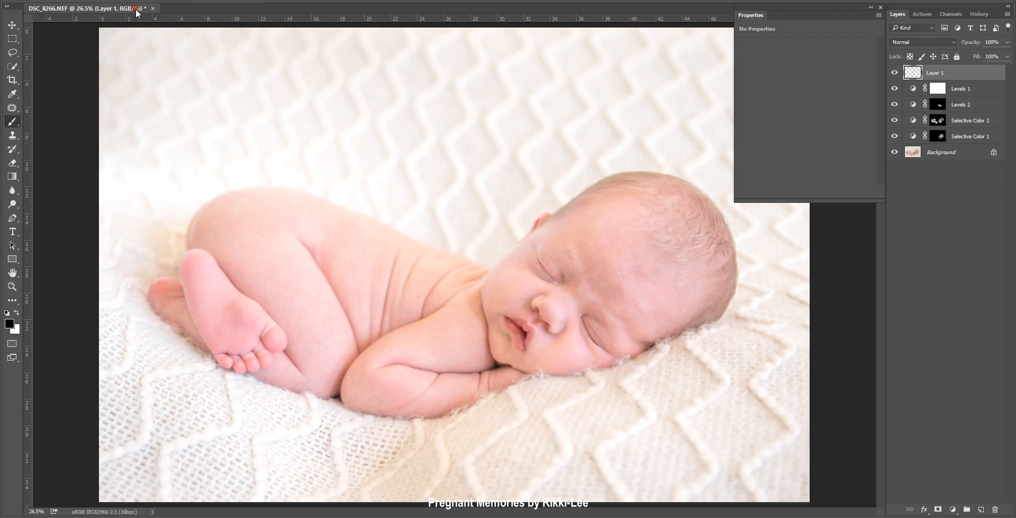
scroll(626, 290, up, 7)
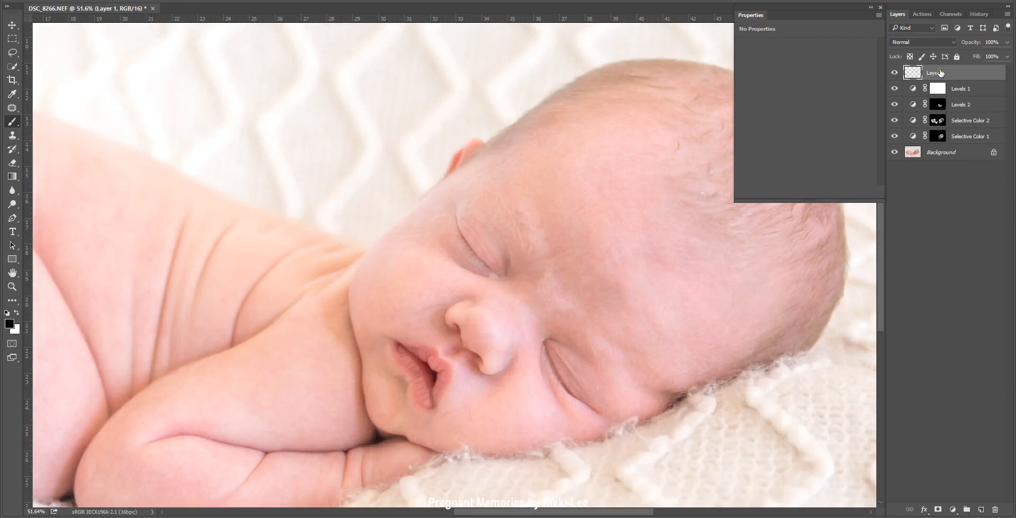
click(935, 43)
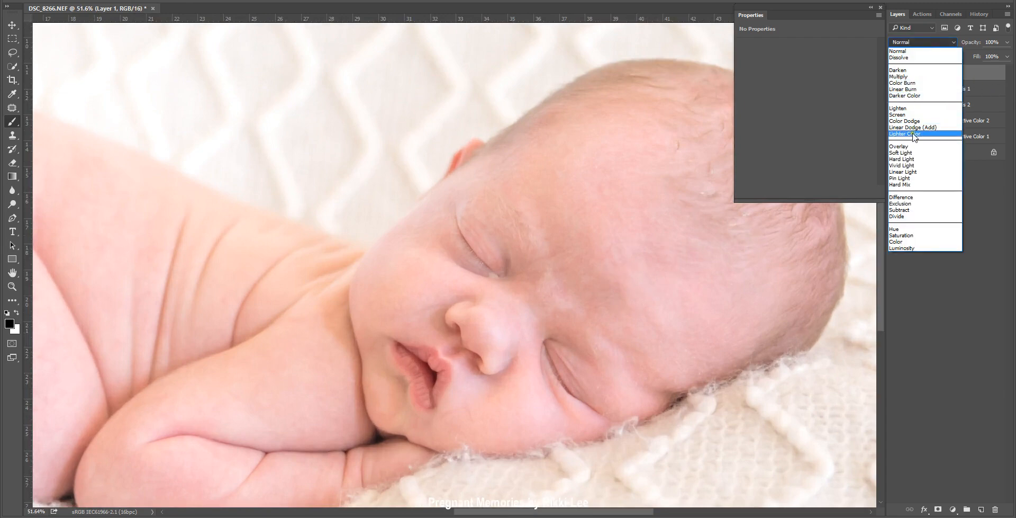
click(913, 152)
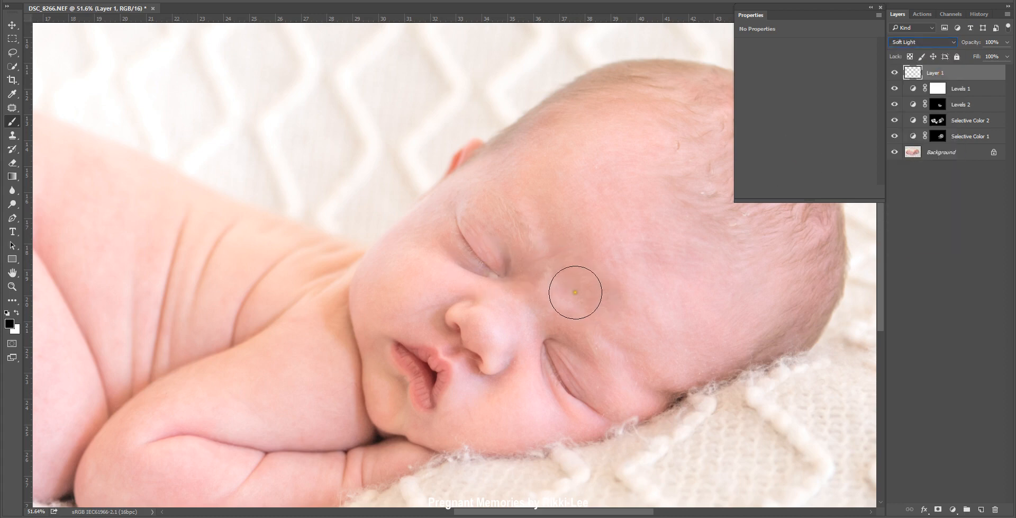
Brush black on the Soft Light layer over the baby's facial features and body creases to deepen the shadows.
mouse_move(581, 289)
mouse_down()
mouse_move(539, 191)
mouse_move(636, 373)
mouse_move(655, 382)
mouse_move(454, 345)
mouse_up()
scroll(446, 392, down, 5)
scroll(576, 305, up, 4)
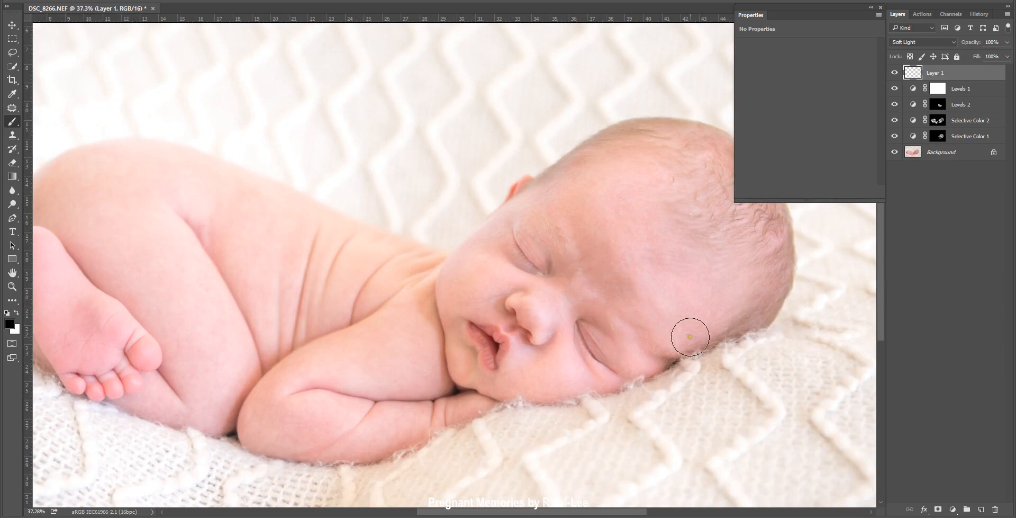
scroll(690, 336, down, 1)
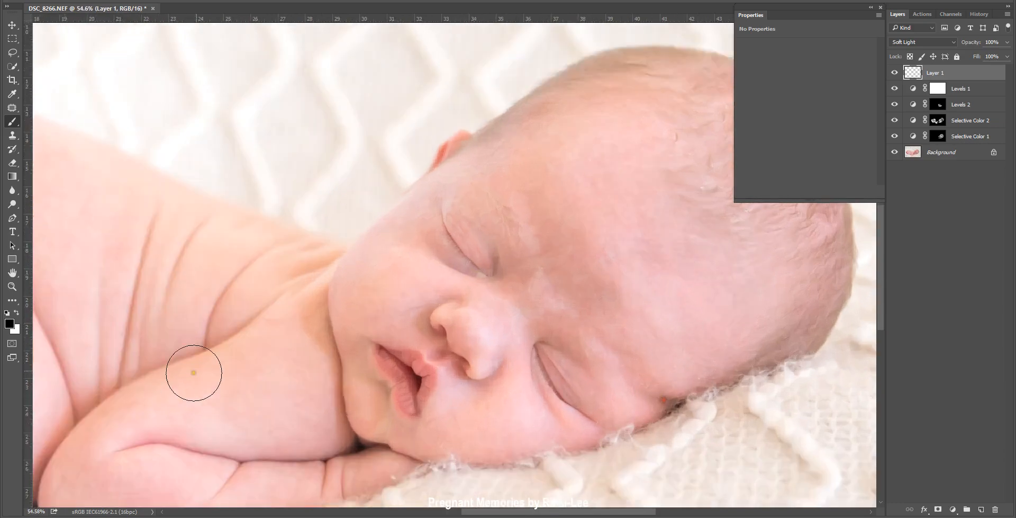
scroll(241, 357, down, 2)
scroll(233, 318, up, 2)
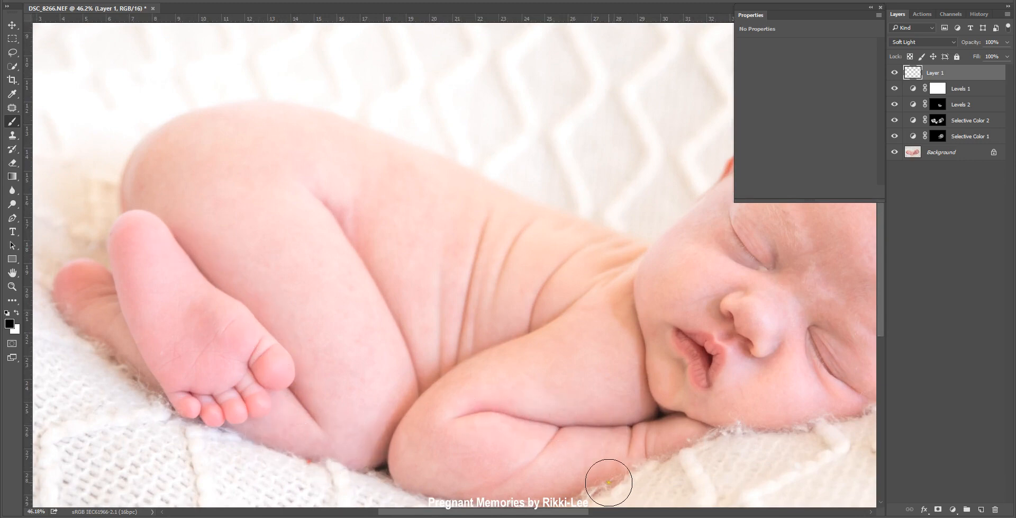
Dab black on the Soft Light layer where the baby's head, foot and leg meet the blanket.
scroll(434, 498, down, 2)
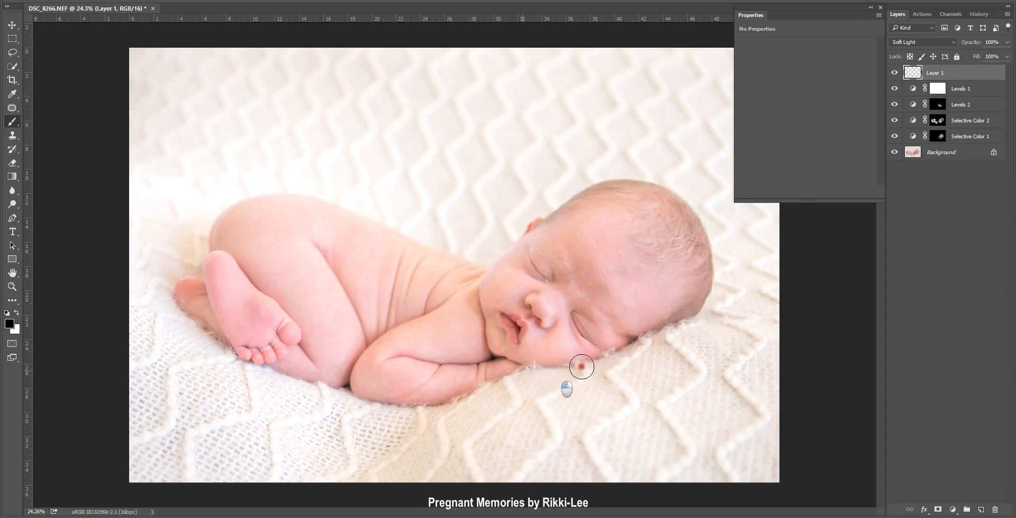
click(682, 316)
click(226, 347)
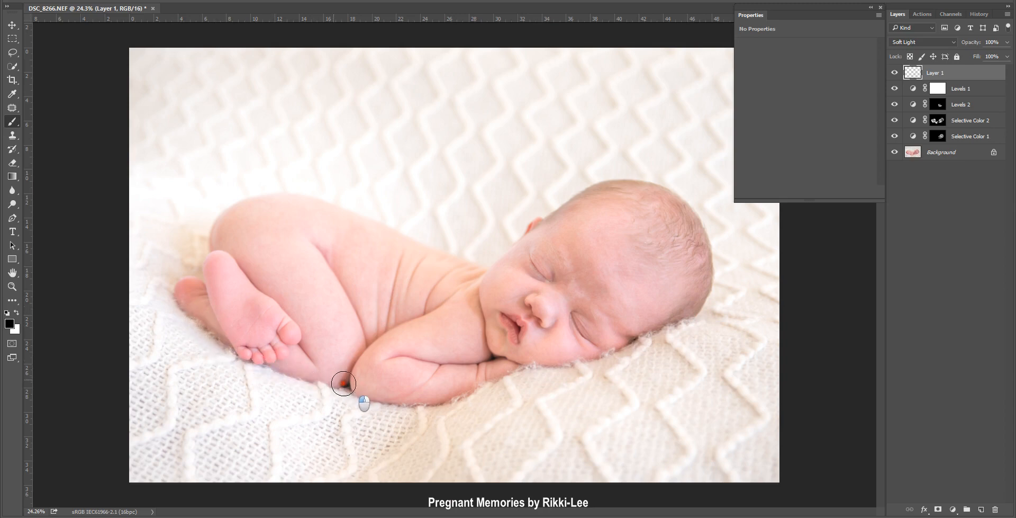
click(283, 375)
Compare the portrait with and without the Soft Light shading layer, and examine the baby's body up close.
scroll(192, 330, down, 4)
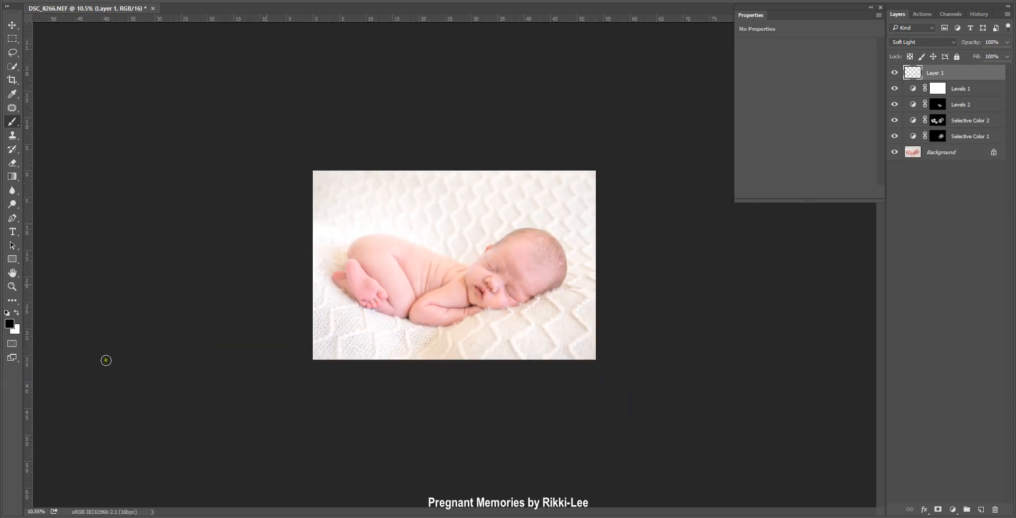
click(895, 73)
click(895, 73)
click(895, 73)
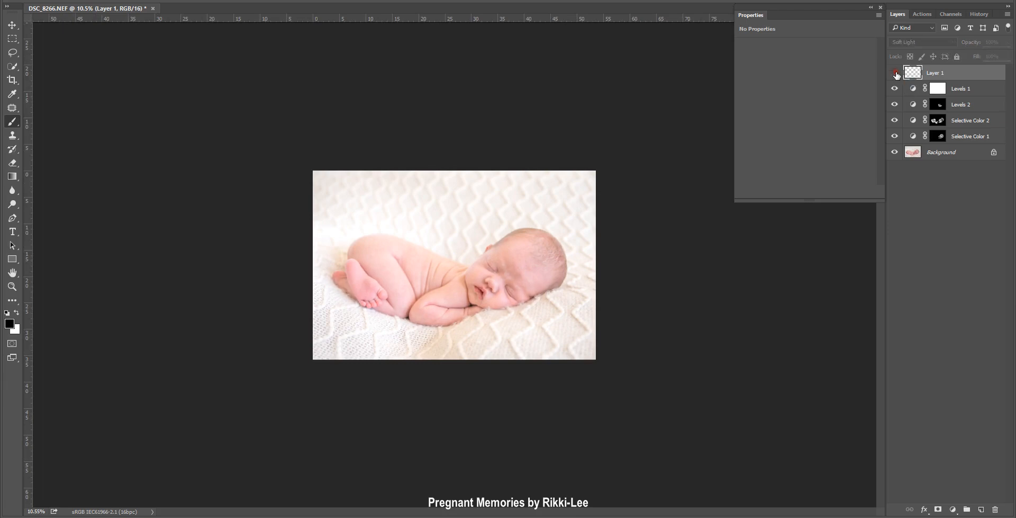
click(895, 73)
click(895, 73)
click(895, 73)
scroll(401, 313, up, 5)
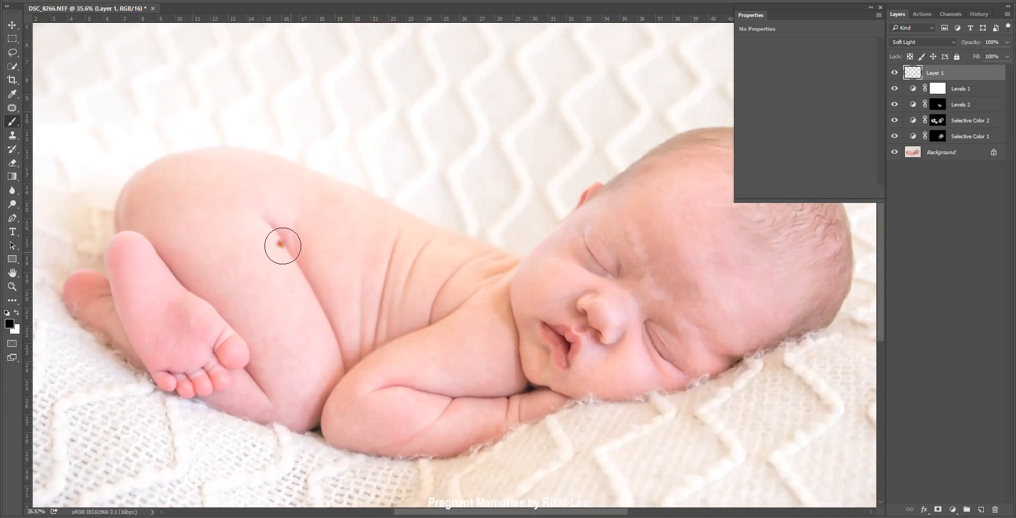
Brush black on the Soft Light layer along the crease beside the thigh and the folds of the baby's bent arm.
click(348, 365)
mouse_move(344, 363)
mouse_down()
mouse_move(327, 378)
mouse_move(315, 427)
mouse_up()
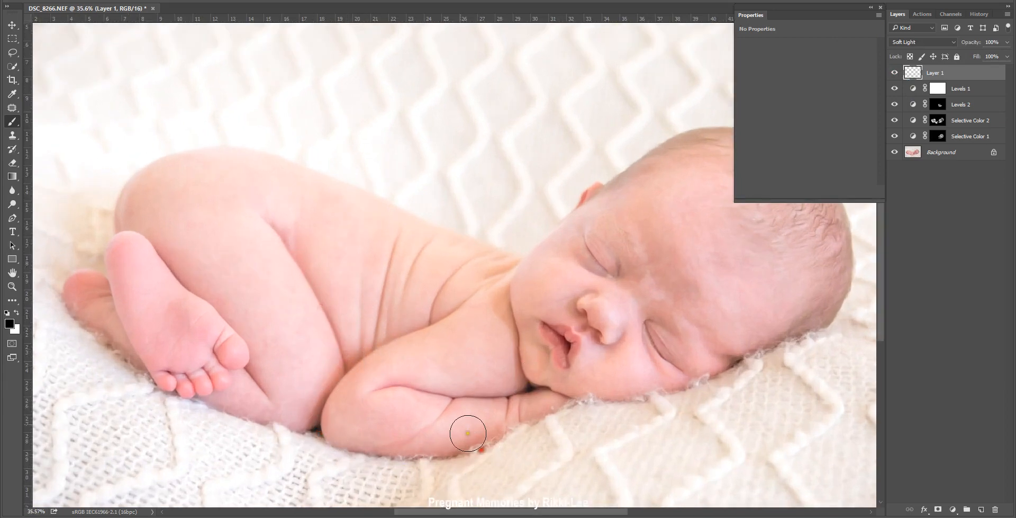
drag(408, 386, 489, 388)
scroll(489, 388, down, 1)
scroll(489, 388, down, 6)
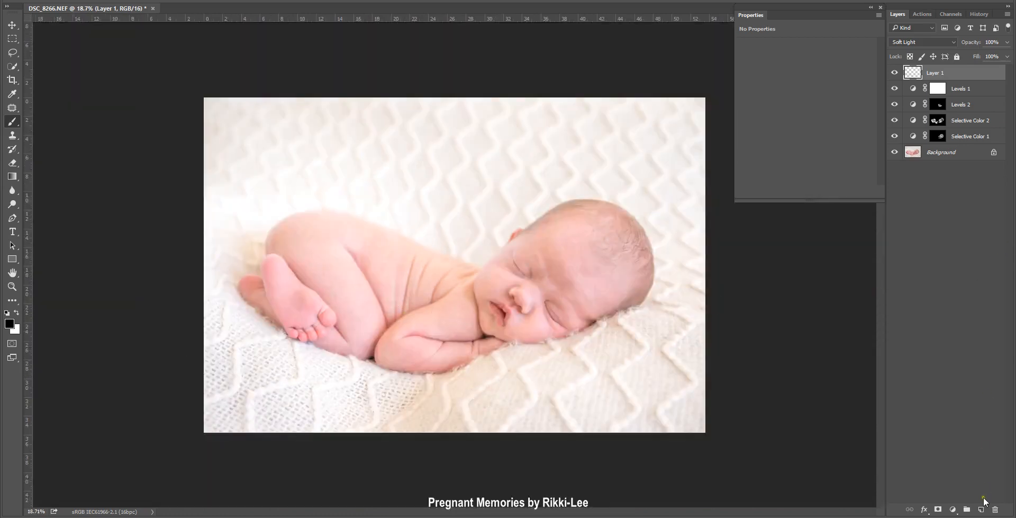
Add a Hue/Saturation adjustment layer above Layer 1 and target its Reds range.
click(953, 508)
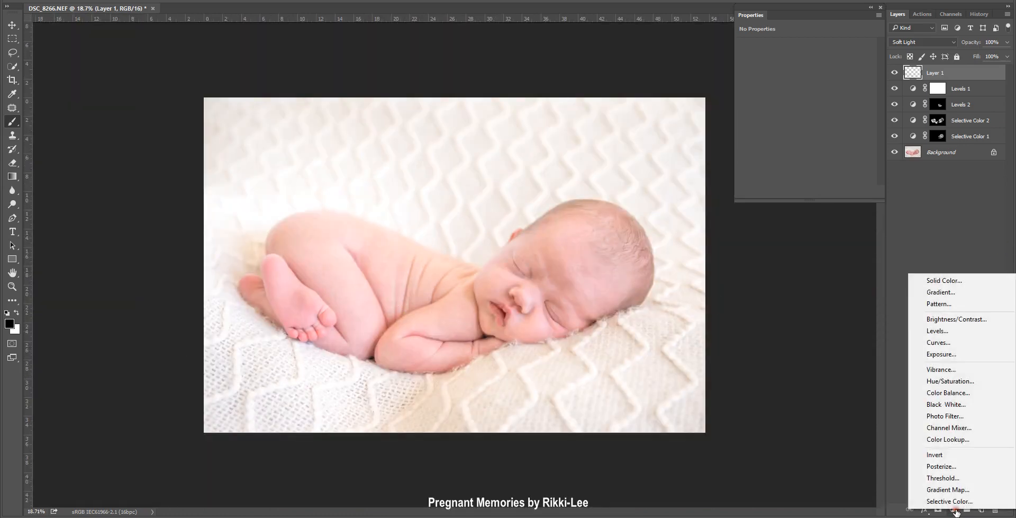
click(952, 382)
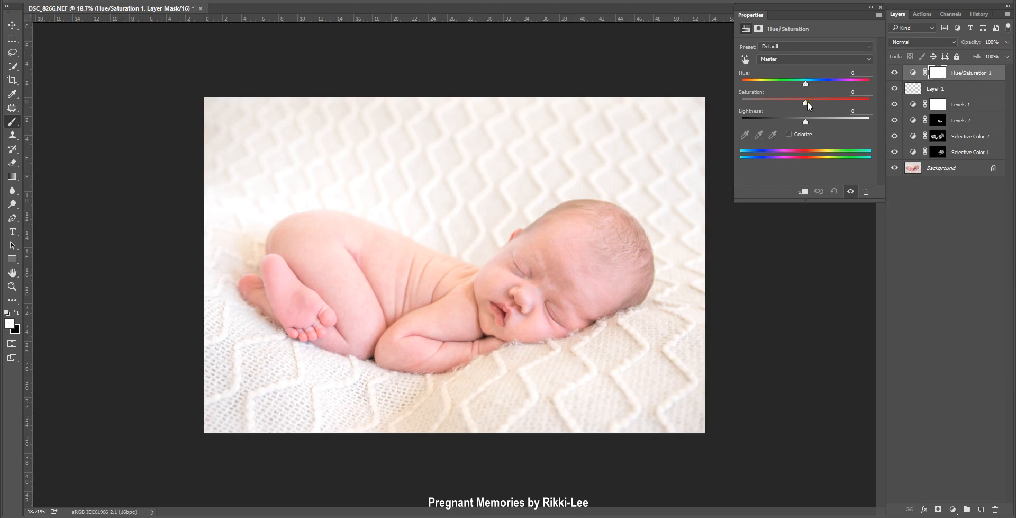
scroll(355, 336, up, 1)
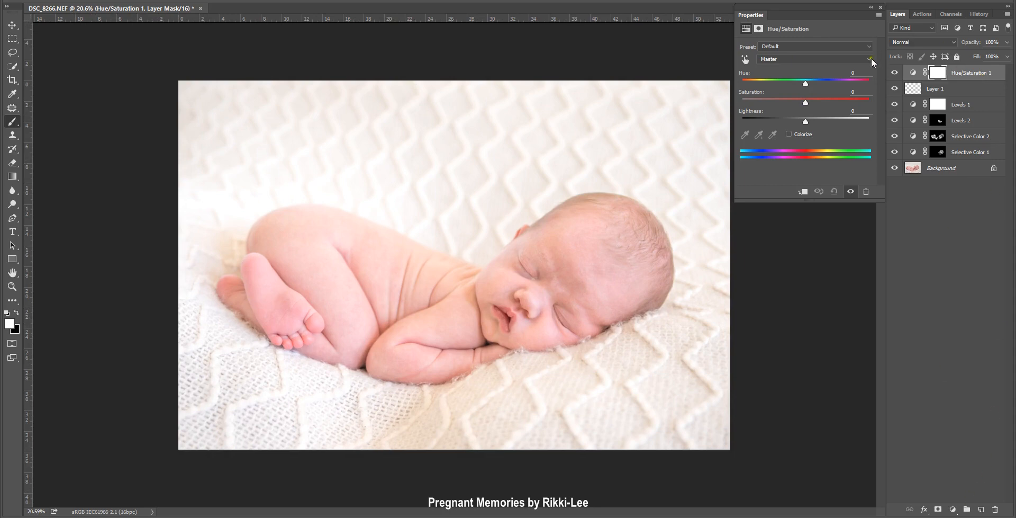
click(843, 59)
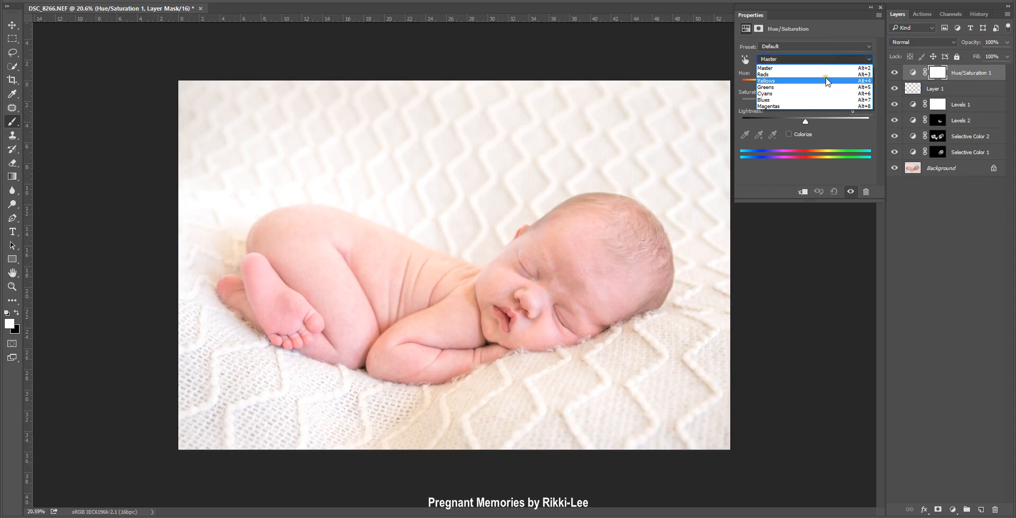
click(828, 75)
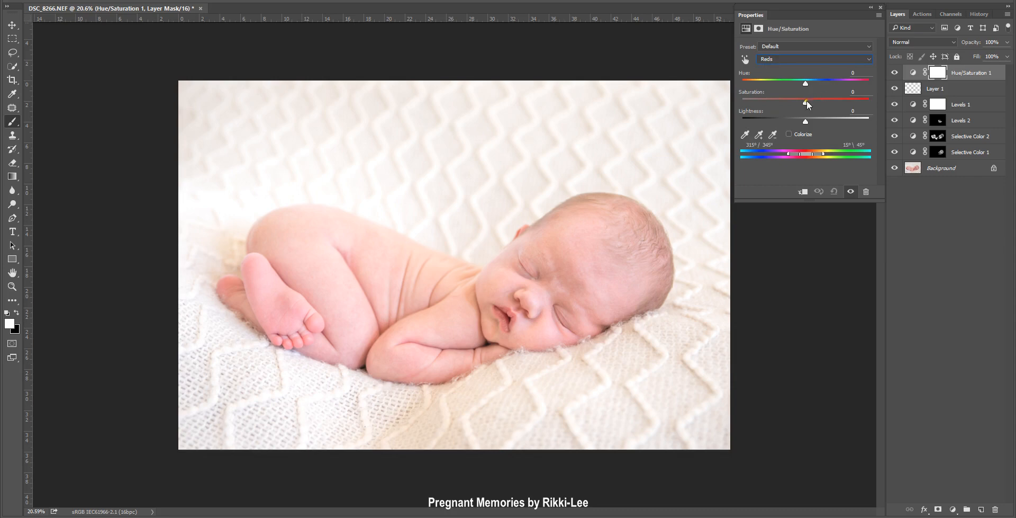
Try out hue and lightness shifts on the Reds, restore the hue to 0, and set the lightness to +5.
drag(806, 100, 820, 123)
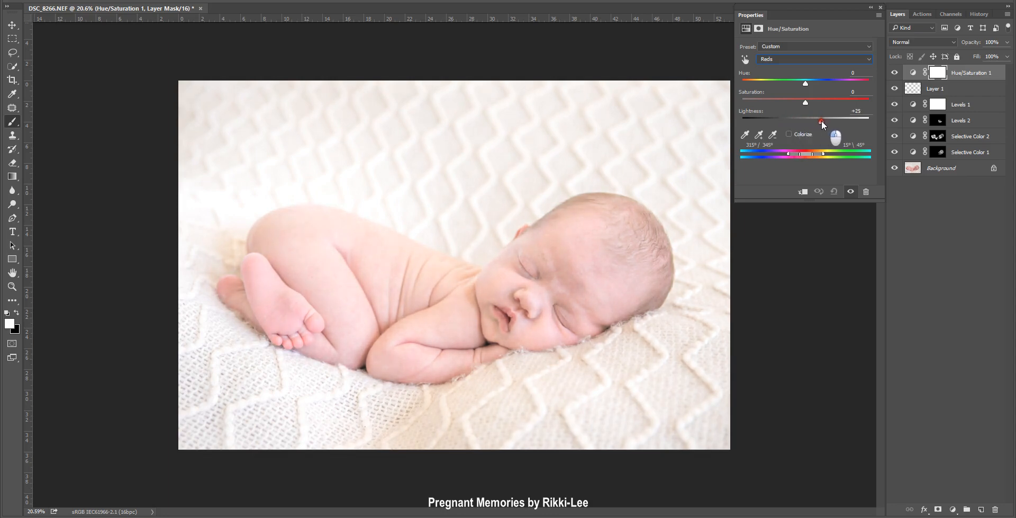
drag(822, 122, 806, 122)
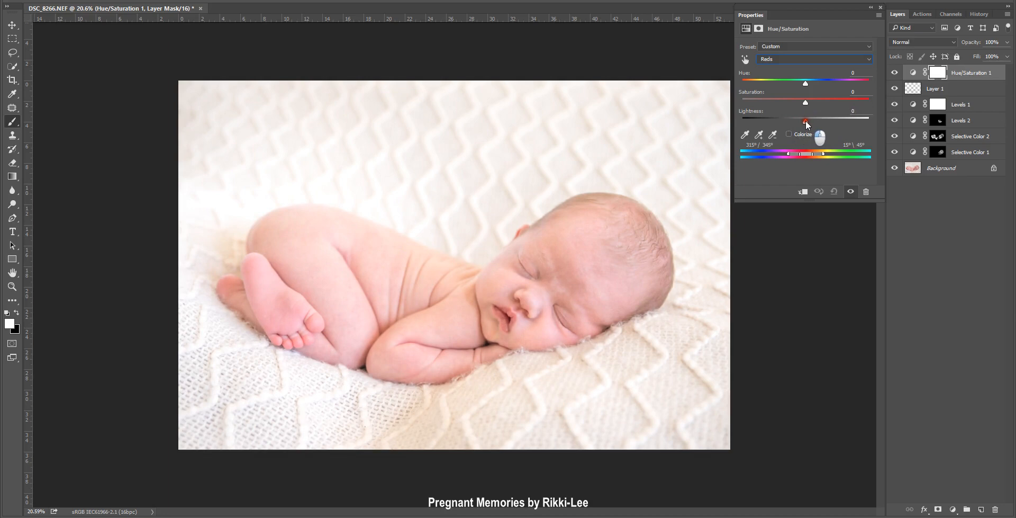
mouse_move(804, 82)
mouse_down()
mouse_move(776, 84)
mouse_move(849, 89)
mouse_move(764, 88)
mouse_move(790, 90)
mouse_up()
drag(803, 86, 807, 84)
drag(806, 121, 809, 121)
click(855, 72)
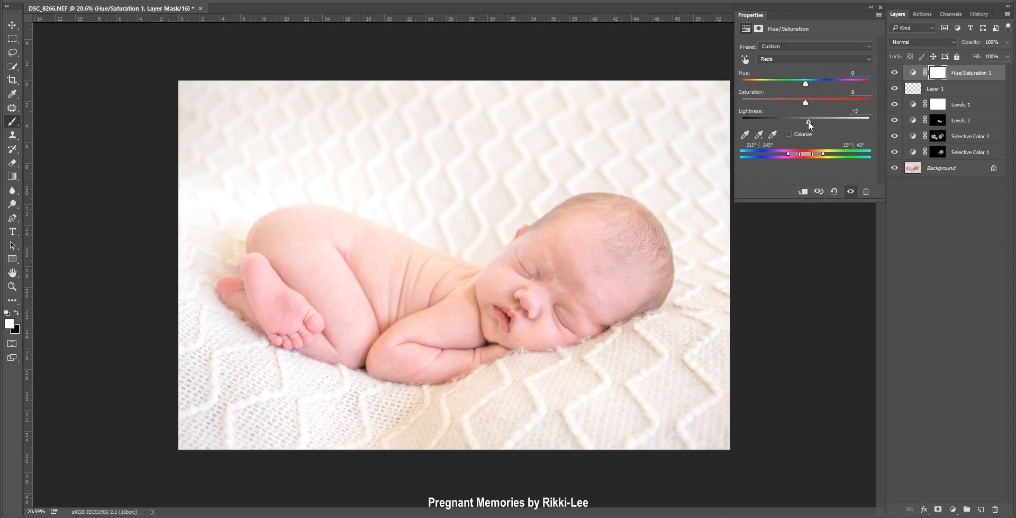
Fine-tune the lightness and saturation of the Hue/Saturation layer.
drag(808, 120, 845, 113)
drag(805, 121, 817, 124)
drag(827, 105, 818, 105)
click(941, 75)
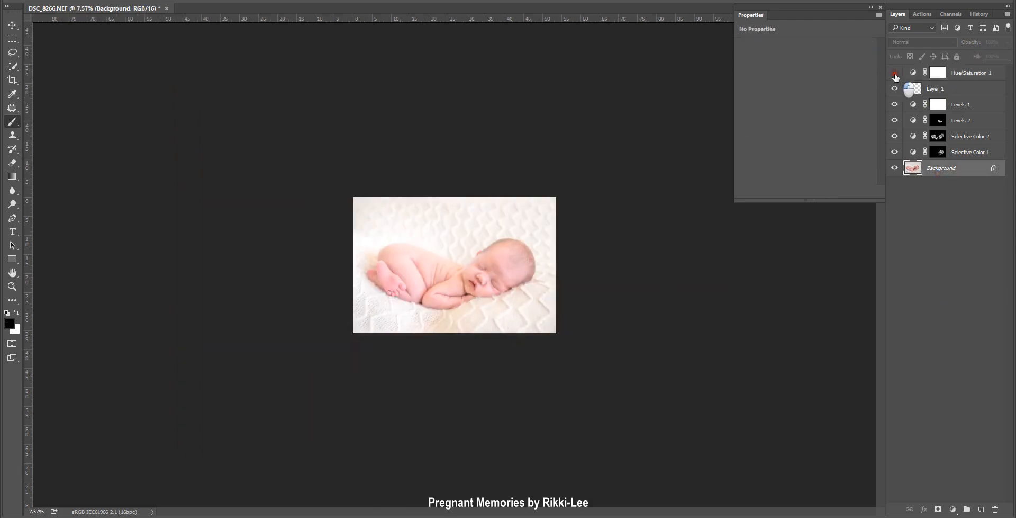
Compare the portrait with and without the Hue/Saturation layer, both up close and from a distance.
click(895, 74)
scroll(532, 326, up, 14)
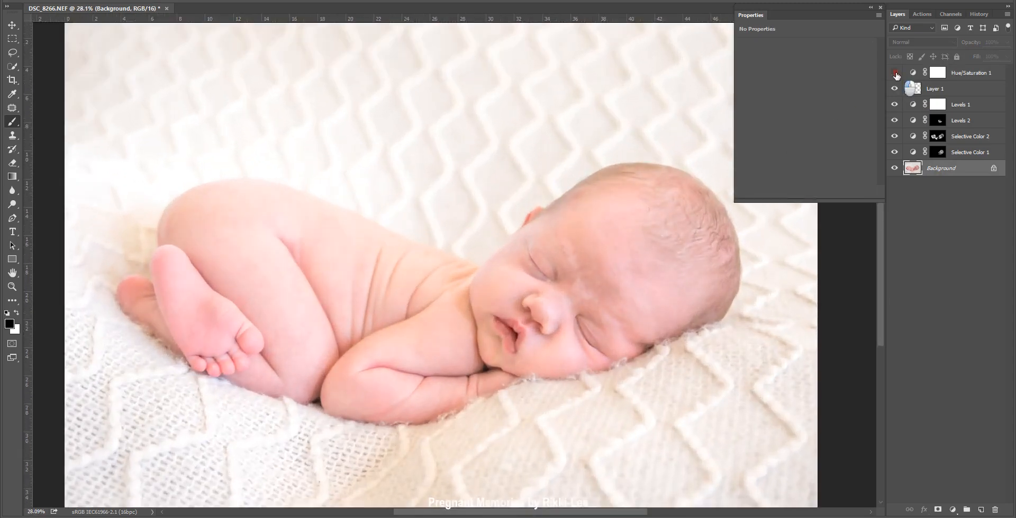
scroll(347, 402, down, 5)
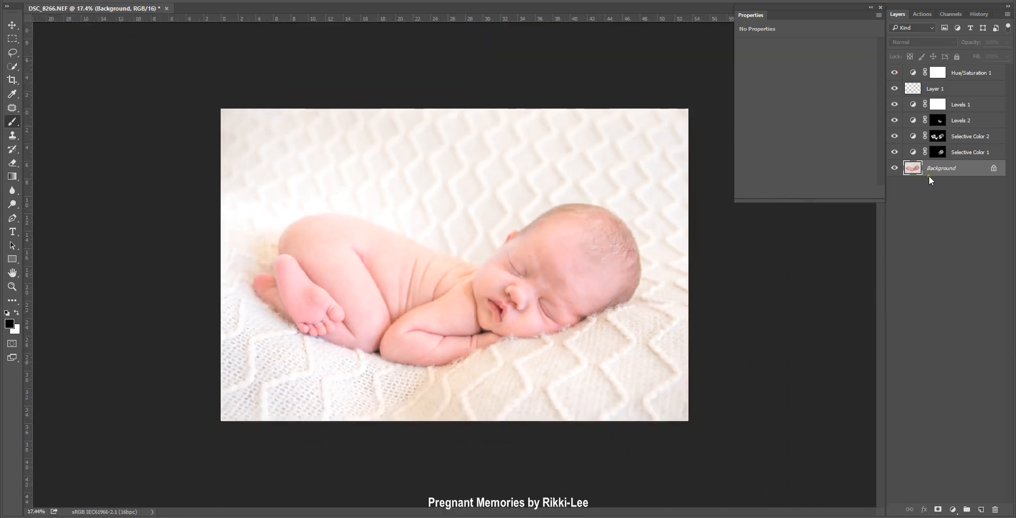
scroll(533, 384, up, 4)
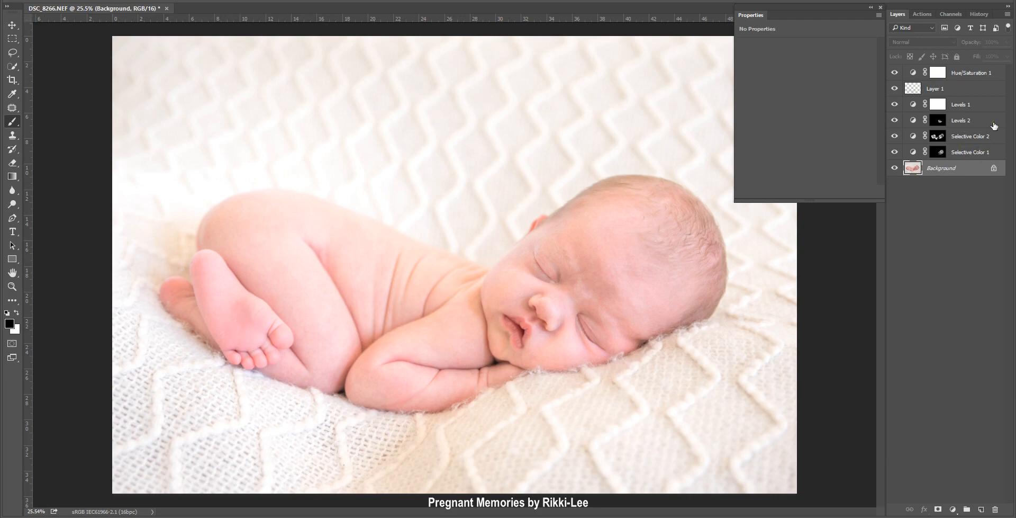
Compare the baby's shadows with and without the Soft Light shading layer.
click(894, 88)
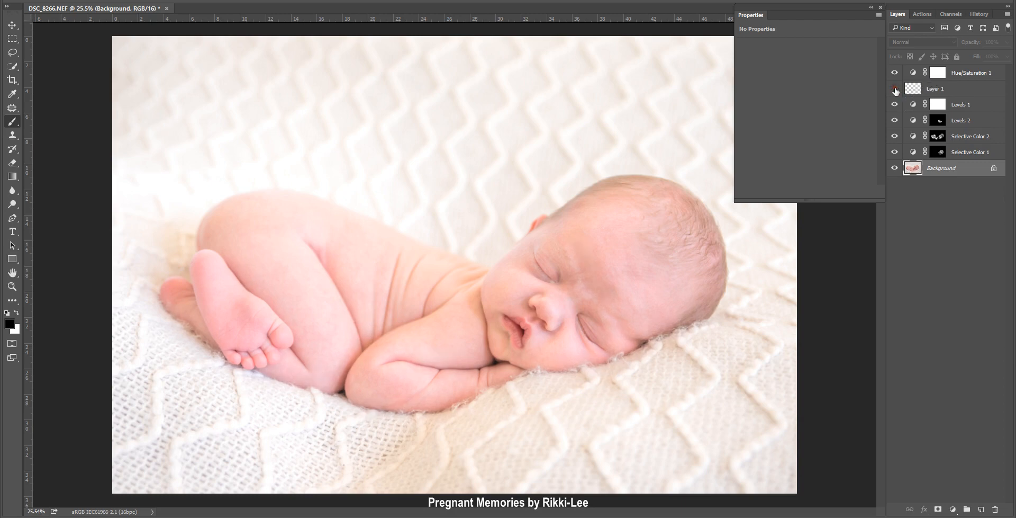
click(894, 88)
click(894, 89)
click(895, 88)
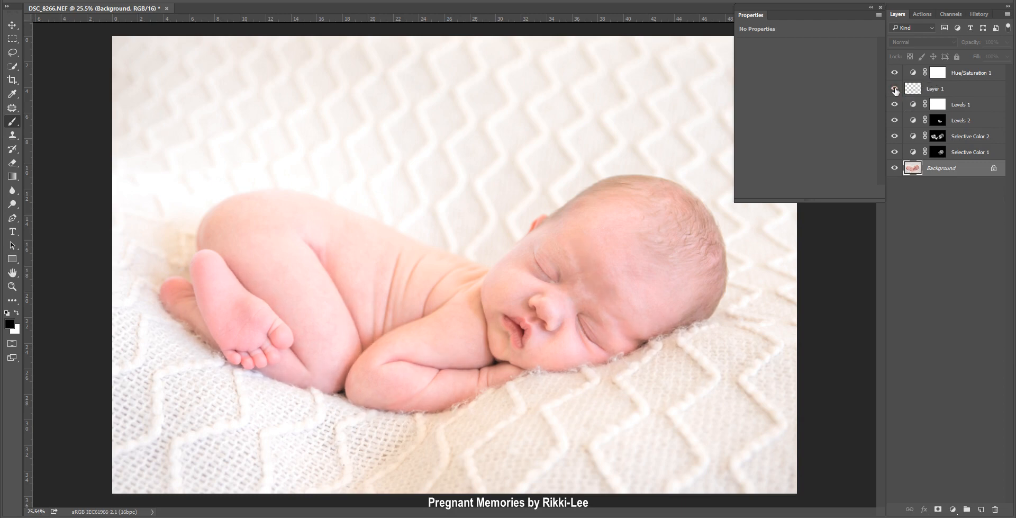
click(894, 89)
click(895, 88)
Compare the original portrait with the full edit by hiding and restoring all layers above the Background.
drag(894, 80, 894, 152)
scroll(544, 349, down, 3)
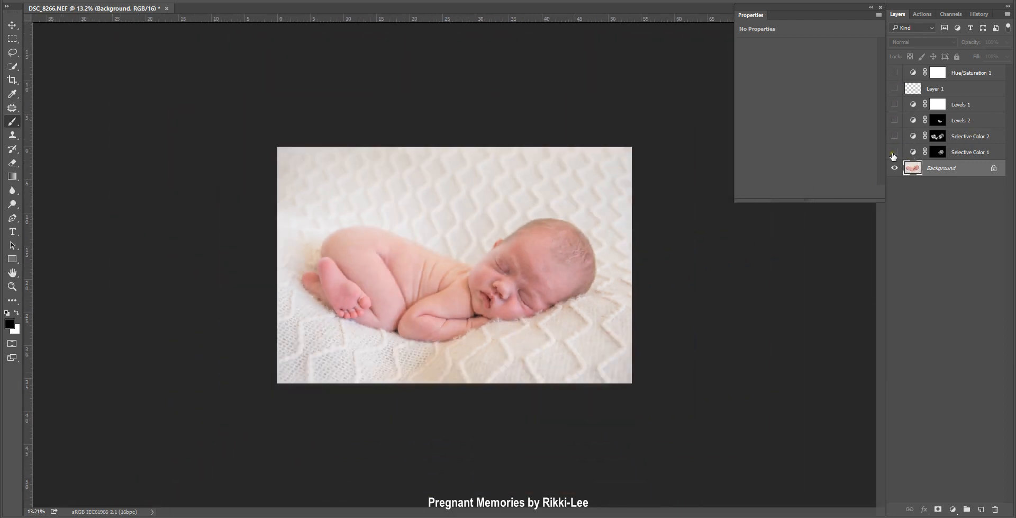
drag(894, 151, 896, 74)
click(895, 73)
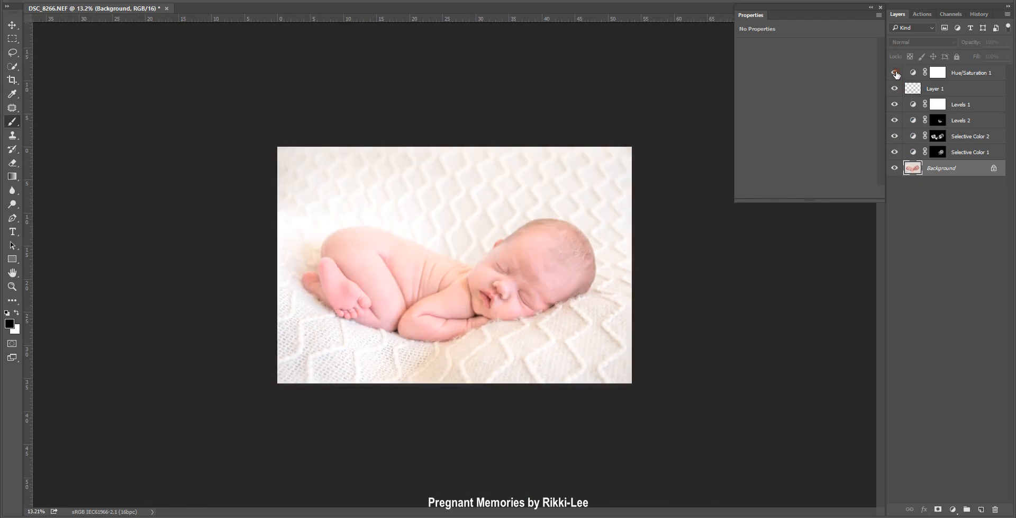
key(ctrl+plus)
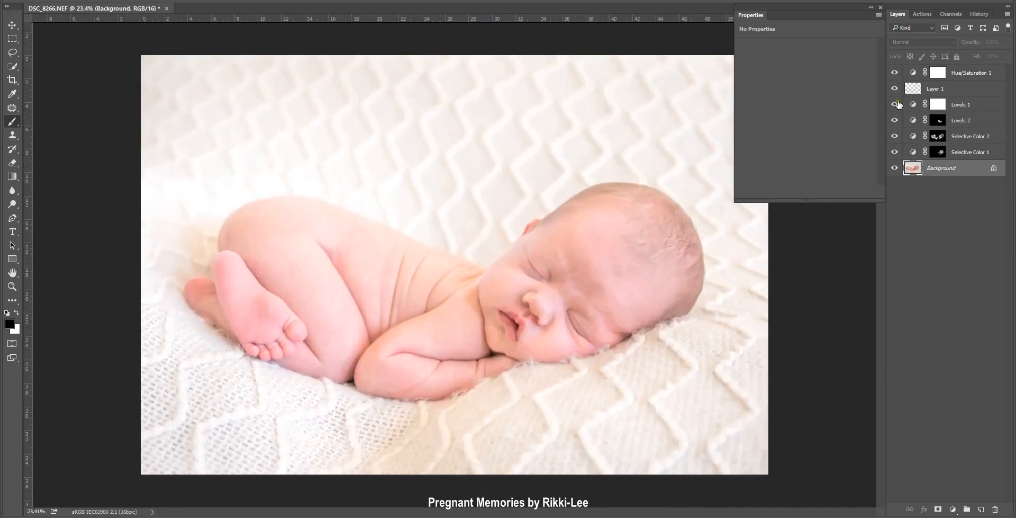
Review the settings of the Levels 2, Selective Color 2 and Selective Color 1 adjustment layers.
click(935, 120)
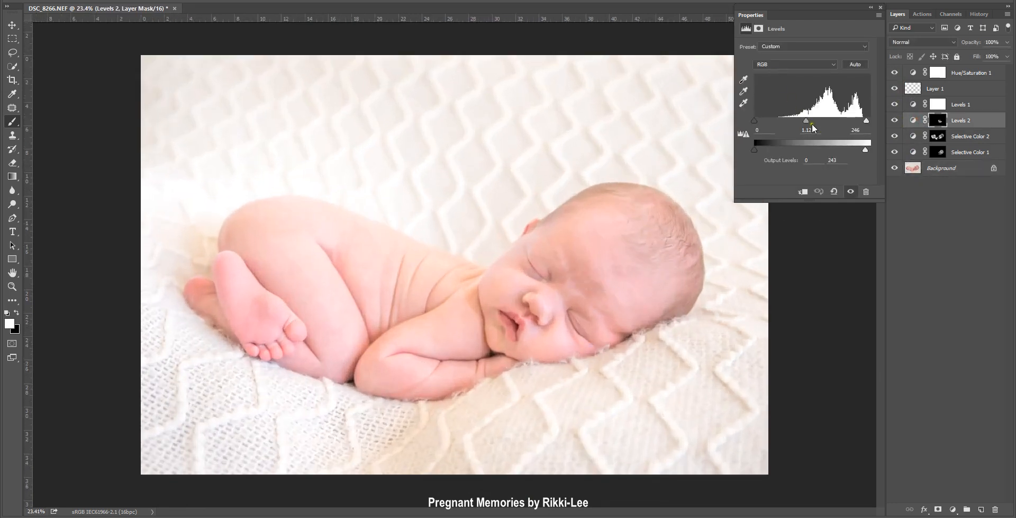
drag(806, 126, 776, 138)
click(912, 137)
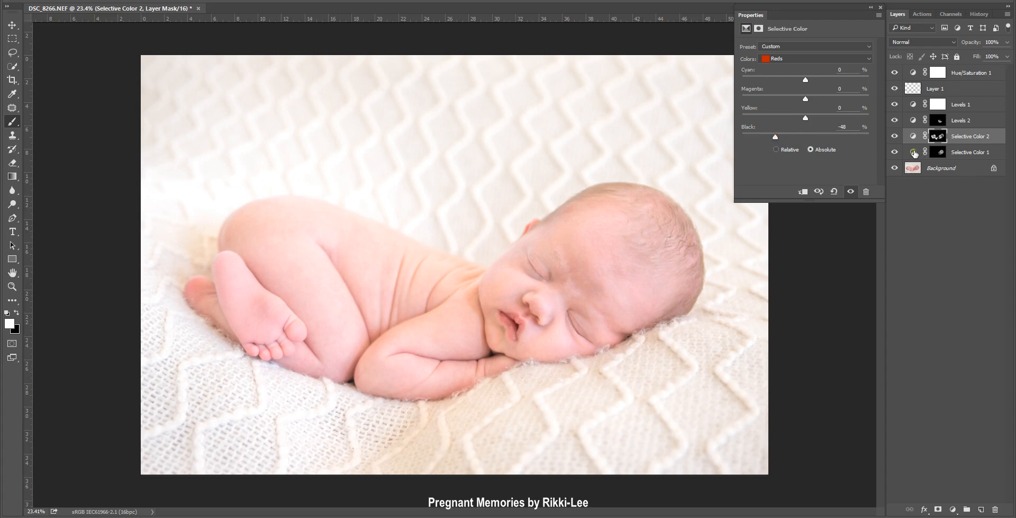
click(912, 153)
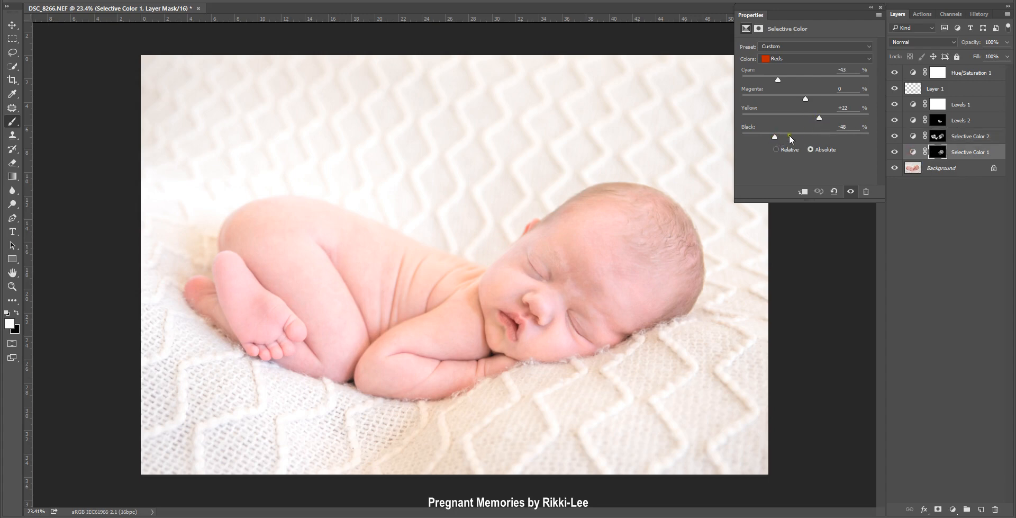
drag(775, 136, 774, 137)
Add a Color Balance layer above Hue/Saturation 1 and shift its midtones slightly toward yellow and red.
click(993, 77)
click(952, 510)
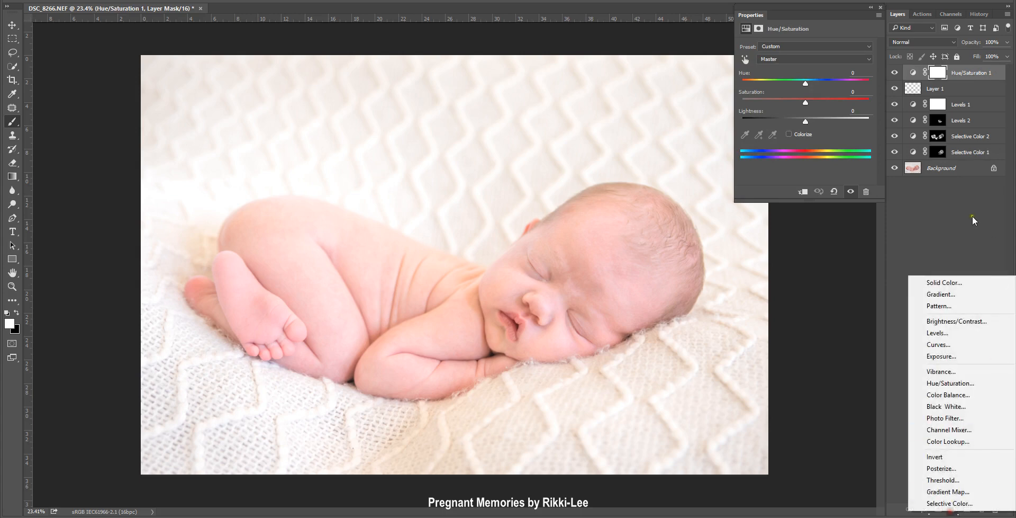
click(958, 395)
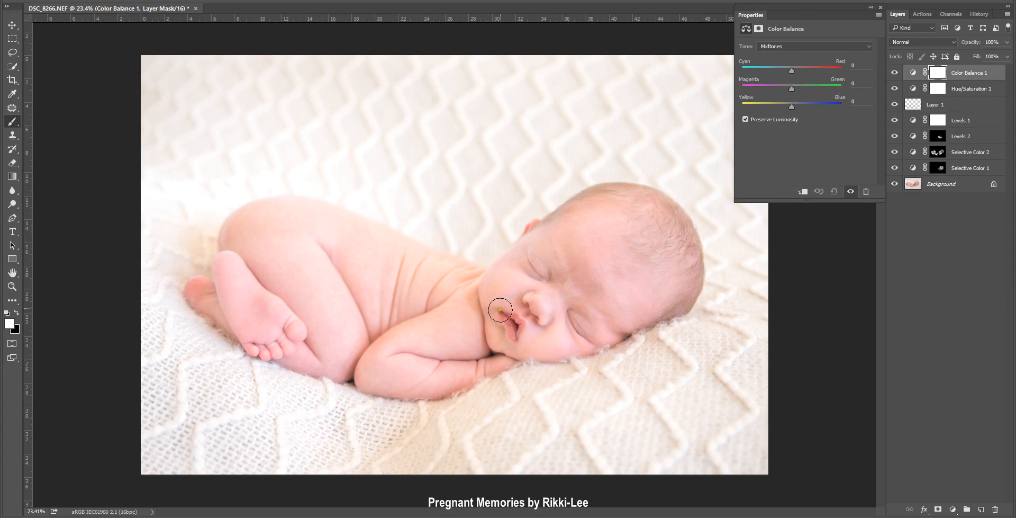
drag(792, 105, 790, 106)
drag(792, 71, 793, 72)
click(799, 70)
click(940, 186)
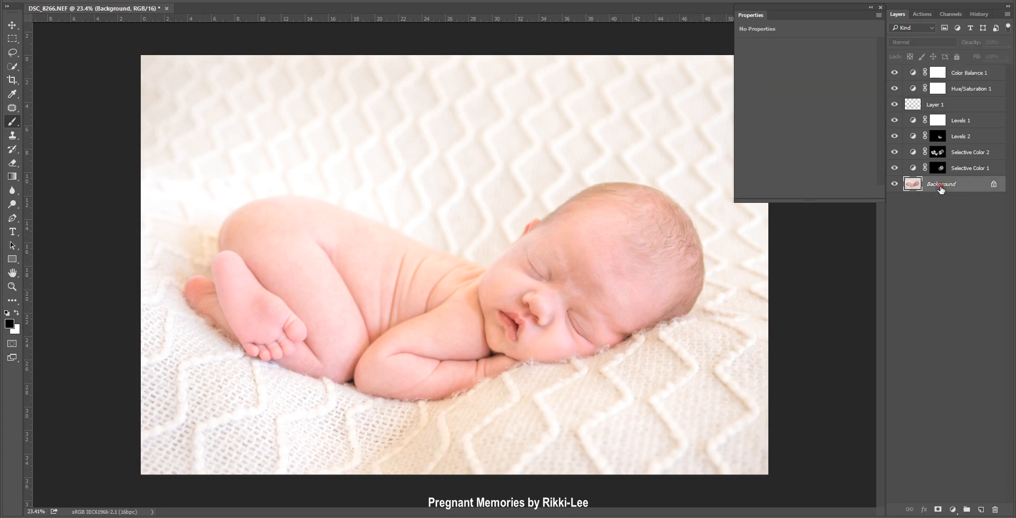
Compare the baby's skin tone with and without the Color Balance layer, from a distance and up close.
key(x)
key(ctrl+minus)
key(ctrl+minus)
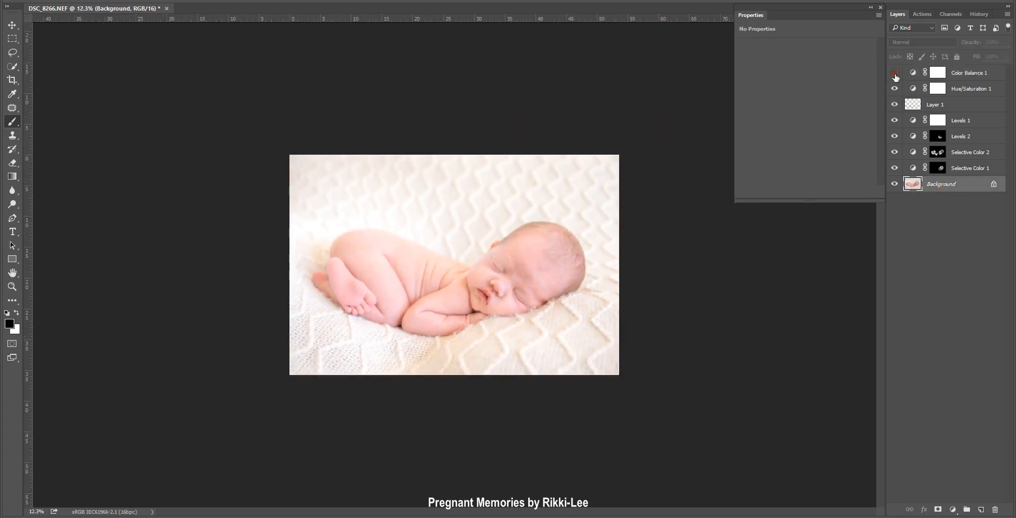
scroll(511, 270, up, 7)
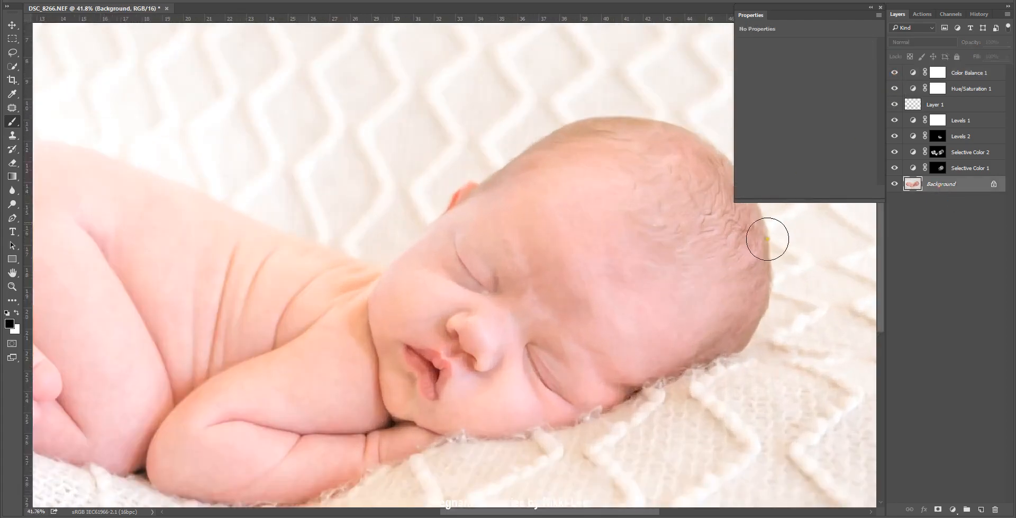
click(894, 73)
click(894, 72)
Adjust the brush strength and paint black on the Color Balance mask over the baby's upper back and the top of the head.
key(x)
click(937, 73)
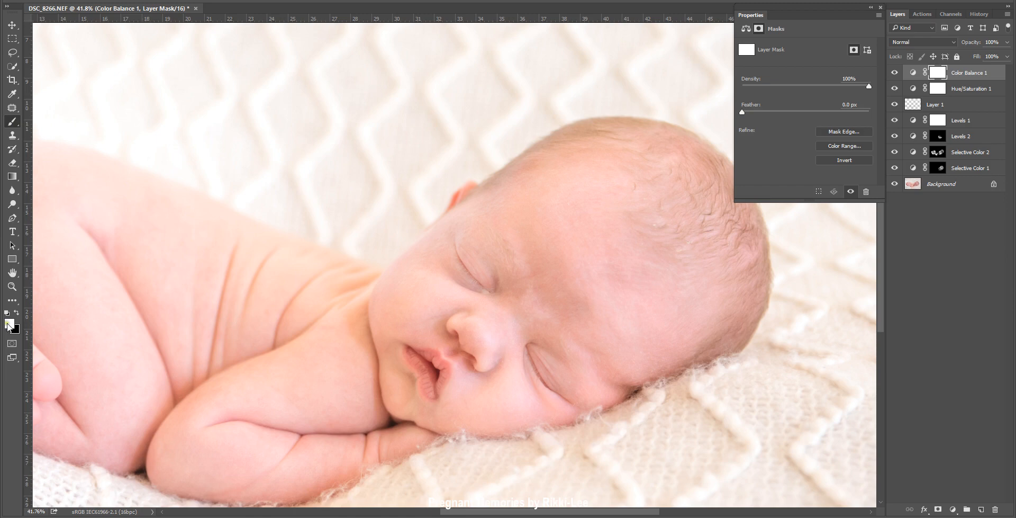
key(x)
click(231, 0)
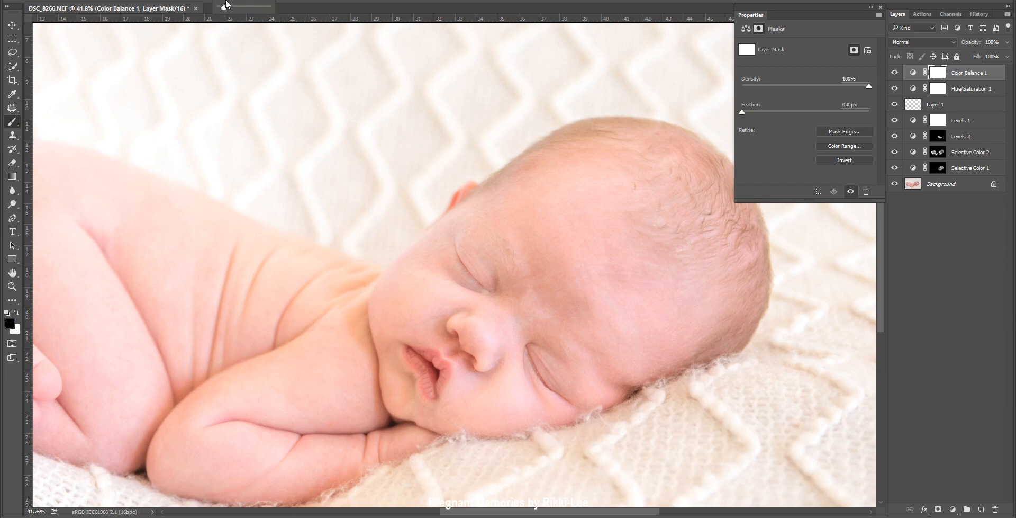
click(354, 280)
click(358, 276)
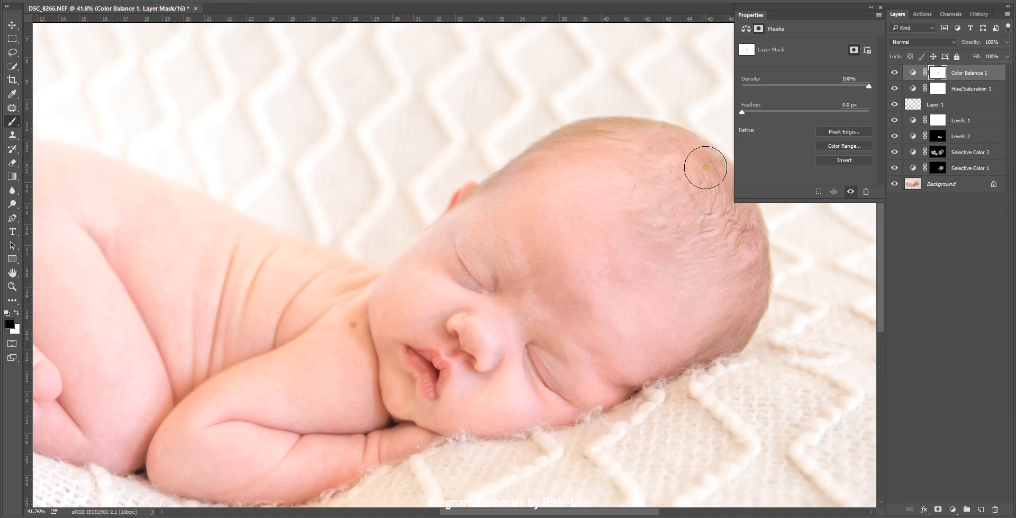
mouse_move(660, 134)
mouse_down()
mouse_move(761, 236)
mouse_move(757, 327)
mouse_move(782, 278)
mouse_move(747, 164)
mouse_move(646, 117)
mouse_move(562, 126)
mouse_up()
Compare the whole portrait with and without the masked Color Balance layer.
key(ctrl+0)
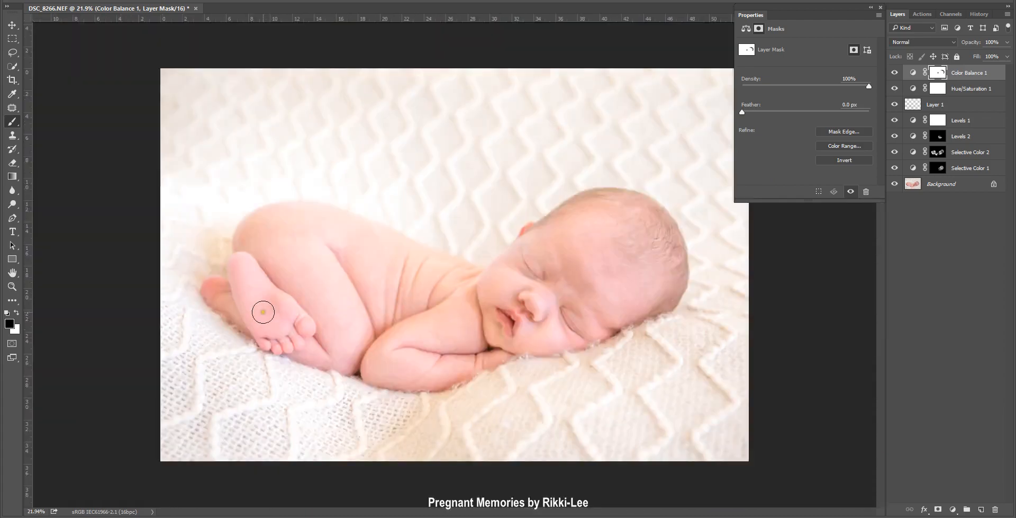
click(892, 77)
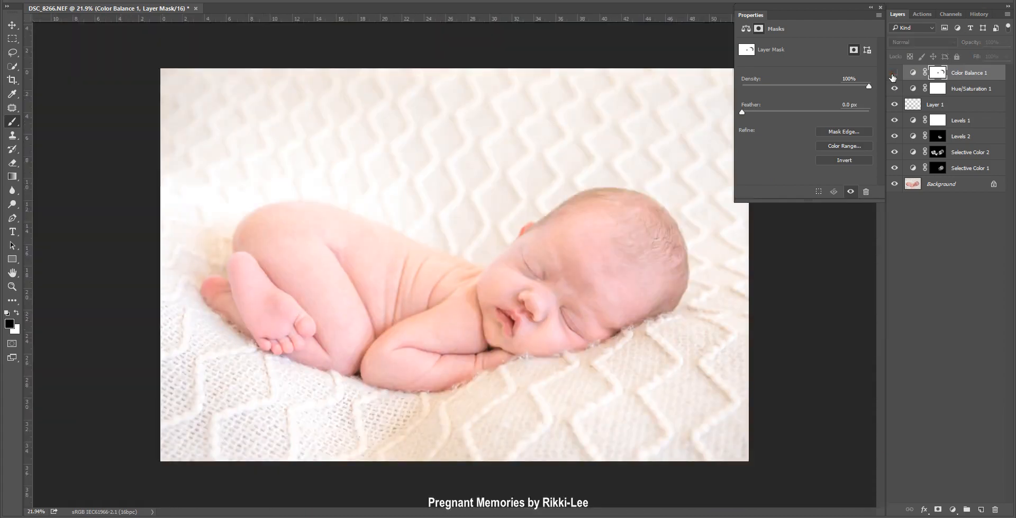
click(893, 76)
Brush more black on the Color Balance mask over the baby's shoulder and back folds, readjusting the brush strength.
scroll(473, 317, up, 2)
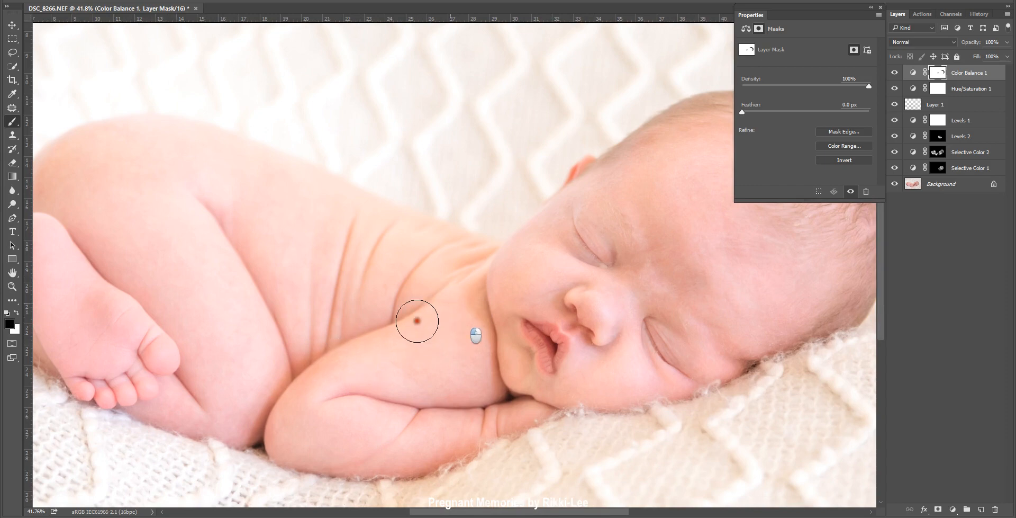
drag(417, 321, 388, 327)
click(240, 0)
drag(231, 7, 254, 7)
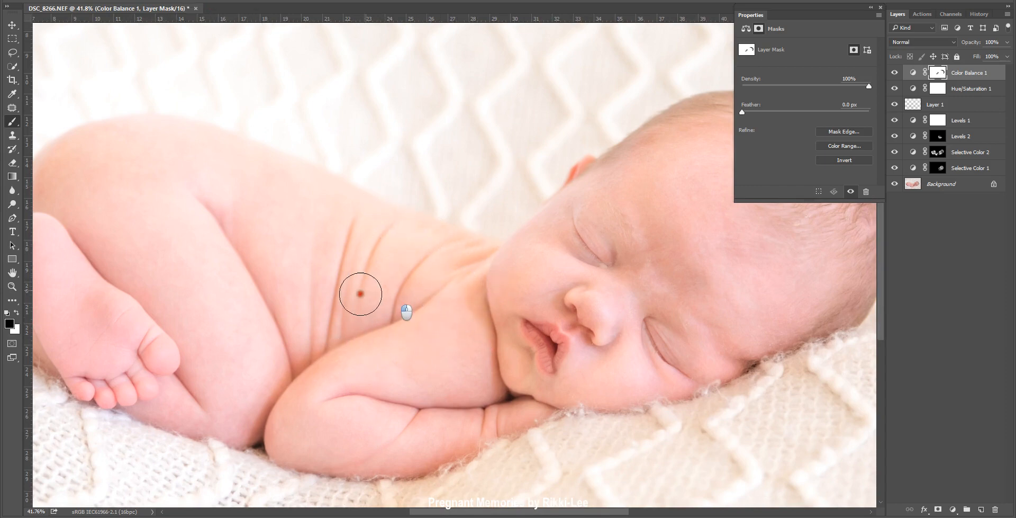
scroll(467, 313, down, 3)
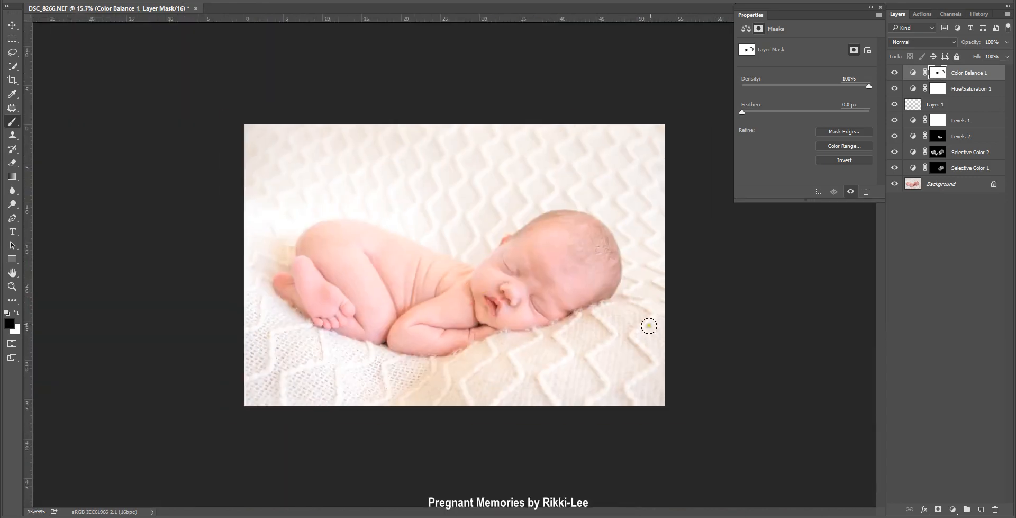
Paint black on the Color Balance mask over the blanket beneath and in front of the baby.
click(895, 74)
click(632, 376)
mouse_move(631, 375)
mouse_down()
mouse_move(450, 404)
mouse_move(663, 287)
mouse_move(267, 124)
mouse_move(614, 118)
mouse_move(654, 217)
mouse_move(649, 352)
mouse_move(562, 365)
mouse_move(447, 428)
mouse_up()
scroll(445, 428, down, 4)
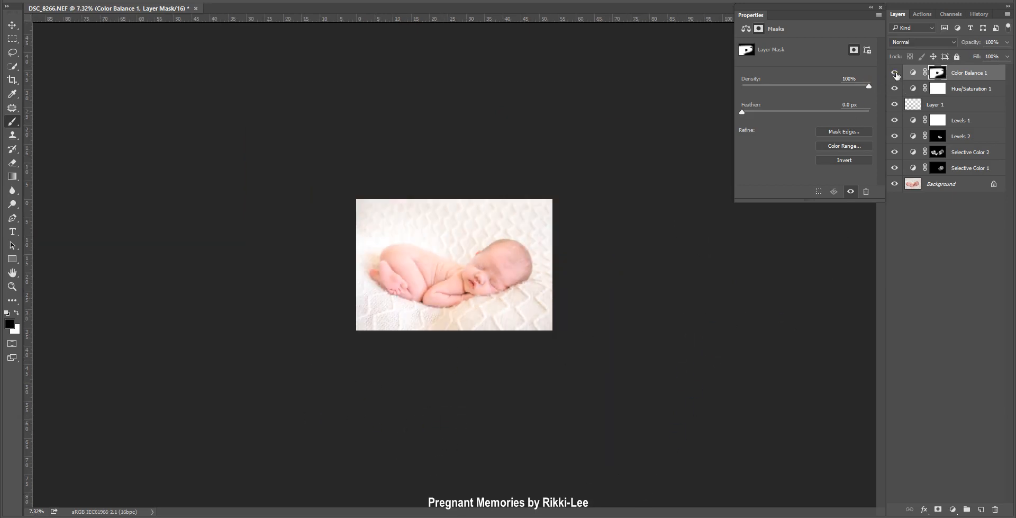
Compare the whole portrait with and without the Color Balance layer and examine the face up close.
mouse_move(895, 74)
mouse_down()
mouse_move(895, 167)
mouse_move(895, 73)
mouse_up()
scroll(454, 392, up, 4)
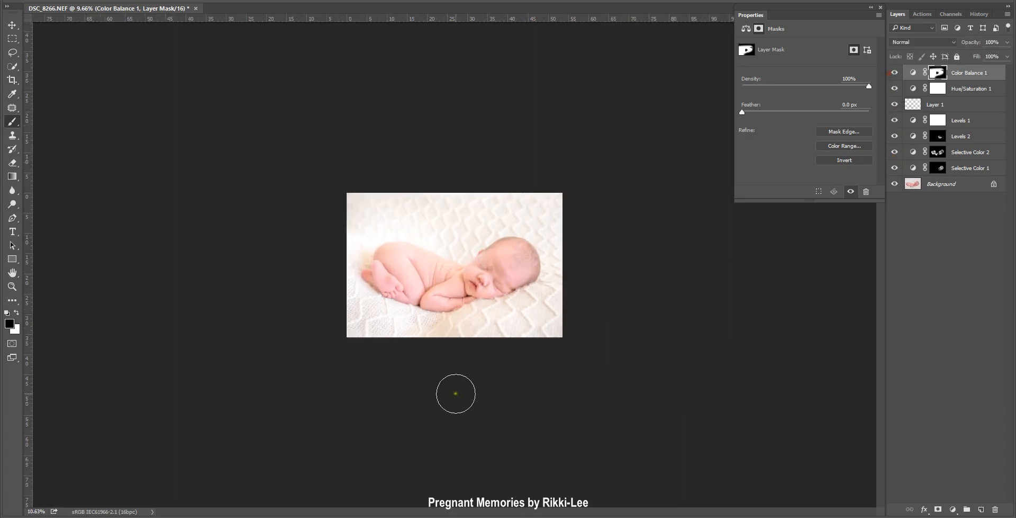
scroll(536, 391, up, 2)
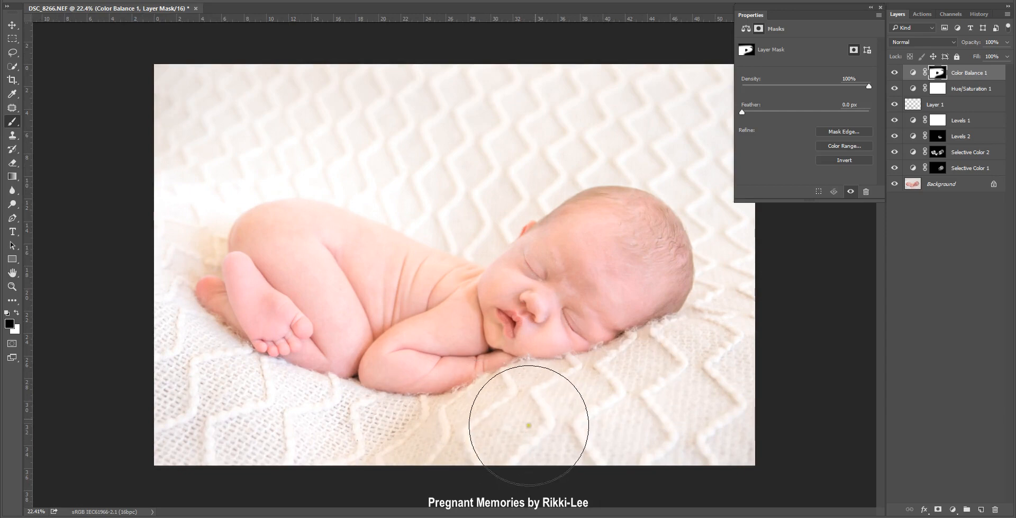
scroll(582, 298, up, 1)
scroll(582, 298, up, 2)
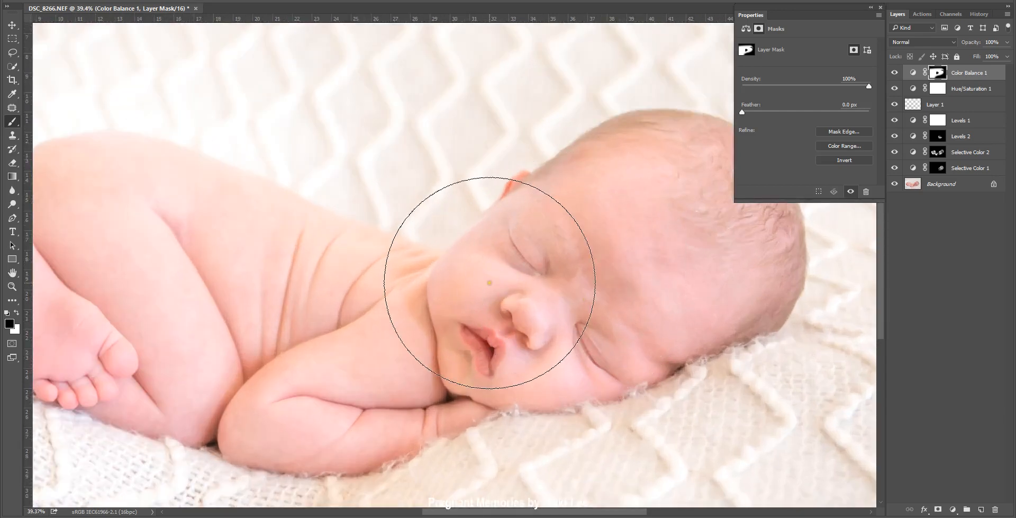
scroll(609, 289, down, 3)
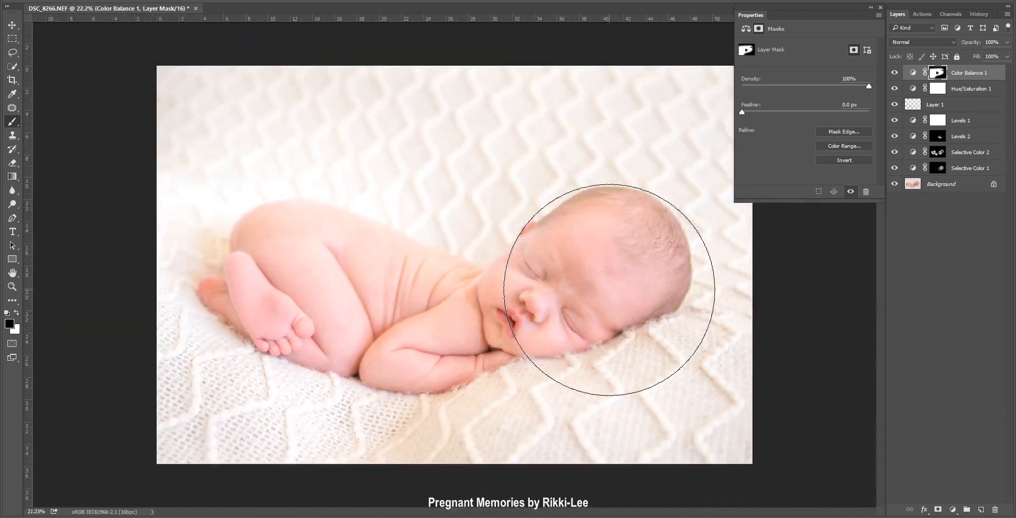
Flatten all the adjustment layers into the Background layer.
click(11, 25)
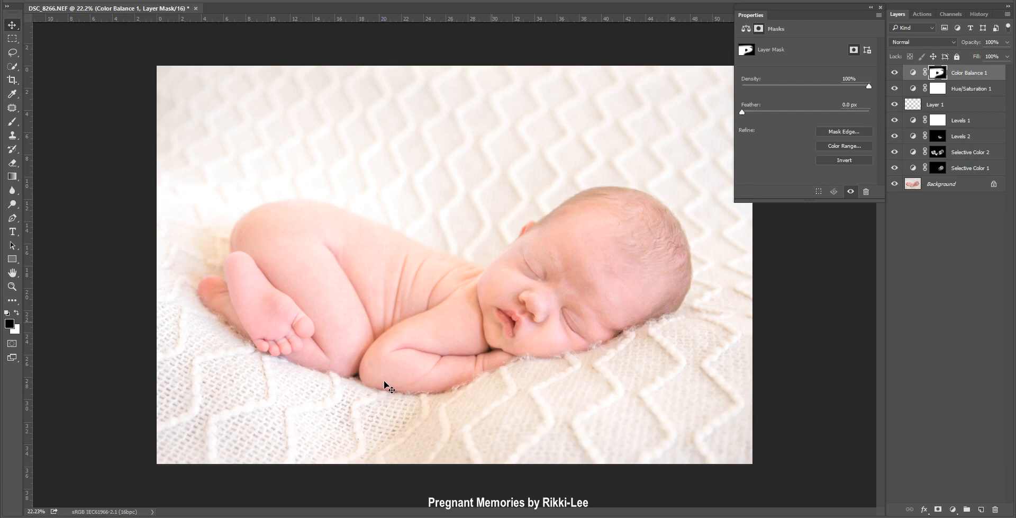
click(963, 183)
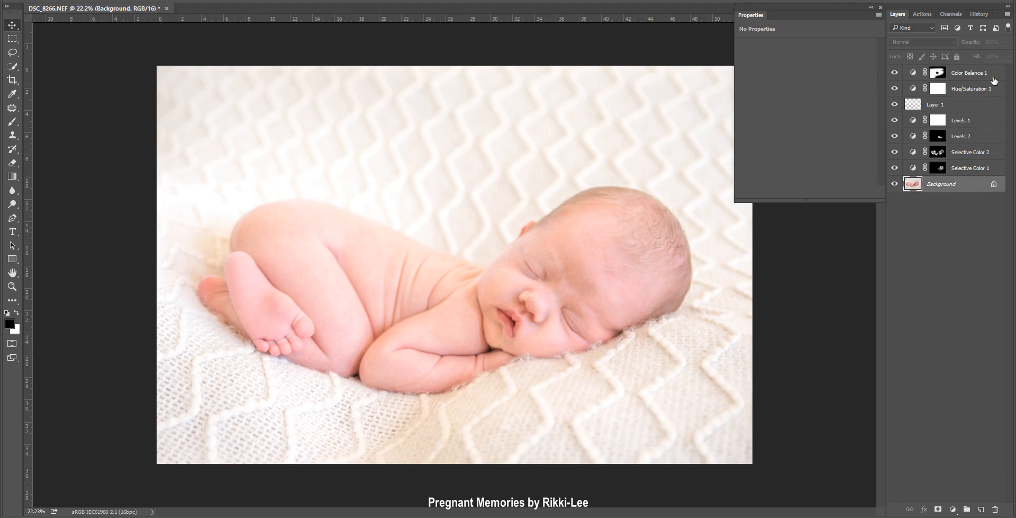
scroll(572, 281, up, 3)
scroll(572, 281, down, 2)
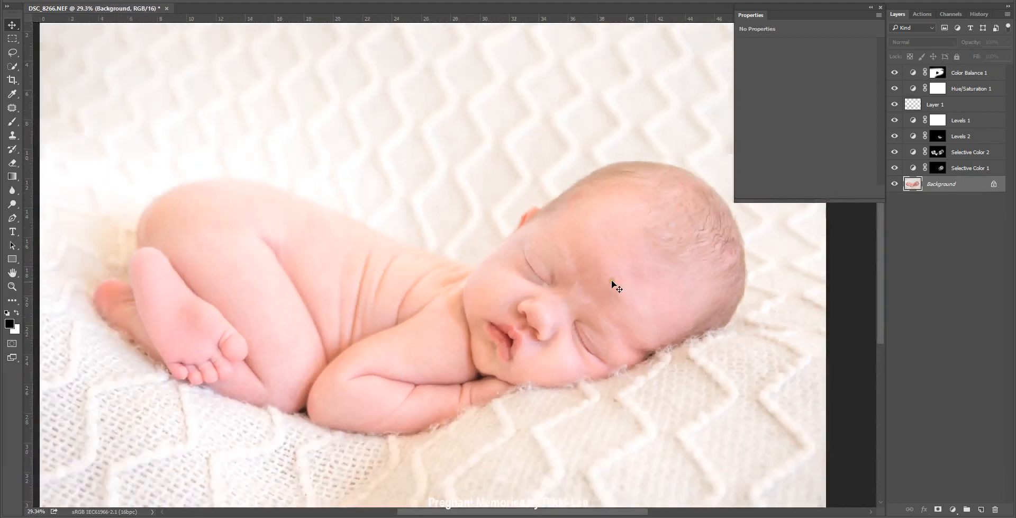
right_click(951, 185)
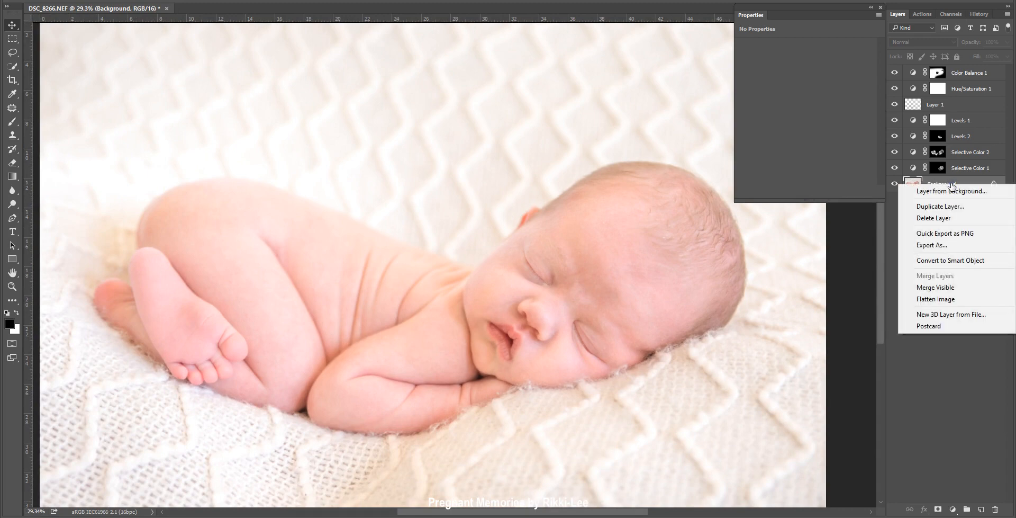
click(947, 299)
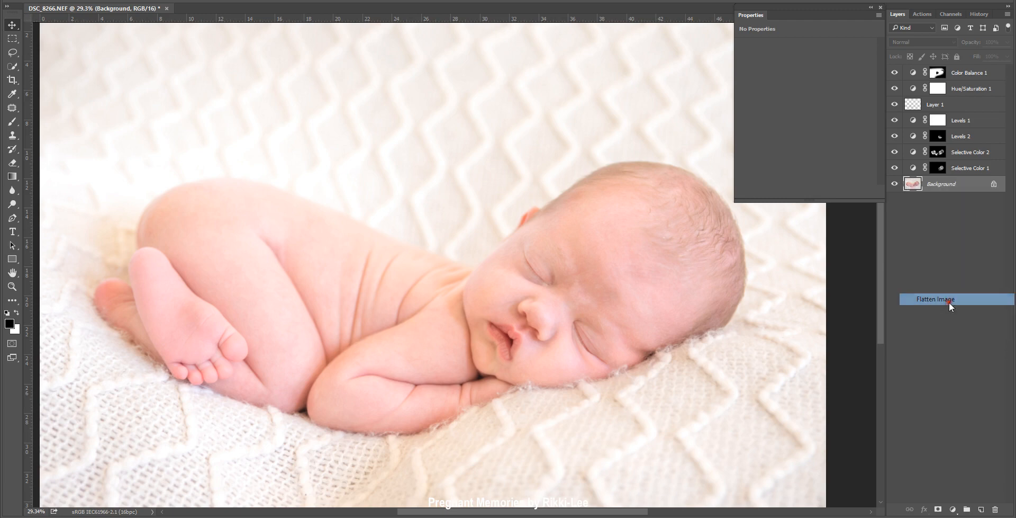
Run the Freq Sep action and select the Background copy layer inside the resulting group.
click(924, 14)
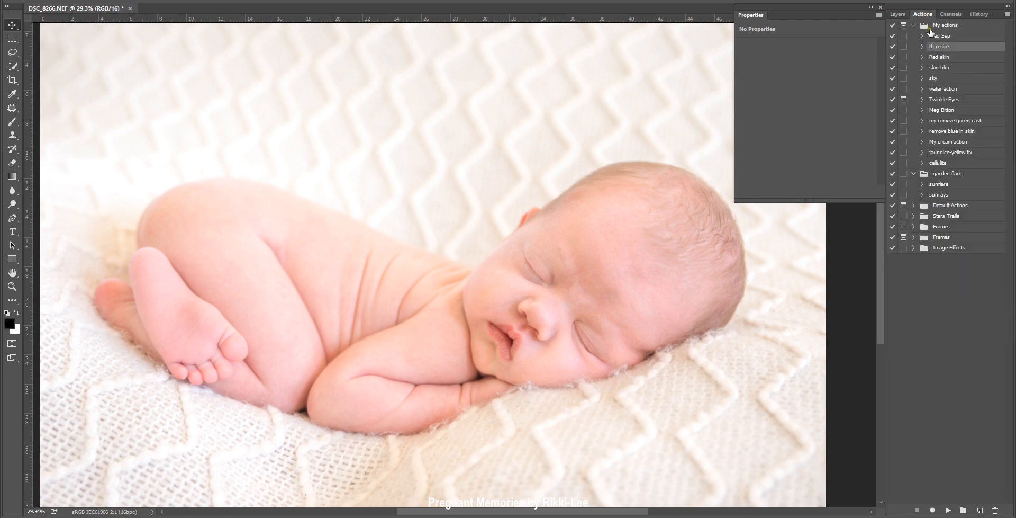
click(940, 36)
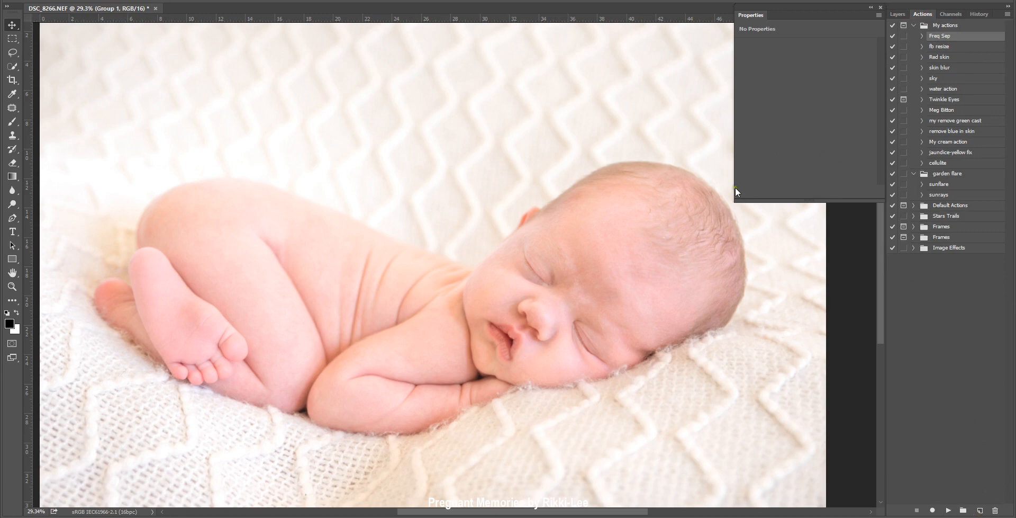
click(897, 14)
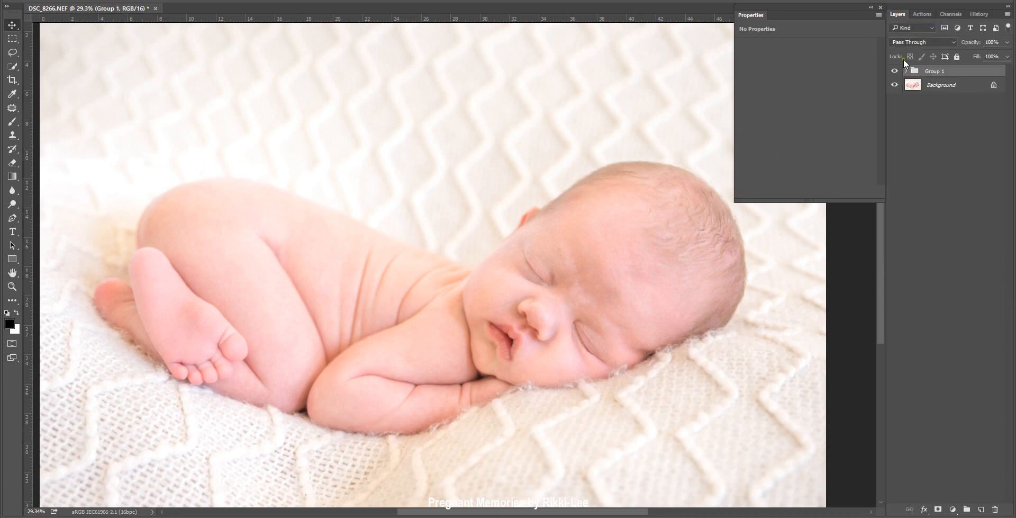
click(906, 71)
click(945, 101)
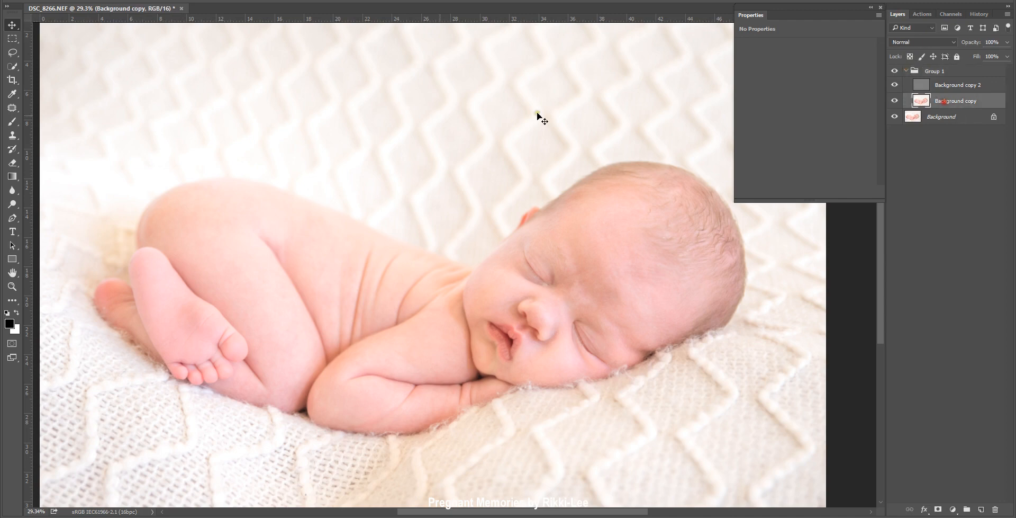
Lasso the forehead skin on the Background copy layer to smooth it, and compare the portrait with and without the frequency separation group.
click(13, 55)
scroll(672, 298, up, 5)
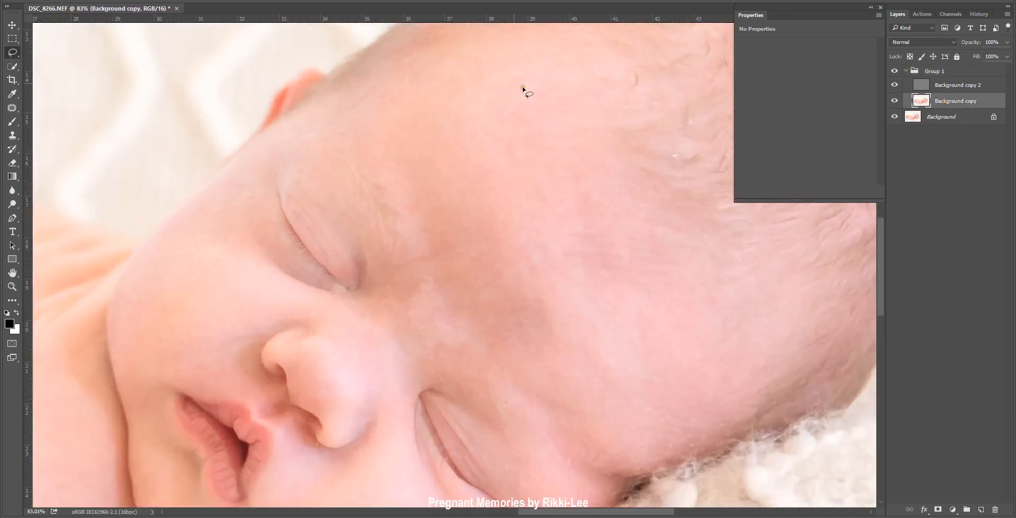
mouse_move(373, 130)
mouse_down()
mouse_move(425, 324)
mouse_move(549, 362)
mouse_move(711, 315)
mouse_move(588, 43)
mouse_move(401, 64)
mouse_up()
key(ctrl+0)
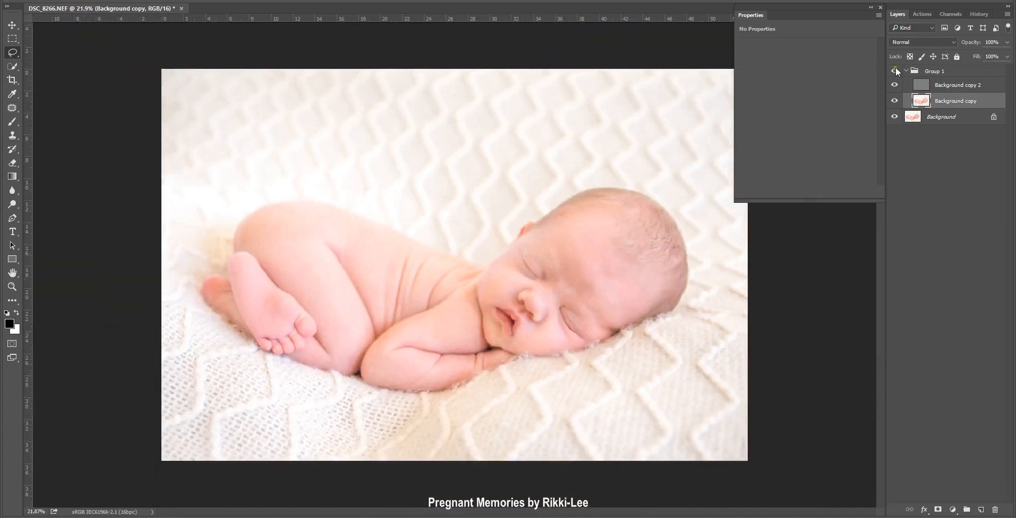
click(895, 72)
Lasso and smooth the forehead near the hairline and the skin beside the baby's upper eye.
scroll(497, 263, up, 5)
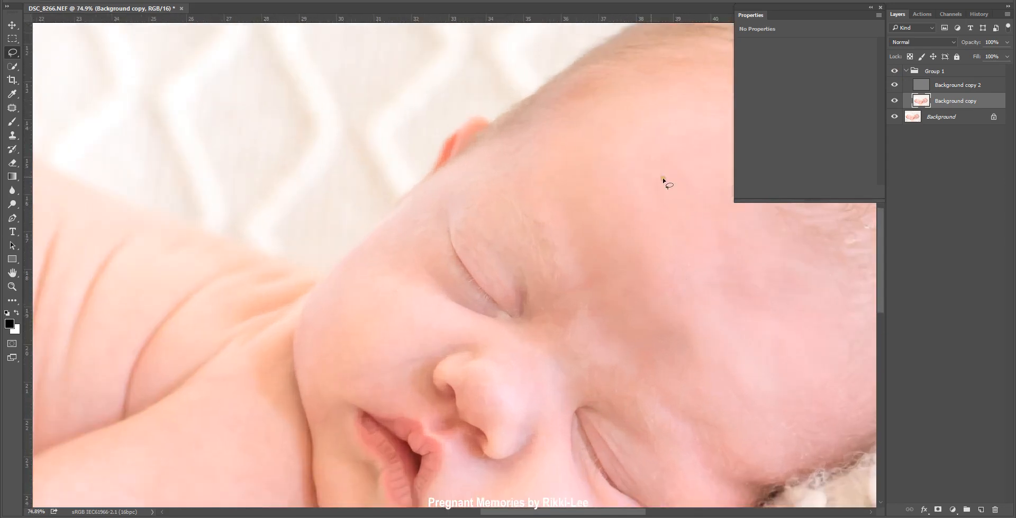
scroll(444, 324, up, 1)
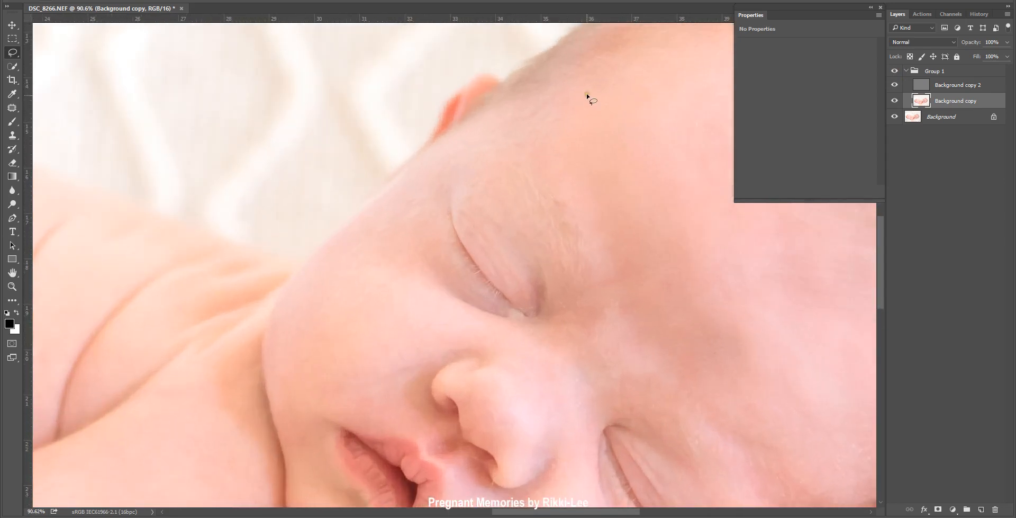
mouse_move(586, 101)
mouse_down()
mouse_move(529, 144)
mouse_move(487, 146)
mouse_move(502, 119)
mouse_move(597, 82)
mouse_up()
key(ctrl+d)
mouse_move(412, 197)
mouse_down()
mouse_move(320, 285)
mouse_move(333, 390)
mouse_move(397, 390)
mouse_move(470, 342)
mouse_move(442, 265)
mouse_move(441, 205)
mouse_move(458, 164)
mouse_move(461, 189)
mouse_up()
scroll(550, 382, down, 5)
scroll(614, 434, up, 3)
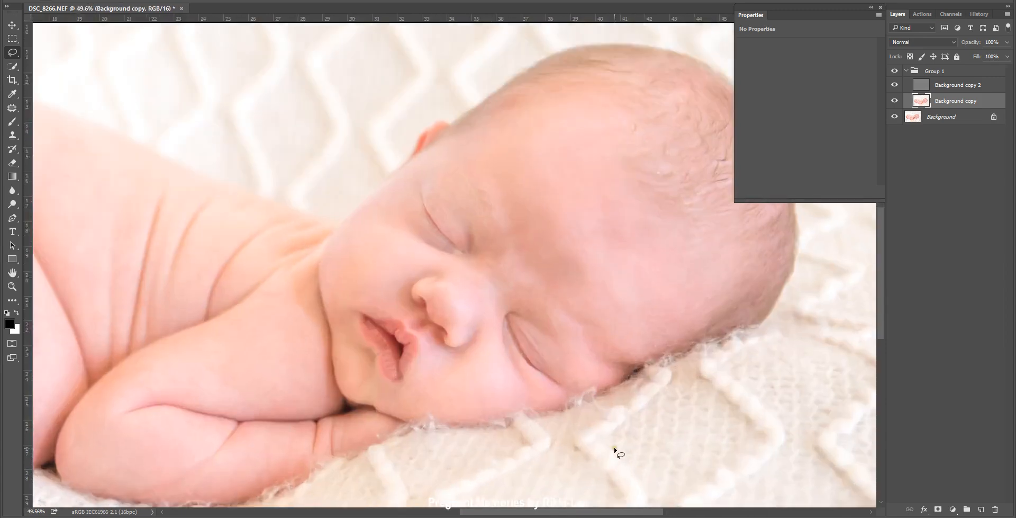
Lasso and smooth the darker skin between the baby's brows and the cheek below the lower eye.
scroll(569, 422, up, 3)
mouse_move(462, 65)
mouse_down()
mouse_move(408, 126)
mouse_move(463, 199)
mouse_move(548, 106)
mouse_up()
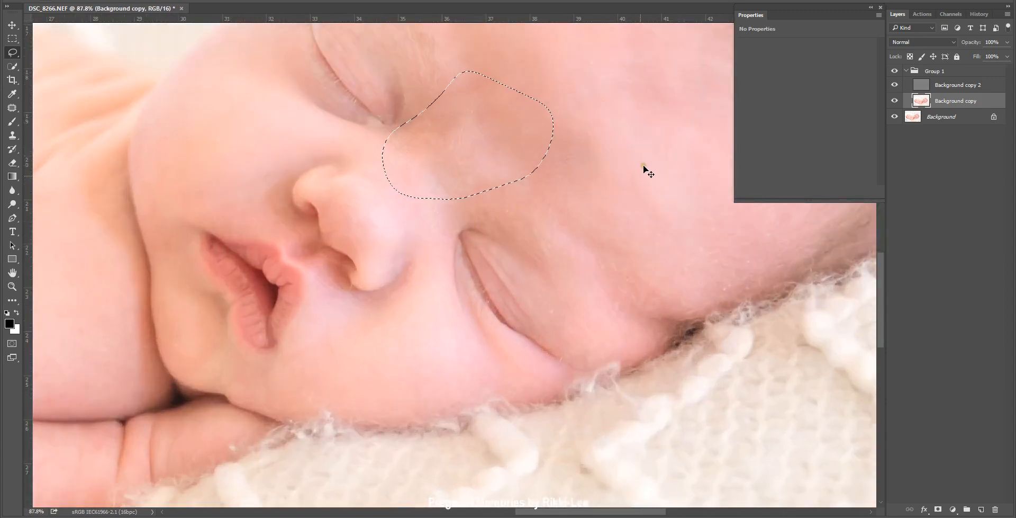
key(ctrl+d)
mouse_move(525, 361)
mouse_down()
mouse_move(465, 316)
mouse_move(374, 317)
mouse_move(277, 373)
mouse_move(404, 412)
mouse_move(517, 385)
mouse_up()
scroll(367, 277, down, 4)
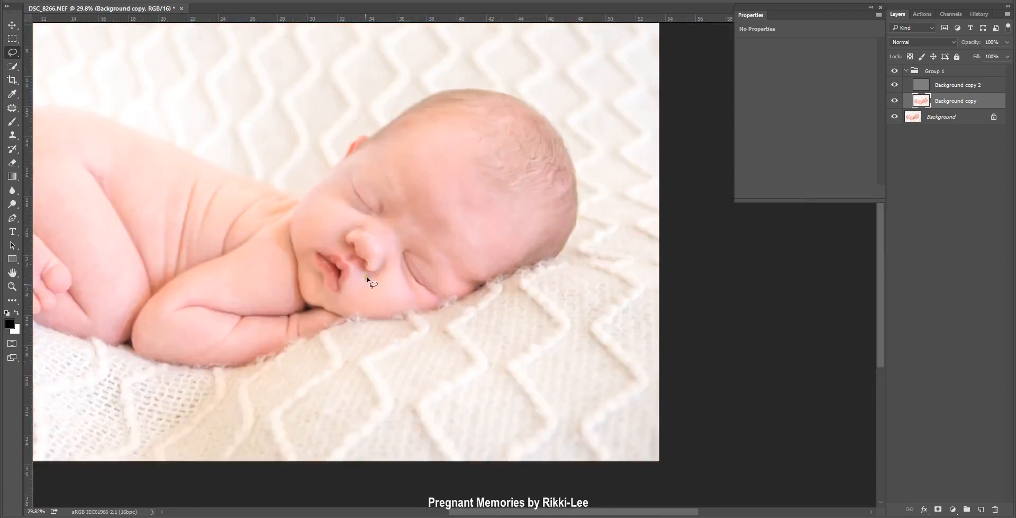
scroll(428, 243, down, 3)
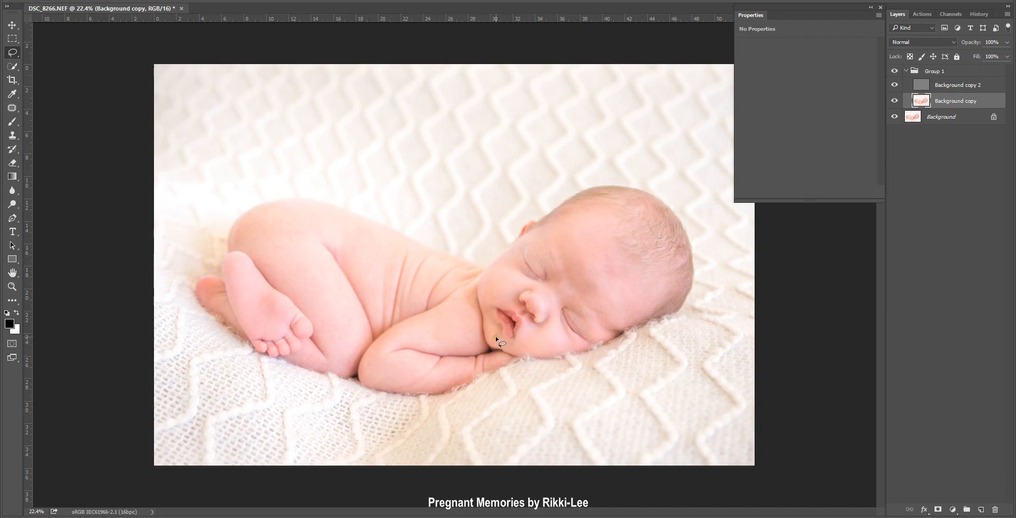
scroll(504, 340, up, 4)
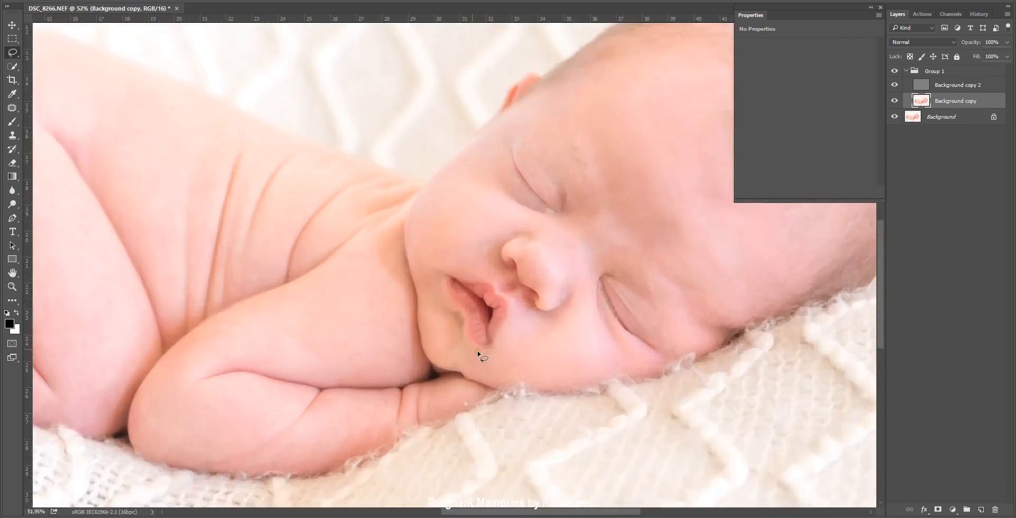
Add a new empty layer group above Group 1.
click(966, 75)
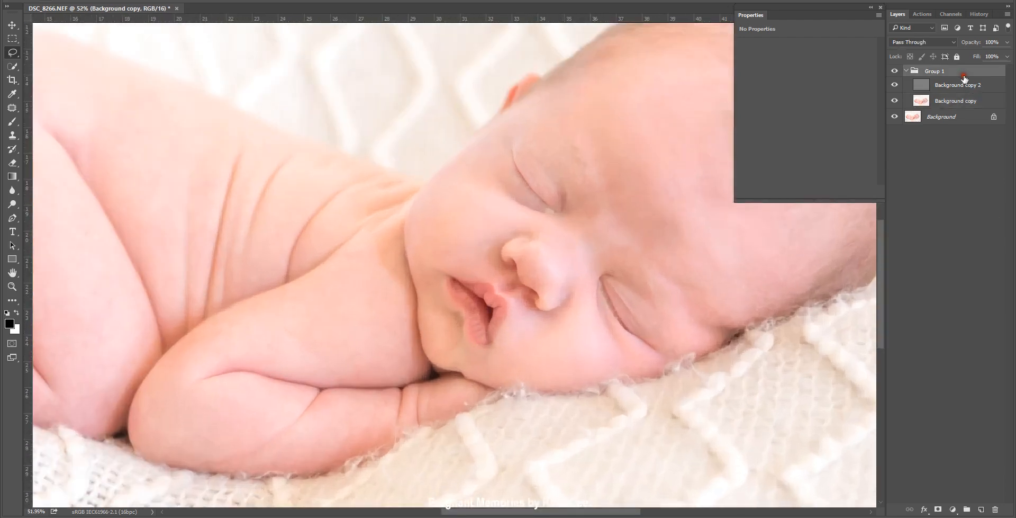
click(967, 509)
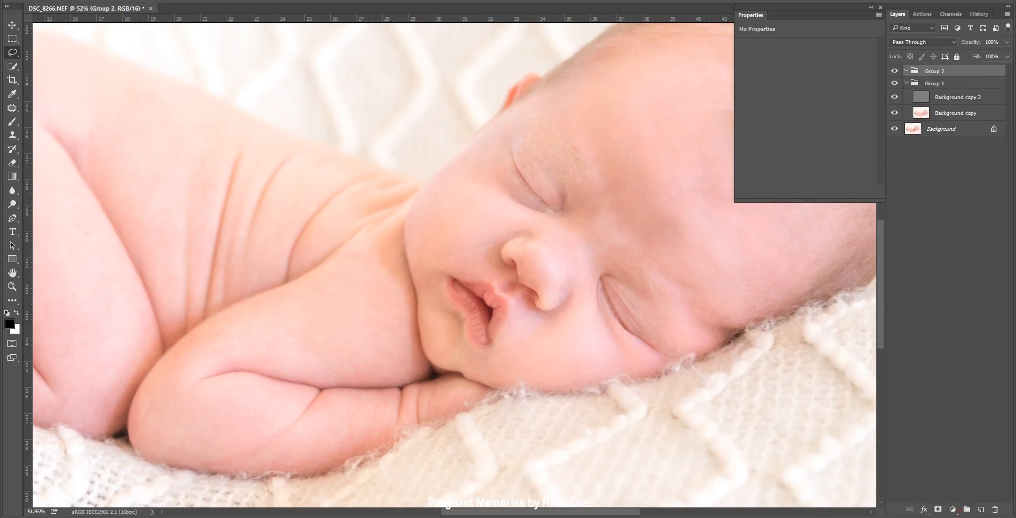
click(953, 509)
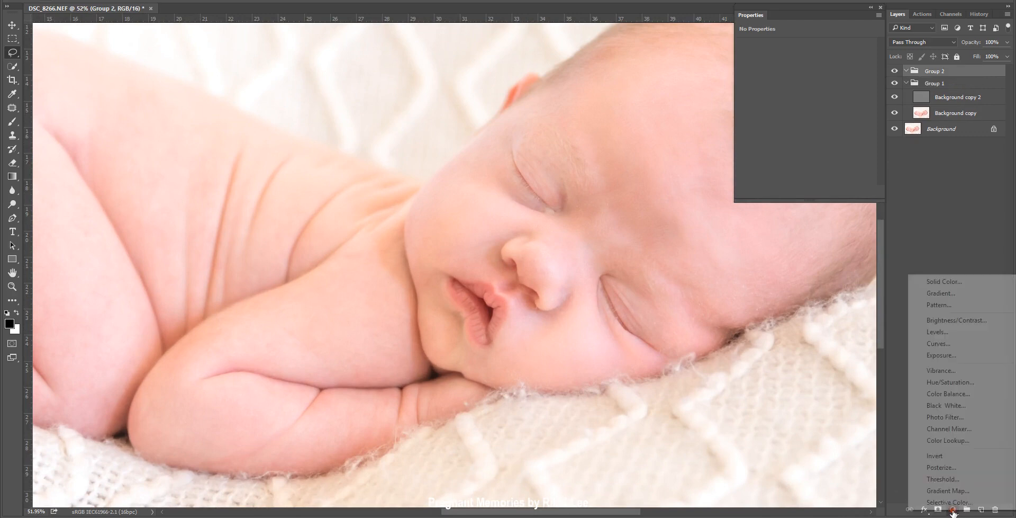
click(968, 333)
drag(952, 87, 995, 509)
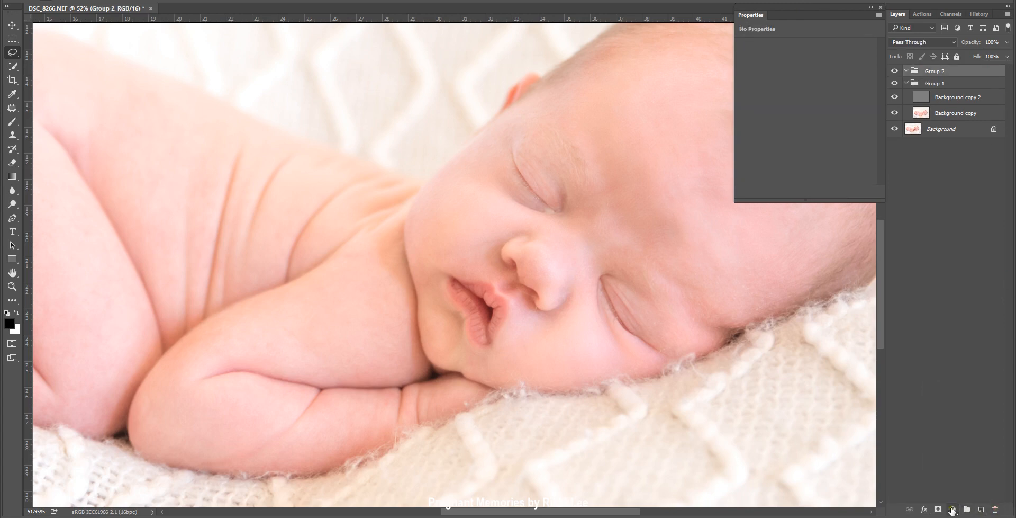
Add a Color Balance adjustment layer and set its midtones Cyan/Red value to +33.
click(952, 509)
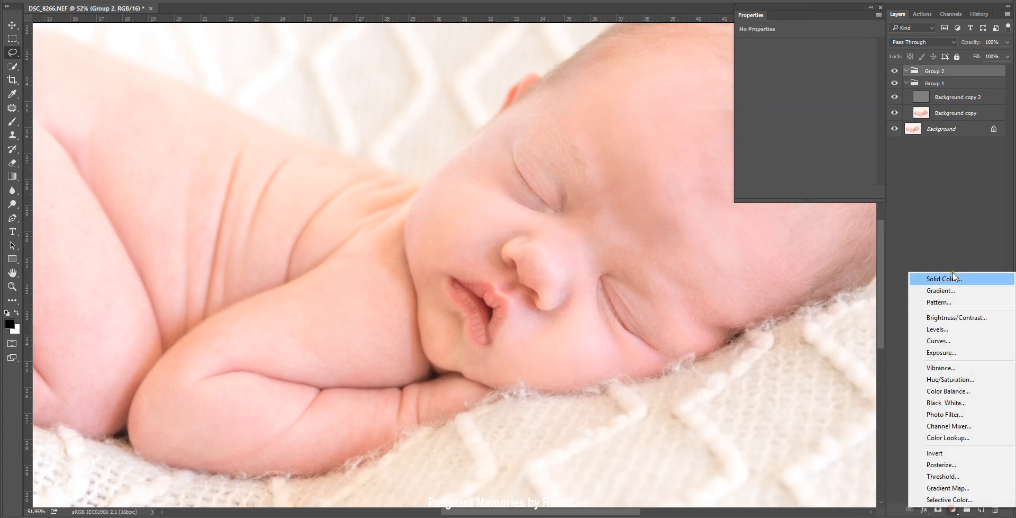
click(960, 388)
click(793, 68)
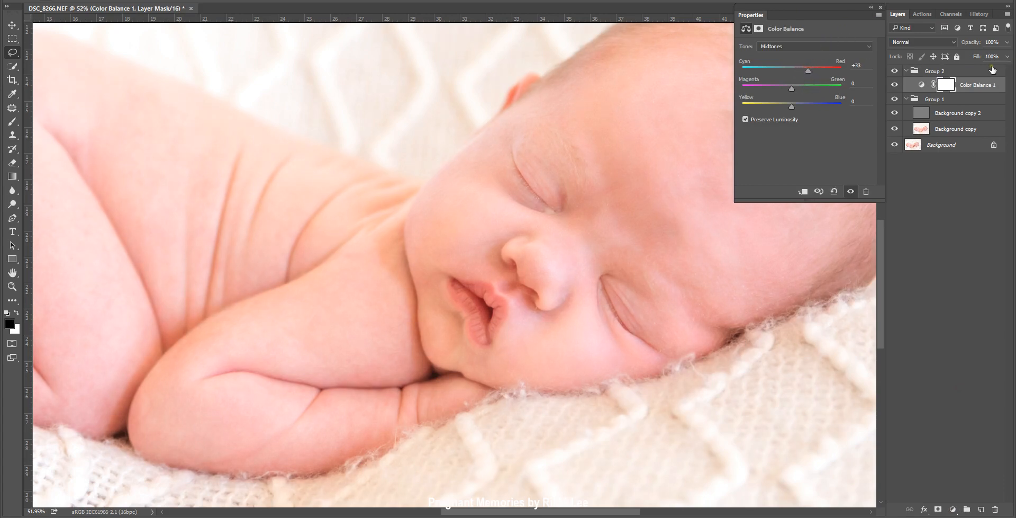
Move the Color Balance layer out of Group 2 to the top of the stack and invert its mask to black.
click(946, 86)
drag(987, 87, 982, 66)
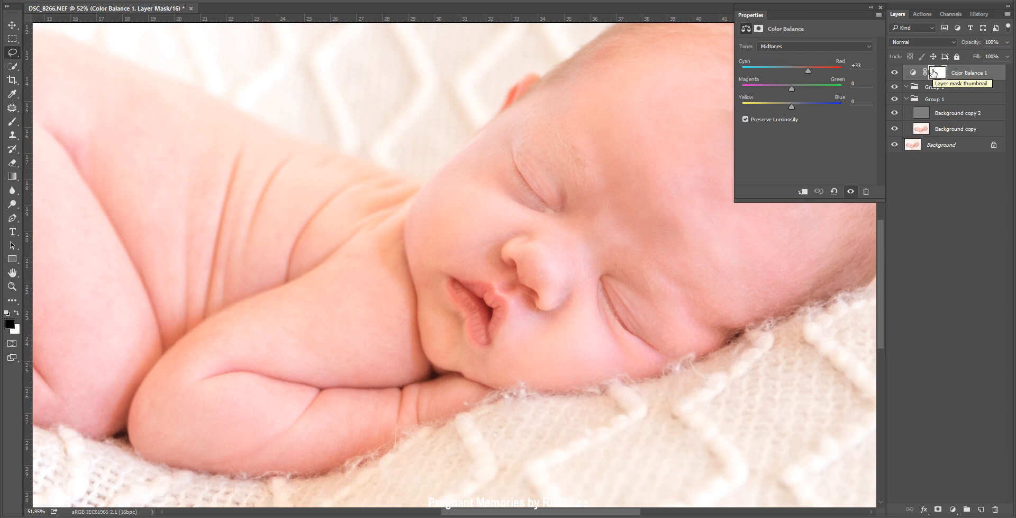
key(ctrl+i)
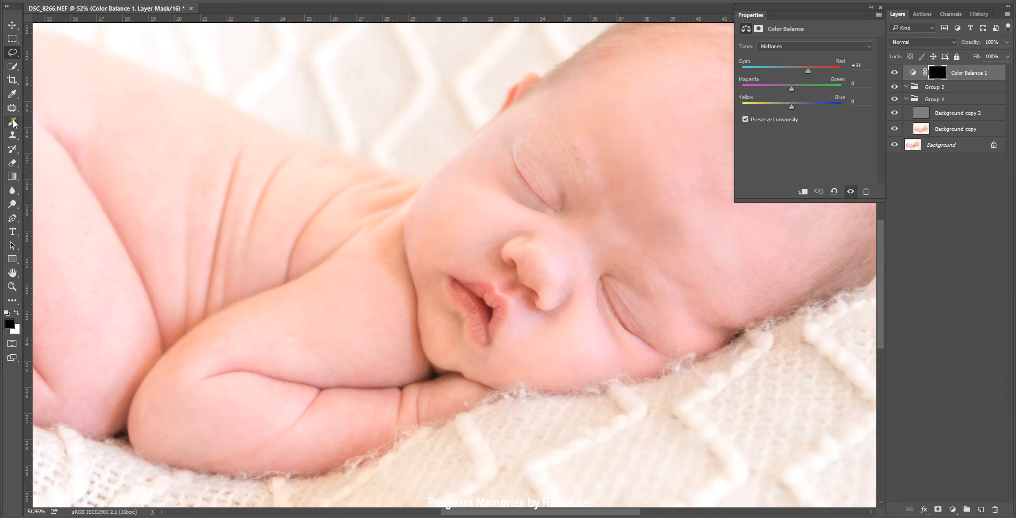
Paint the Color Balance 1 mask over the cheek, arm and face skin with a smaller white brush at low opacity.
click(13, 123)
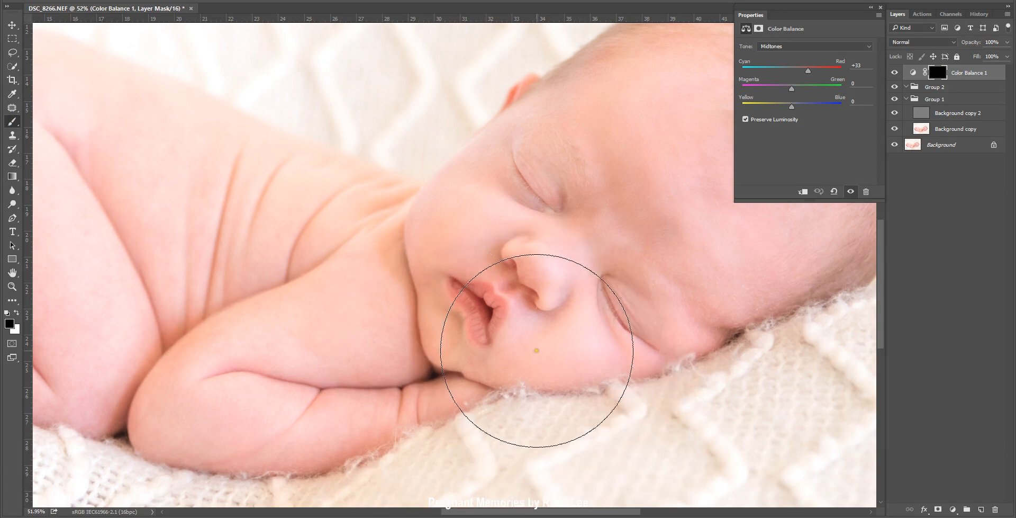
key(bracketleft)
key(bracketleft)
key(bracketleft)
key(bracketleft)
key(bracketleft)
key(bracketleft)
key(x)
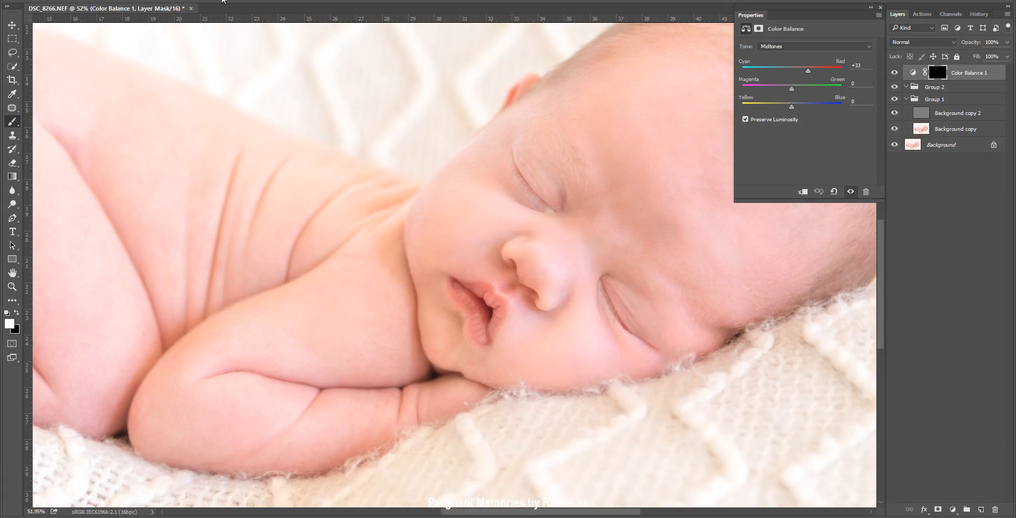
click(230, 0)
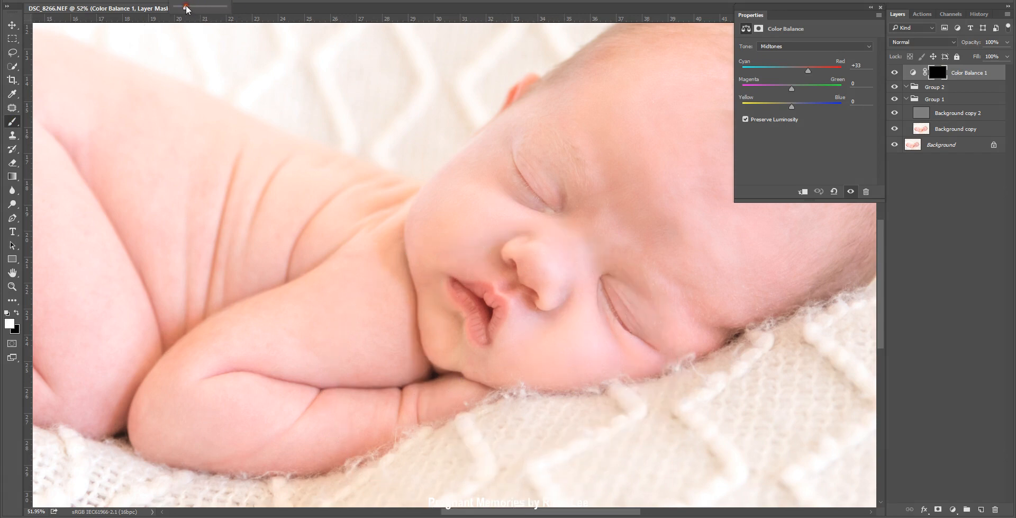
drag(186, 8, 191, 8)
click(9, 328)
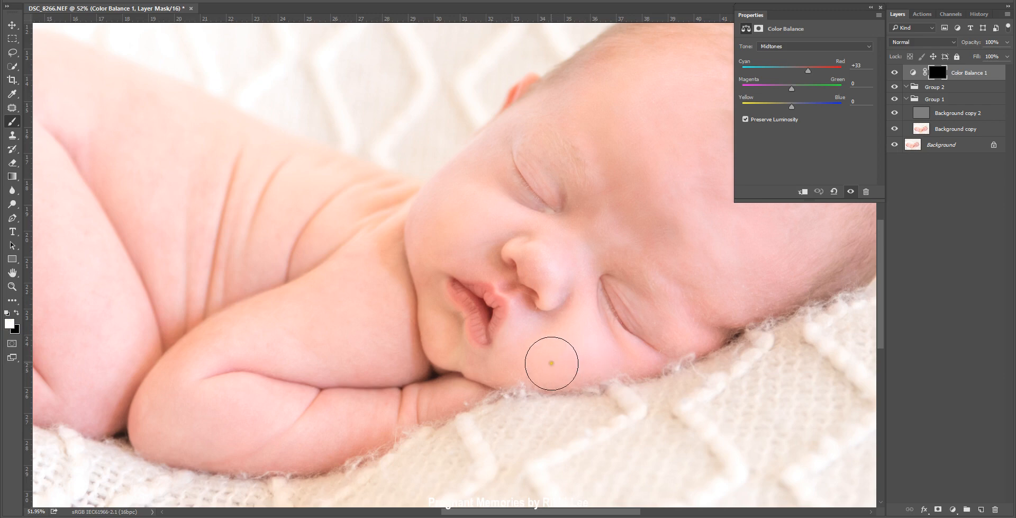
mouse_move(579, 323)
mouse_down()
mouse_move(556, 337)
mouse_move(448, 356)
mouse_move(442, 322)
mouse_move(481, 363)
mouse_up()
mouse_move(250, 313)
mouse_down()
mouse_move(225, 344)
mouse_move(379, 198)
mouse_move(327, 179)
mouse_move(380, 190)
mouse_move(334, 187)
mouse_move(290, 213)
mouse_move(356, 215)
mouse_up()
mouse_move(464, 371)
mouse_down()
mouse_move(435, 326)
mouse_move(567, 357)
mouse_move(584, 326)
mouse_move(568, 293)
mouse_move(510, 364)
mouse_move(441, 353)
mouse_move(447, 257)
mouse_move(461, 220)
mouse_up()
Compare the whole portrait with the Color Balance 1 layer hidden and shown.
key(ctrl+0)
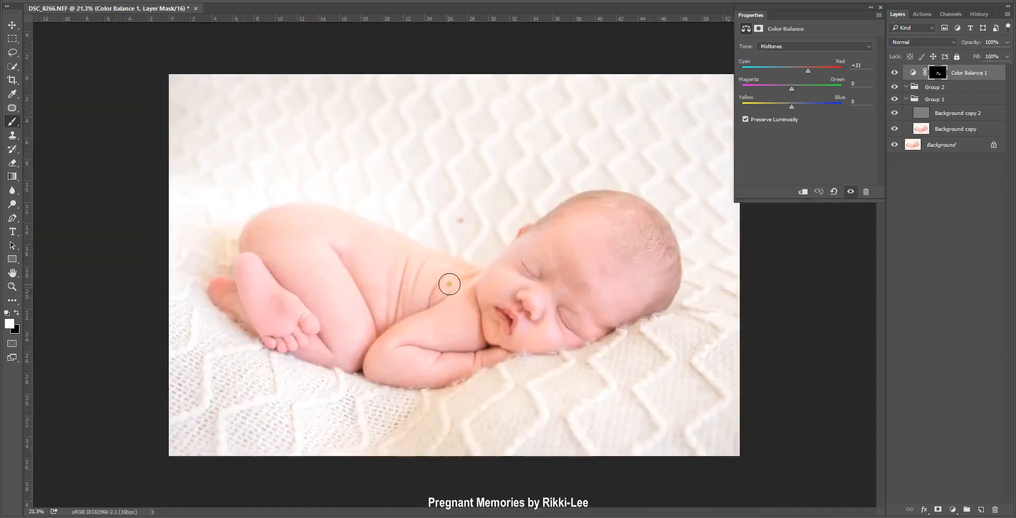
click(894, 73)
click(894, 74)
Lasso and blur the thigh skin on the Background copy layer, and delete the empty Group 2.
scroll(523, 368, up, 1)
scroll(523, 368, up, 1)
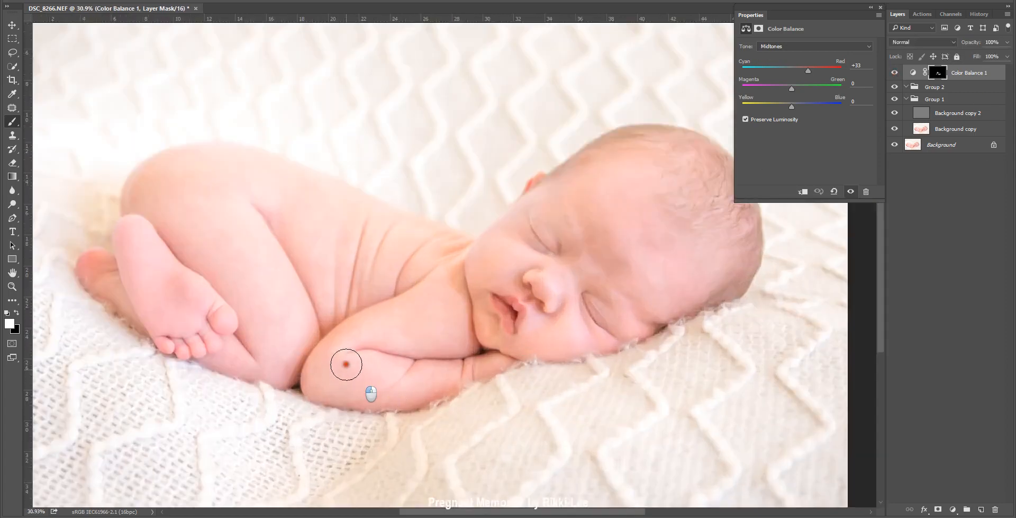
click(946, 127)
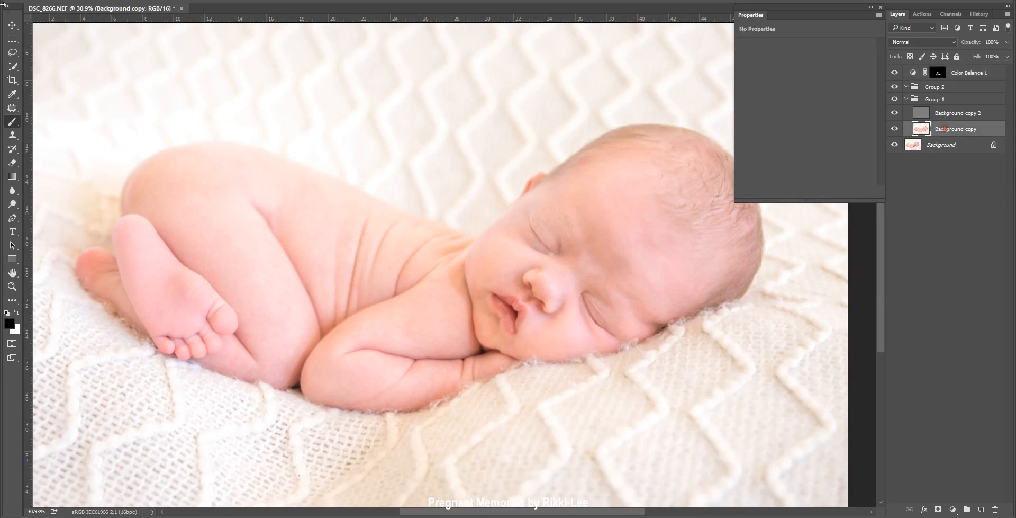
key(l)
scroll(279, 299, up, 1)
scroll(279, 300, up, 1)
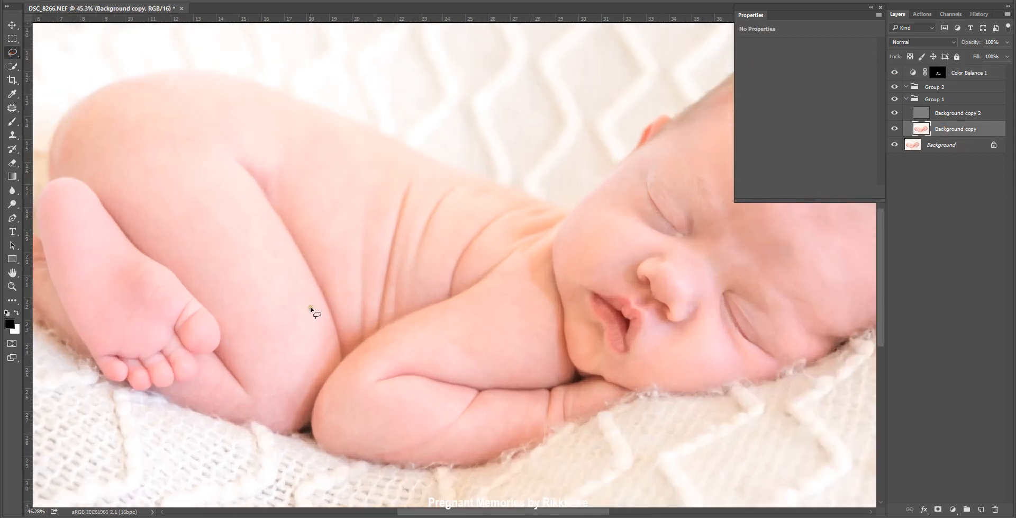
mouse_move(310, 306)
mouse_down()
mouse_move(218, 138)
mouse_move(168, 109)
mouse_move(111, 109)
mouse_move(88, 166)
mouse_move(259, 359)
mouse_move(305, 344)
mouse_up()
key(ctrl+d)
drag(936, 89, 996, 507)
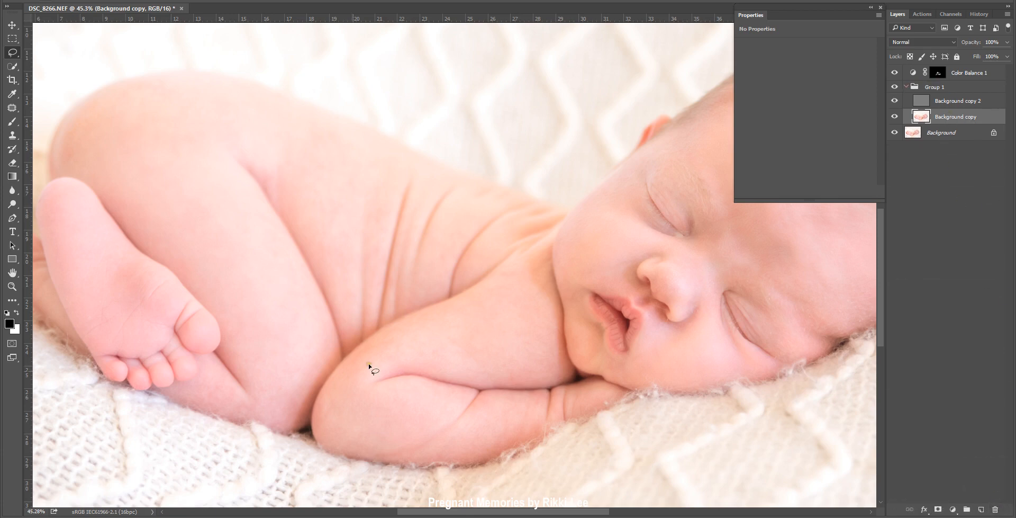
Lasso and blur the skin on the baby's side beside the thigh crease and on the upper hip.
mouse_move(257, 154)
mouse_down()
mouse_move(351, 289)
mouse_move(376, 177)
mouse_move(355, 139)
mouse_move(272, 113)
mouse_up()
scroll(281, 104, up, 5)
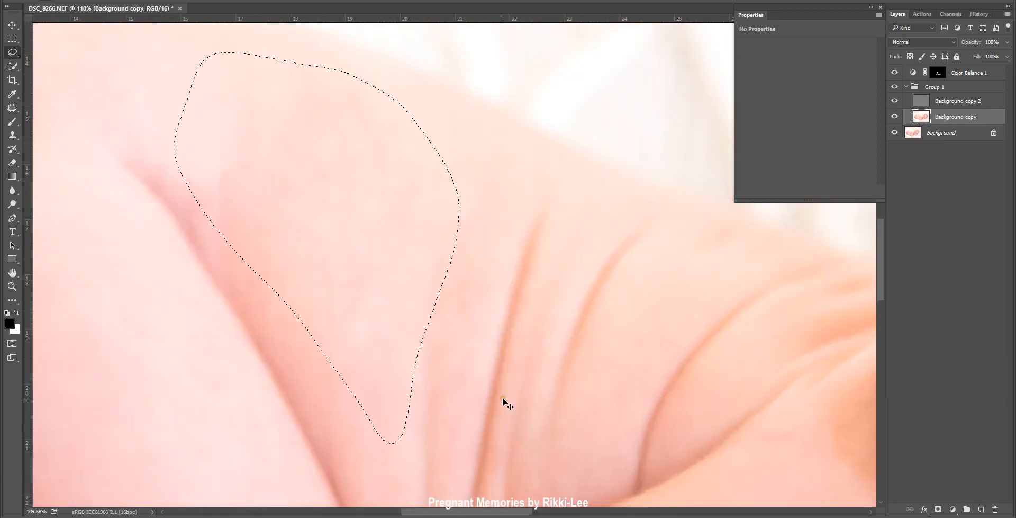
key(ctrl+d)
scroll(484, 396, down, 5)
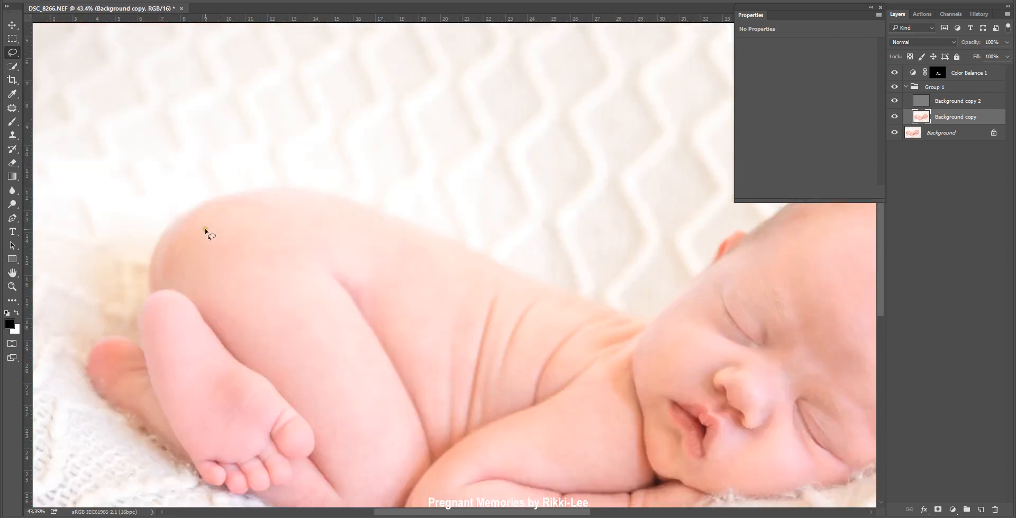
mouse_move(206, 229)
mouse_down()
mouse_move(174, 246)
mouse_move(211, 299)
mouse_move(256, 327)
mouse_move(306, 288)
mouse_move(297, 223)
mouse_move(246, 207)
mouse_up()
key(ctrl+d)
scroll(429, 405, down, 4)
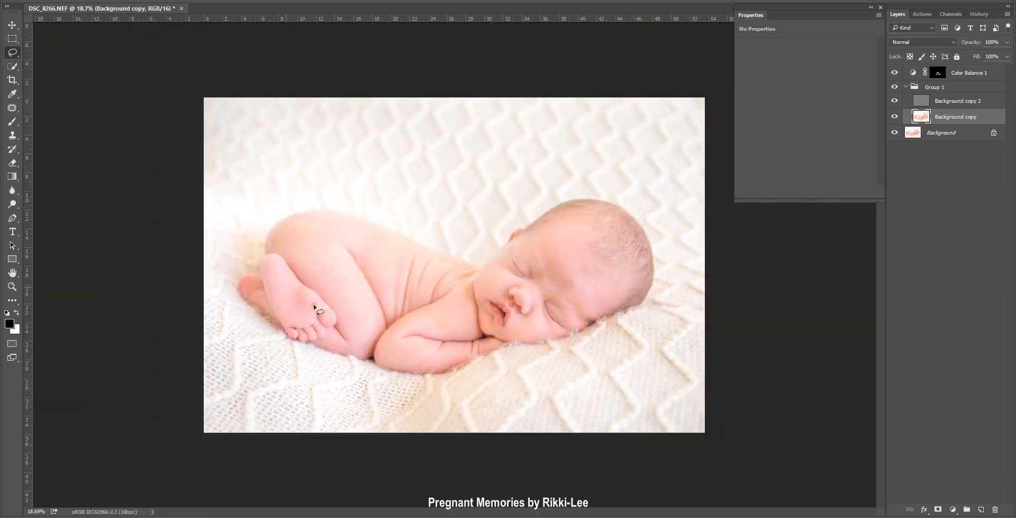
Lasso and blur the lower leg beside the toes and the upper arm on the Background copy layer.
scroll(312, 325, up, 3)
mouse_move(278, 369)
mouse_down()
mouse_move(257, 392)
mouse_move(317, 404)
mouse_move(351, 373)
mouse_move(306, 389)
mouse_move(277, 369)
mouse_up()
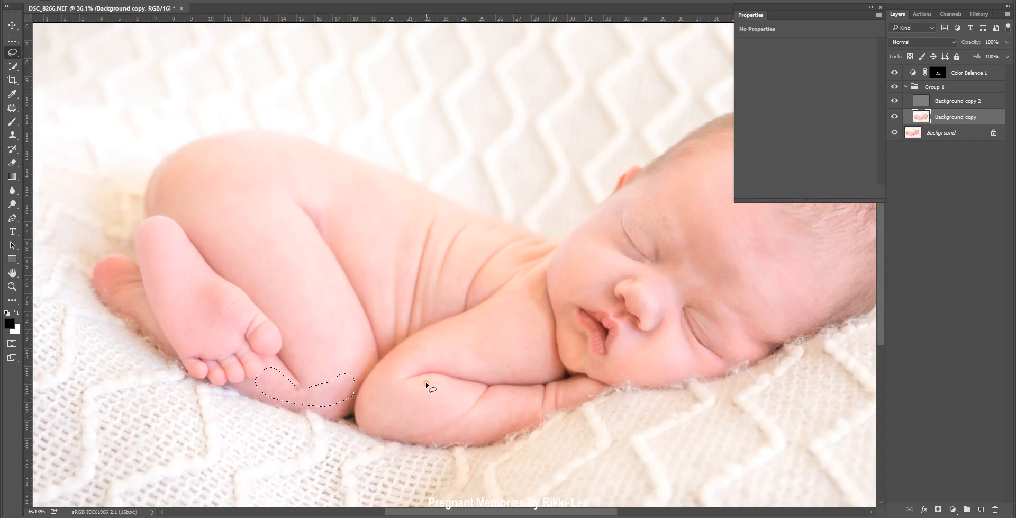
key(ctrl+d)
mouse_move(530, 299)
mouse_down()
mouse_move(547, 360)
mouse_move(523, 369)
mouse_move(480, 356)
mouse_move(511, 304)
mouse_up()
key(ctrl+d)
key(ctrl+minus)
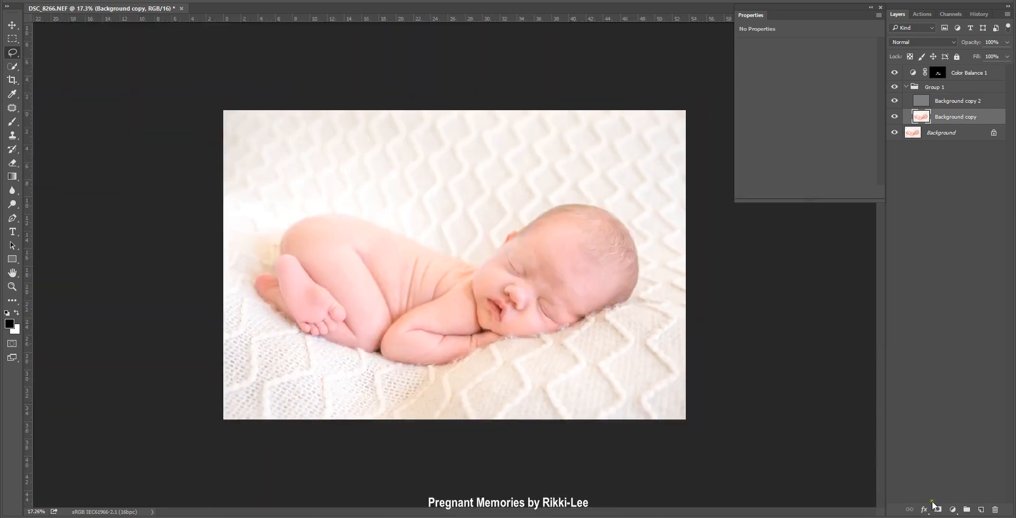
Add a second Color Balance adjustment layer with midtones Cyan/Red at +23 and Yellow/Blue at -34.
click(953, 510)
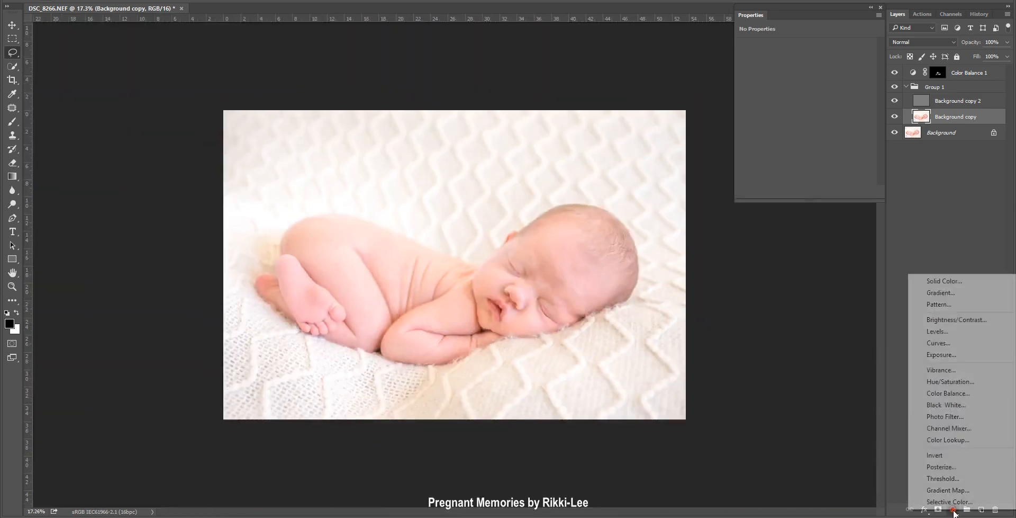
click(960, 394)
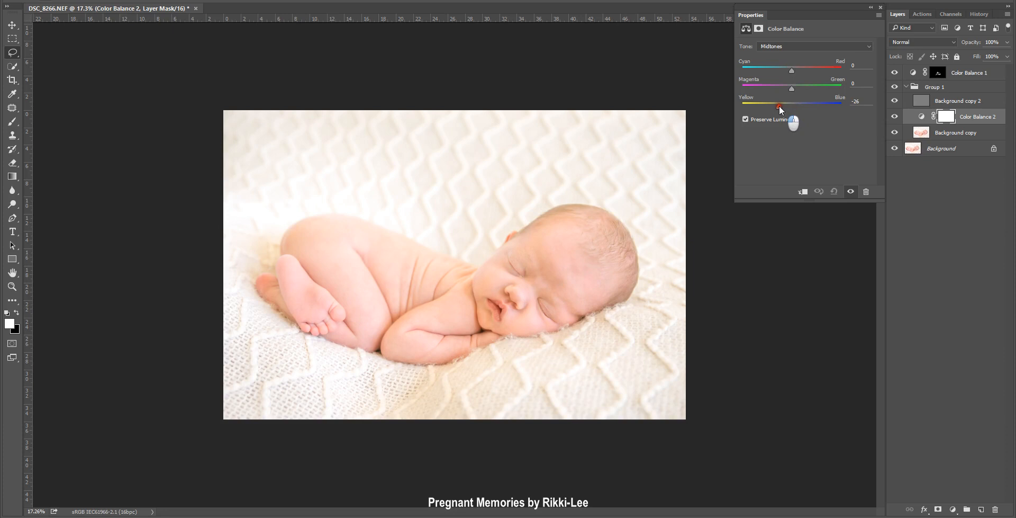
drag(779, 106, 779, 106)
drag(804, 70, 804, 70)
Move the Color Balance 2 layer above Group 1 and invert its mask to black.
drag(951, 126, 977, 77)
click(932, 91)
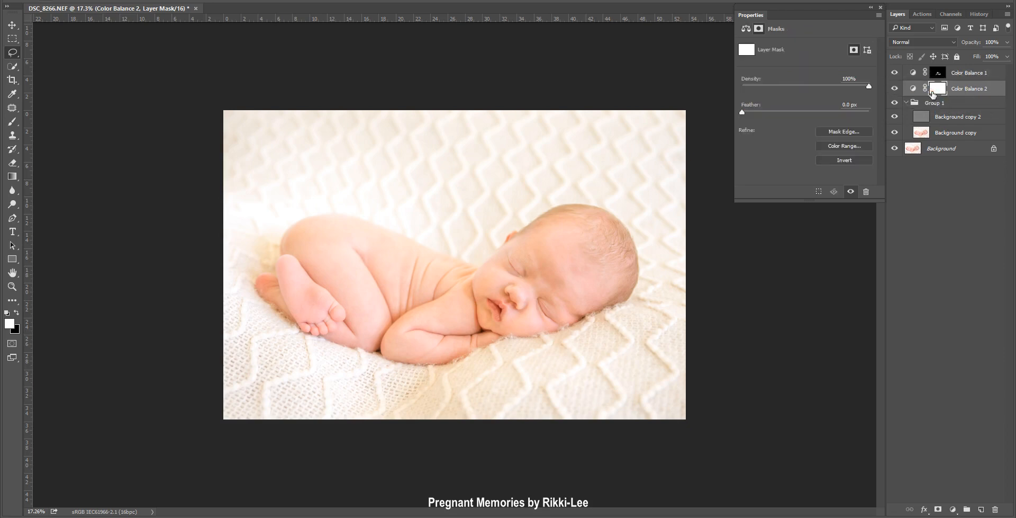
key(ctrl+i)
Paint white on the Color Balance 2 mask over both feet and the lower leg near the toes.
key(b)
scroll(356, 302, up, 2)
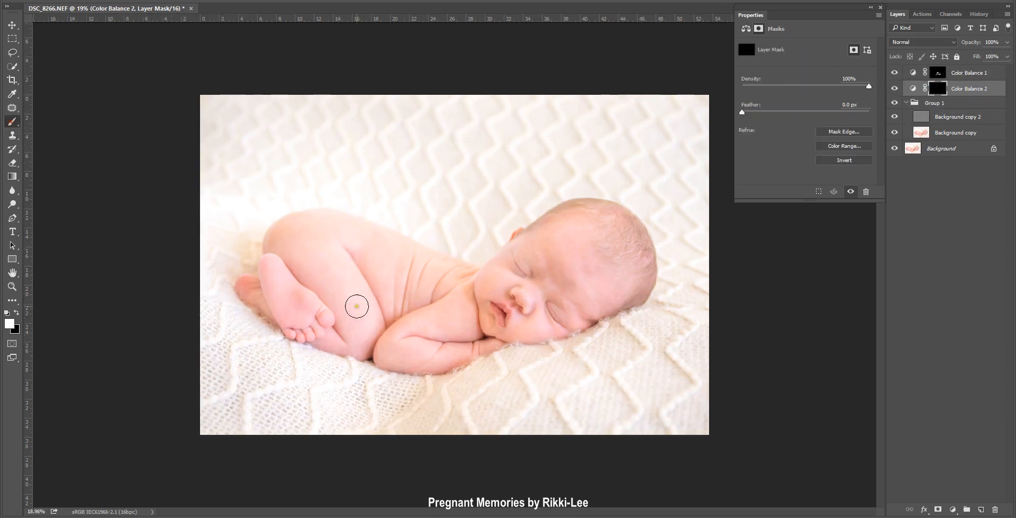
scroll(189, 304, up, 1)
mouse_move(196, 256)
mouse_down()
mouse_move(205, 295)
mouse_move(263, 364)
mouse_move(245, 318)
mouse_up()
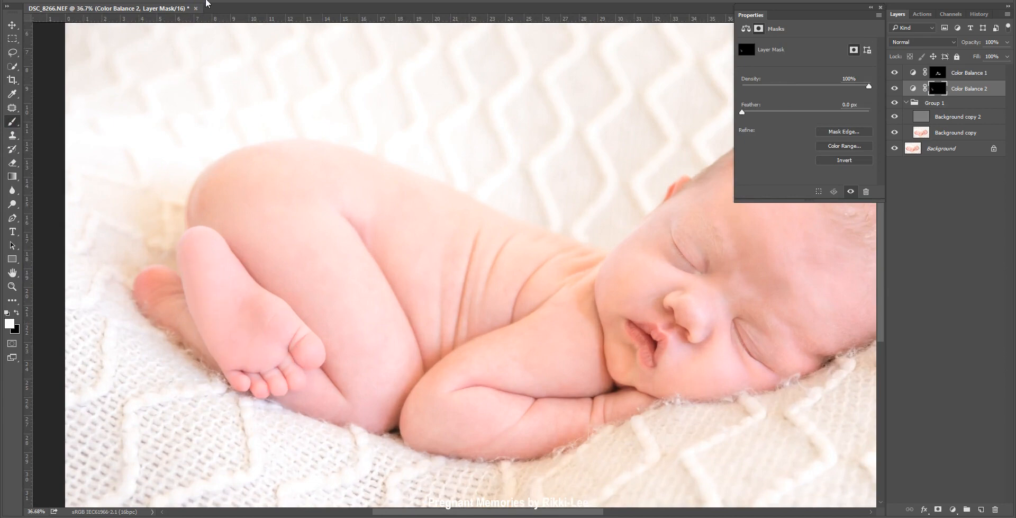
drag(161, 284, 161, 297)
mouse_move(312, 401)
mouse_down()
mouse_move(365, 406)
mouse_move(307, 396)
mouse_up()
Try painting the Color Balance 2 mask across the foot, leg and arm at a much higher brush opacity.
click(224, 0)
drag(226, 7, 249, 8)
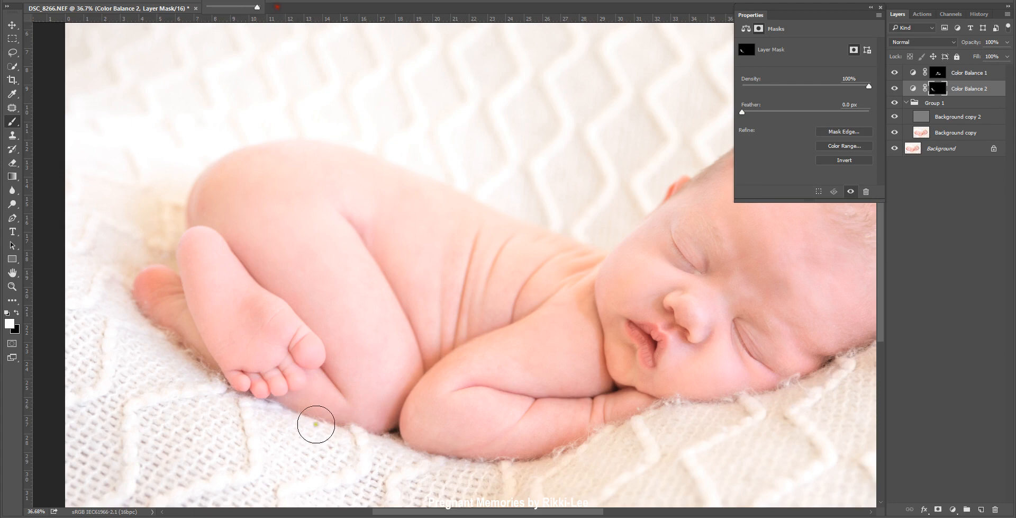
click(212, 274)
mouse_move(213, 274)
mouse_down()
mouse_move(363, 399)
mouse_move(200, 254)
mouse_move(295, 336)
mouse_move(256, 252)
mouse_move(327, 384)
mouse_move(381, 408)
mouse_move(567, 400)
mouse_move(467, 414)
mouse_up()
scroll(474, 413, down, 5)
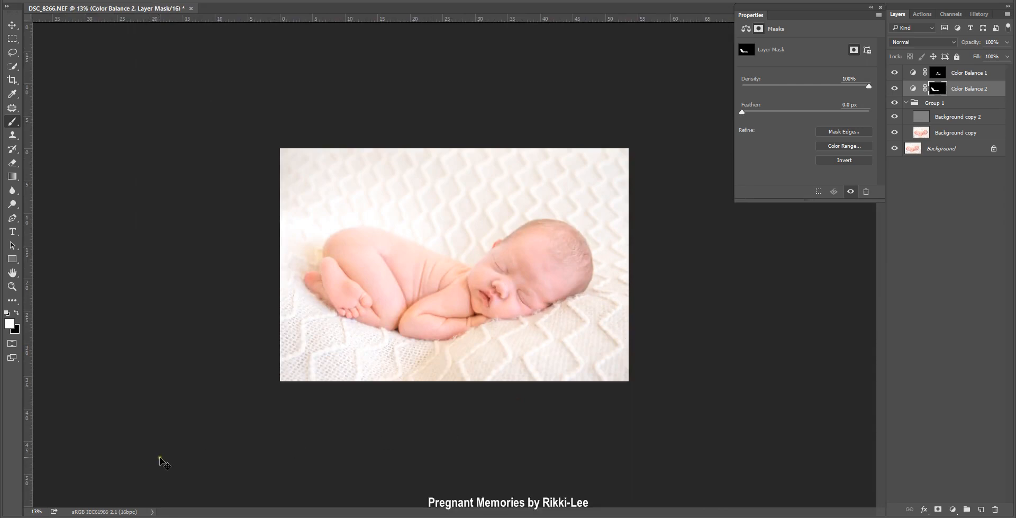
Lower the brush opacity and paint the Color Balance 2 mask over the toes, thigh and forearm.
scroll(220, 387, up, 4)
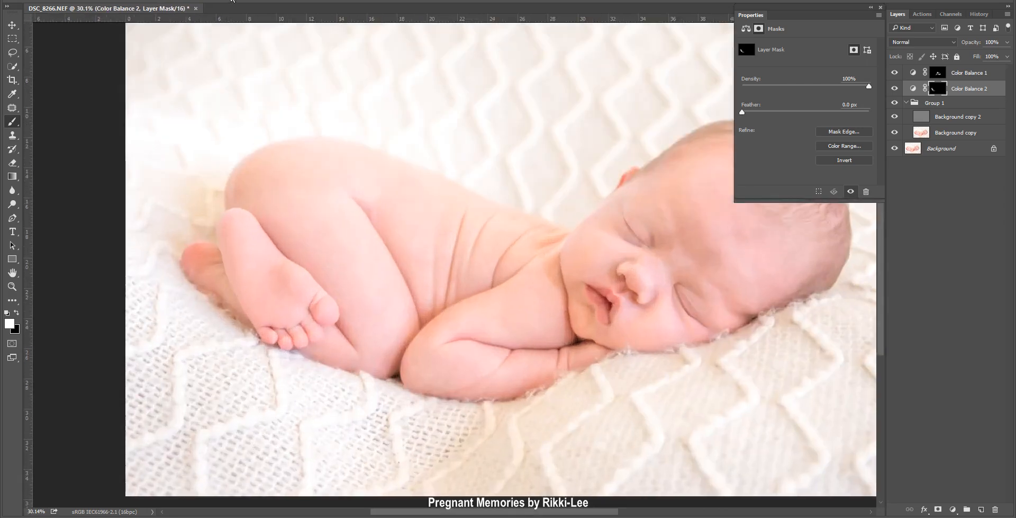
click(226, 1)
click(204, 9)
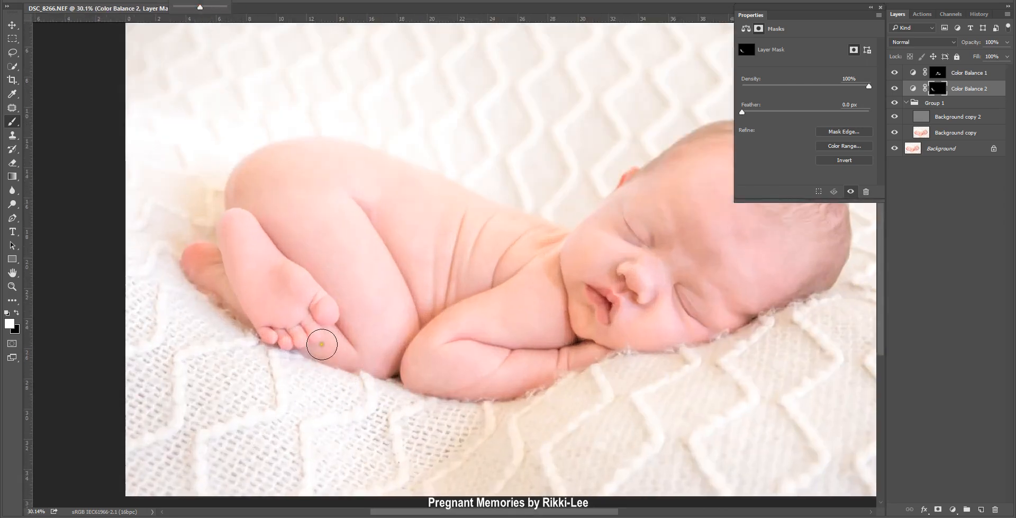
click(324, 309)
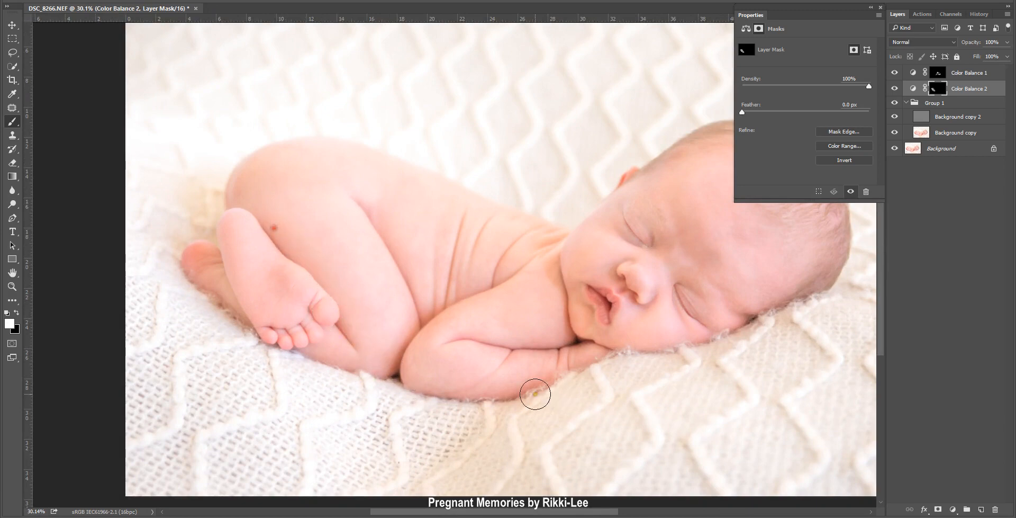
mouse_move(440, 387)
mouse_down()
mouse_move(540, 350)
mouse_move(497, 345)
mouse_up()
scroll(256, 420, down, 4)
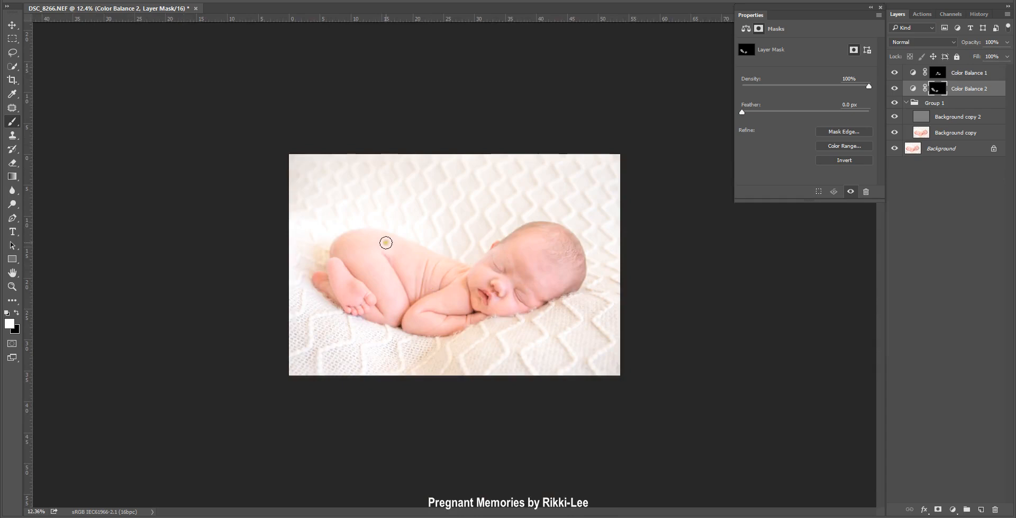
scroll(386, 240, up, 4)
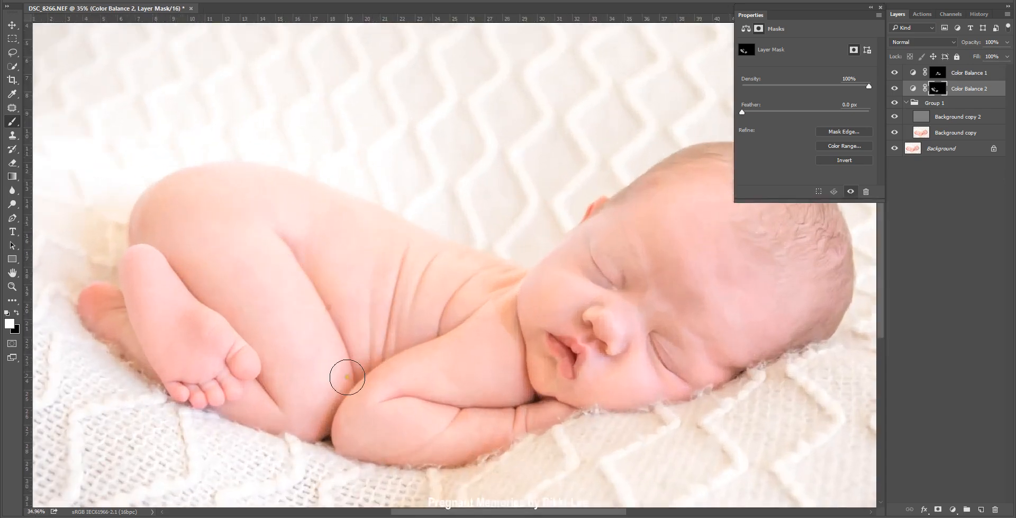
key(x)
scroll(582, 312, down, 4)
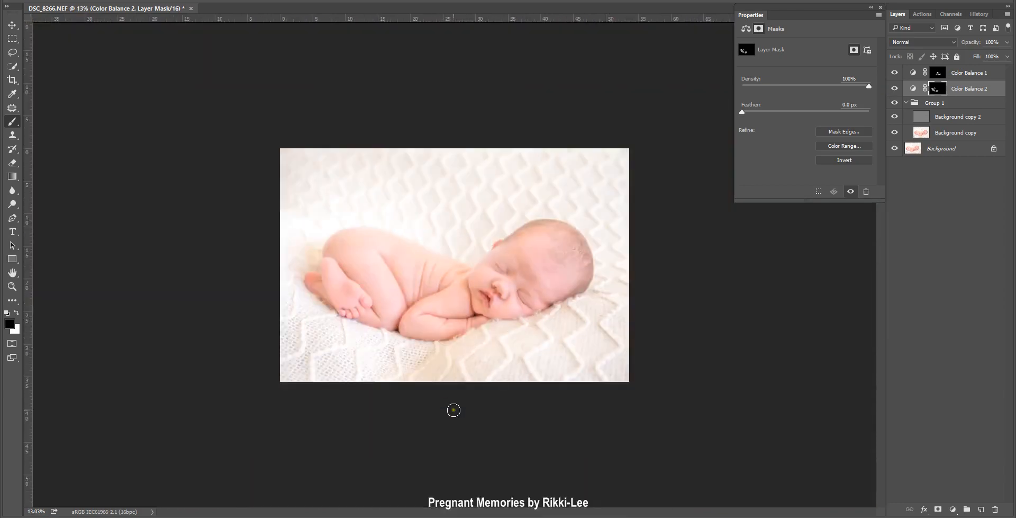
scroll(414, 405, up, 1)
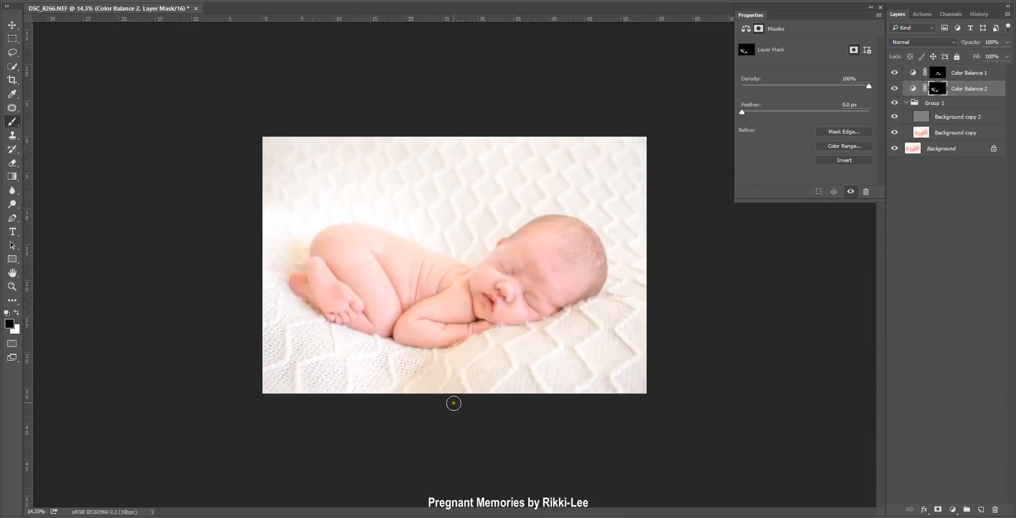
Collapse Group 1 and select the Background layer.
click(11, 22)
click(907, 104)
scroll(547, 402, up, 3)
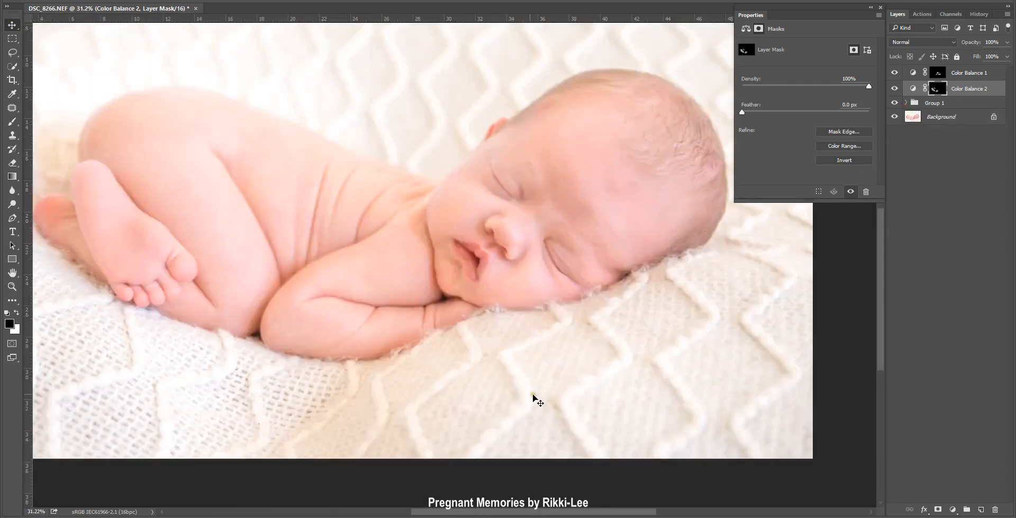
scroll(431, 199, down, 2)
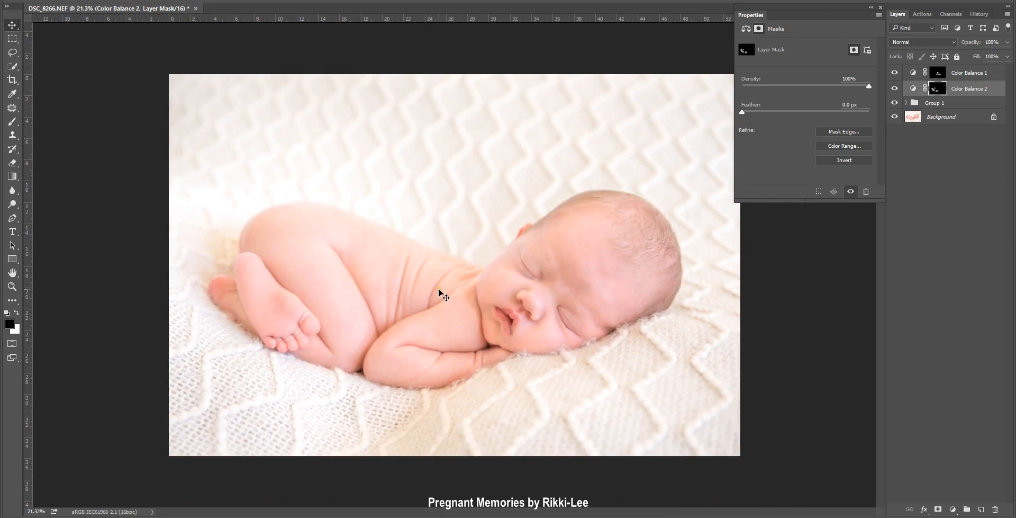
click(975, 122)
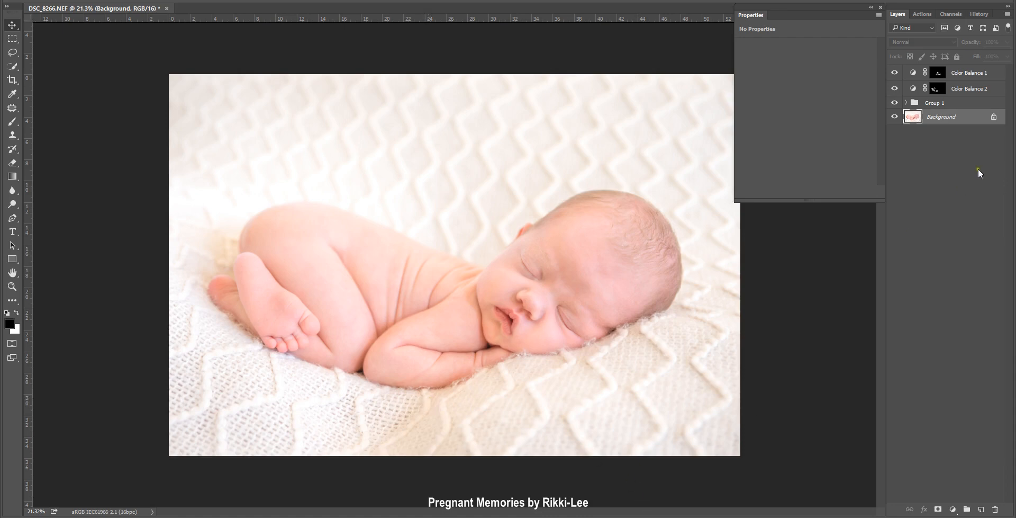
Compare the original DSC_8266.NEF snapshot with the retouched portrait, and return to the latest history state.
click(979, 15)
drag(1011, 203, 1011, 68)
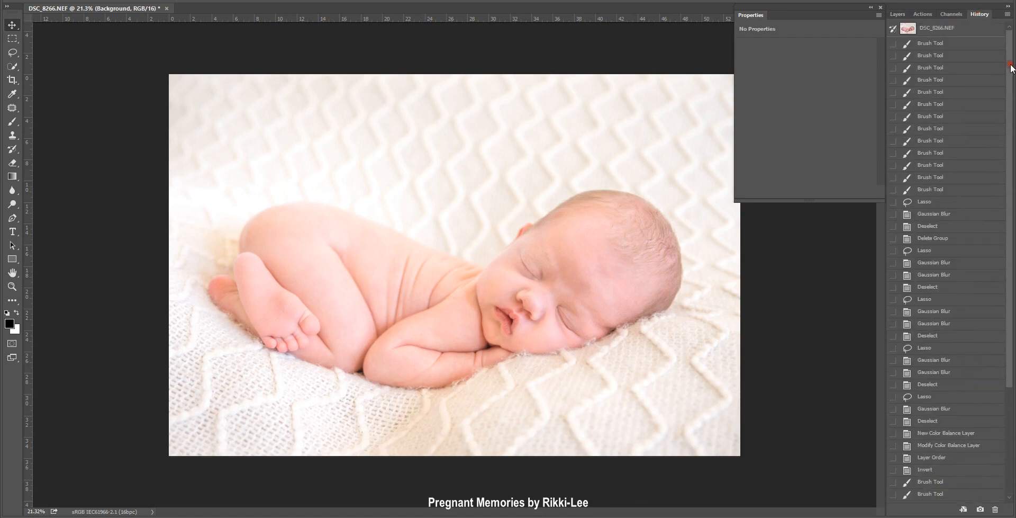
click(982, 28)
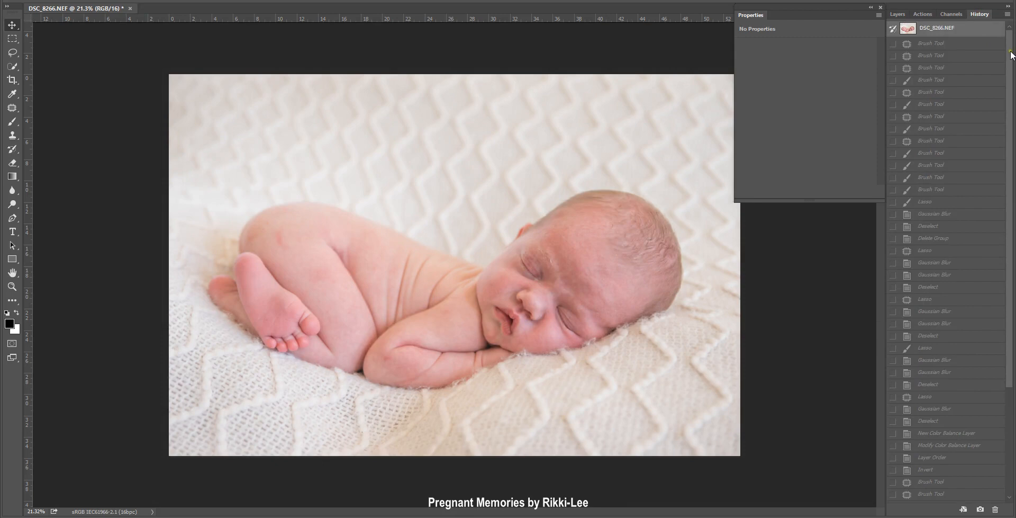
drag(1011, 53, 1015, 263)
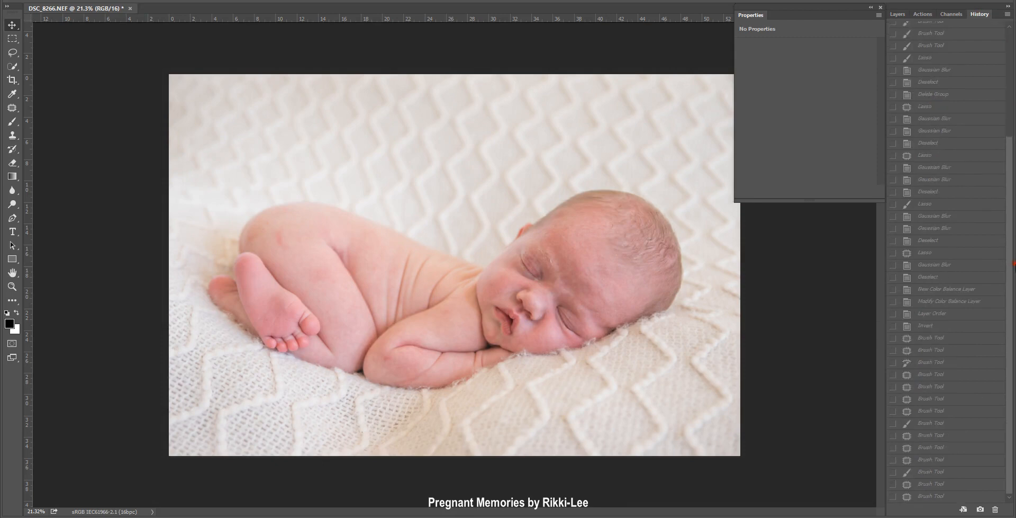
click(931, 498)
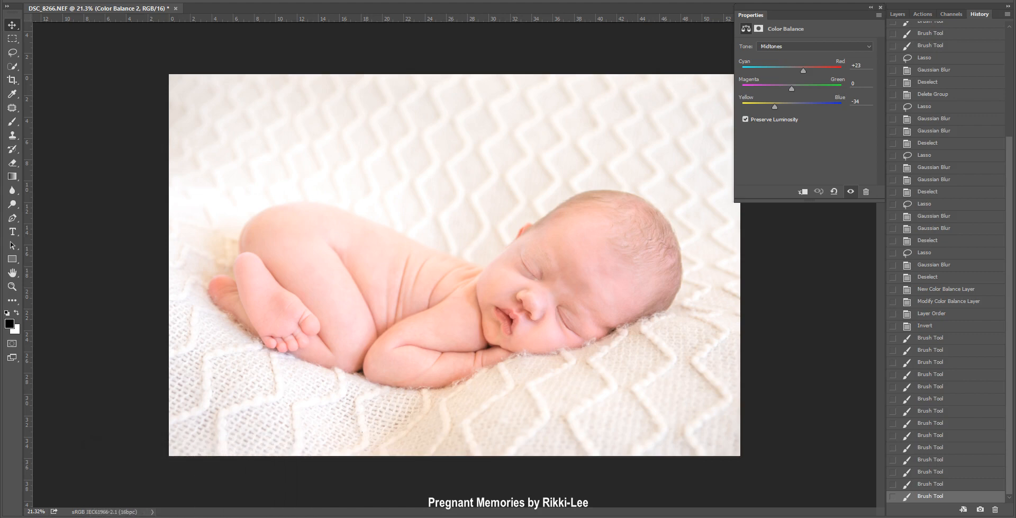
key(super)
key(super)
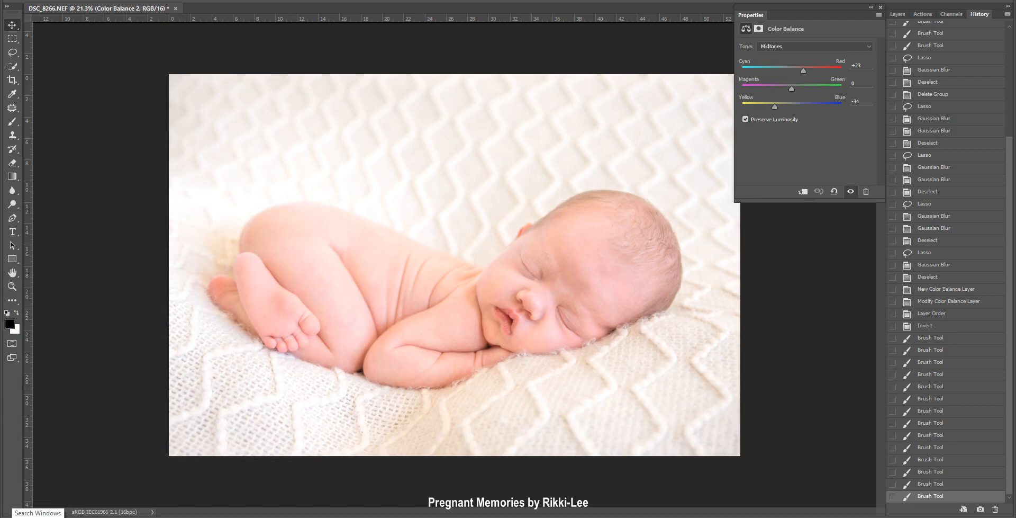
key(super)
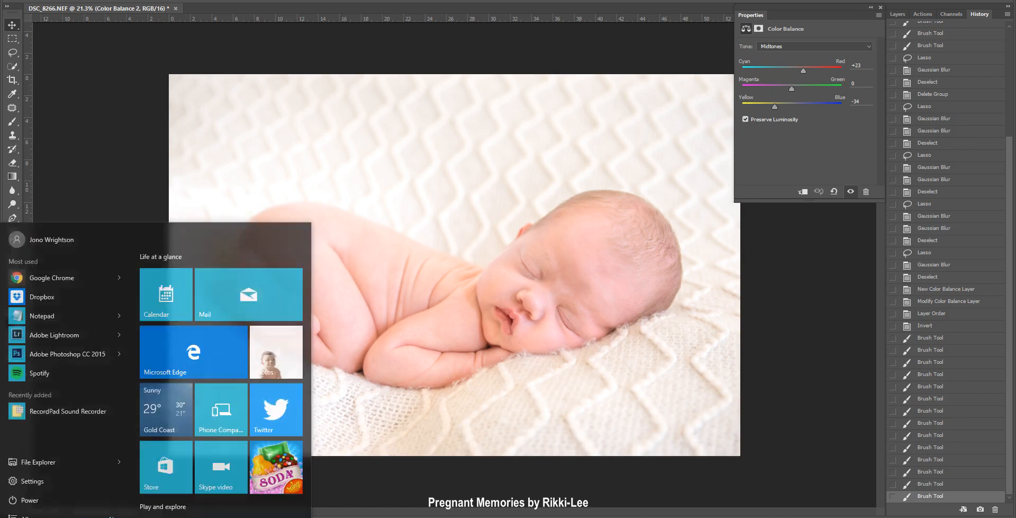
click(63, 400)
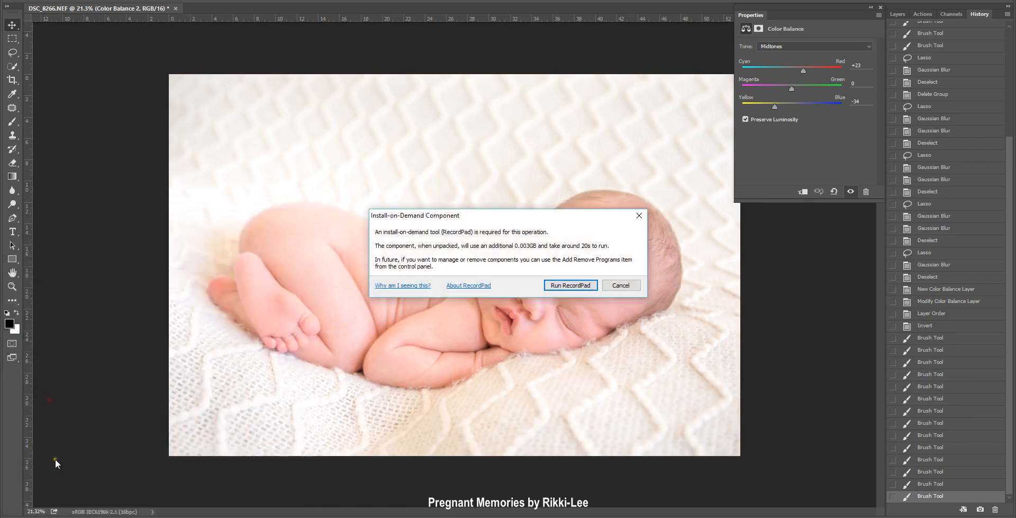
click(621, 285)
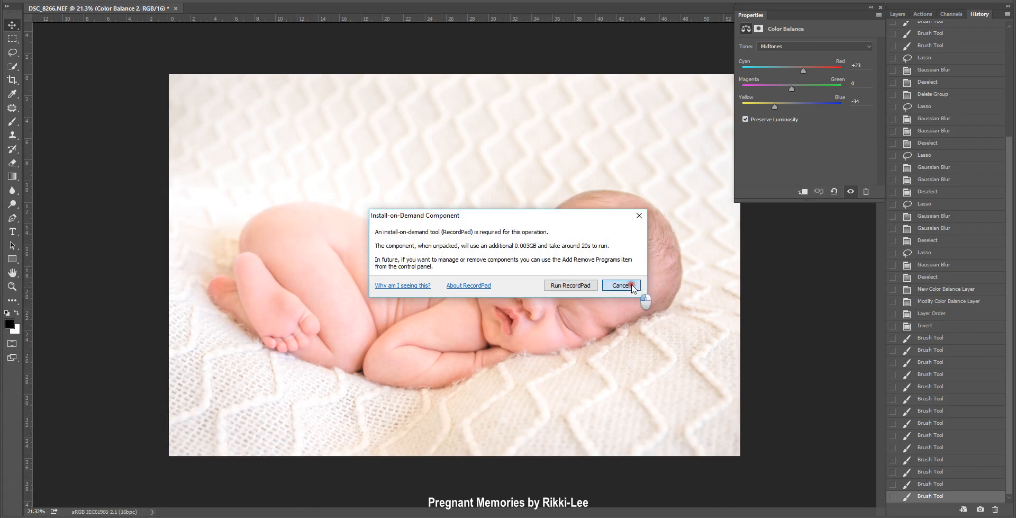
key(super)
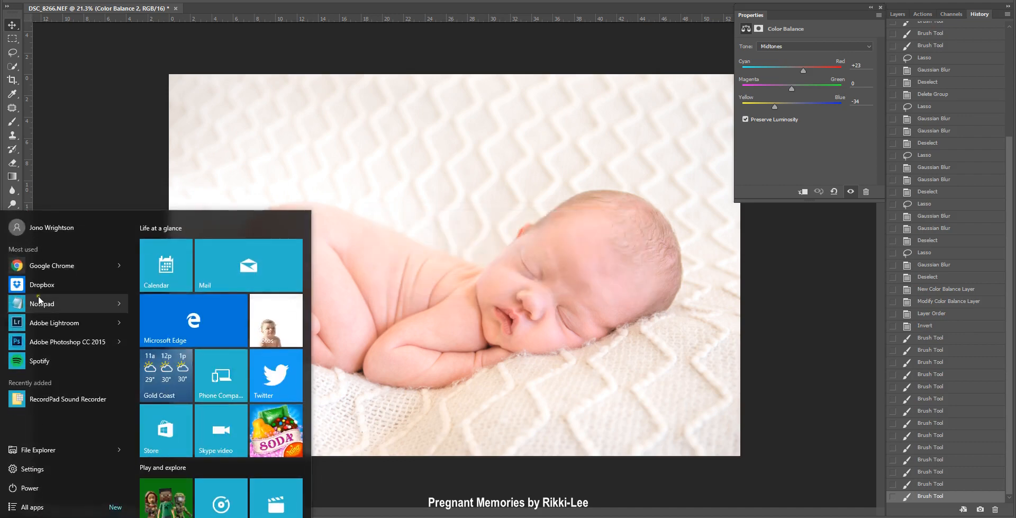
click(32, 506)
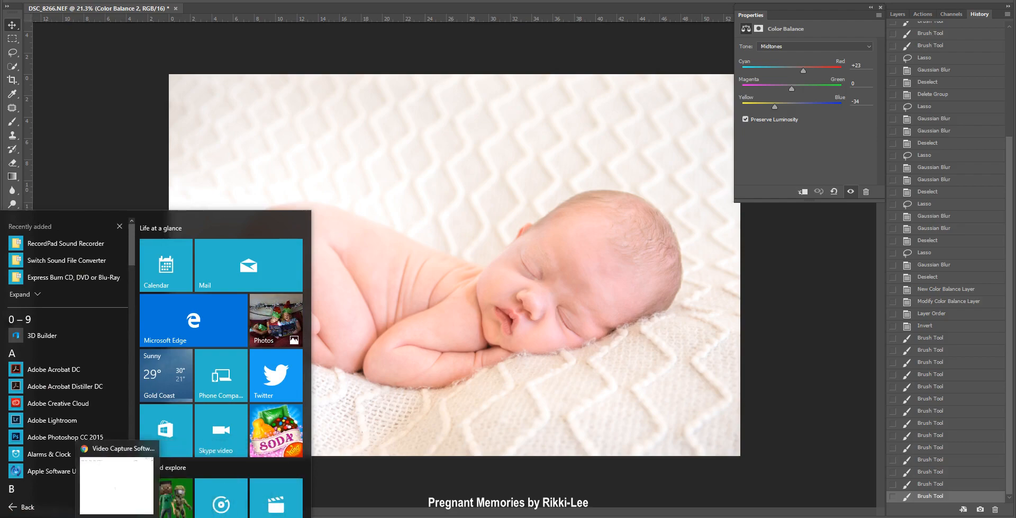
click(141, 479)
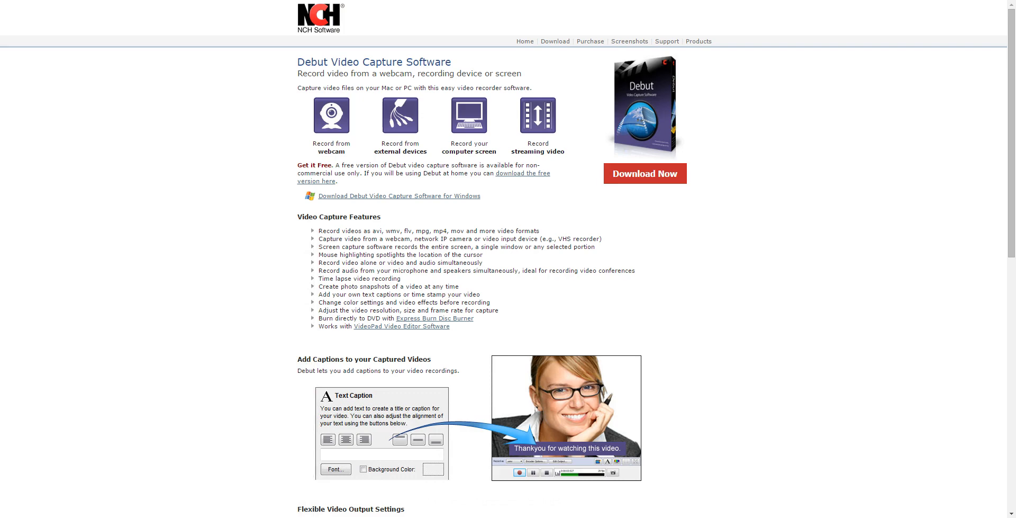
Find Debut Video Capture Software among all installed apps and switch to it.
click(12, 517)
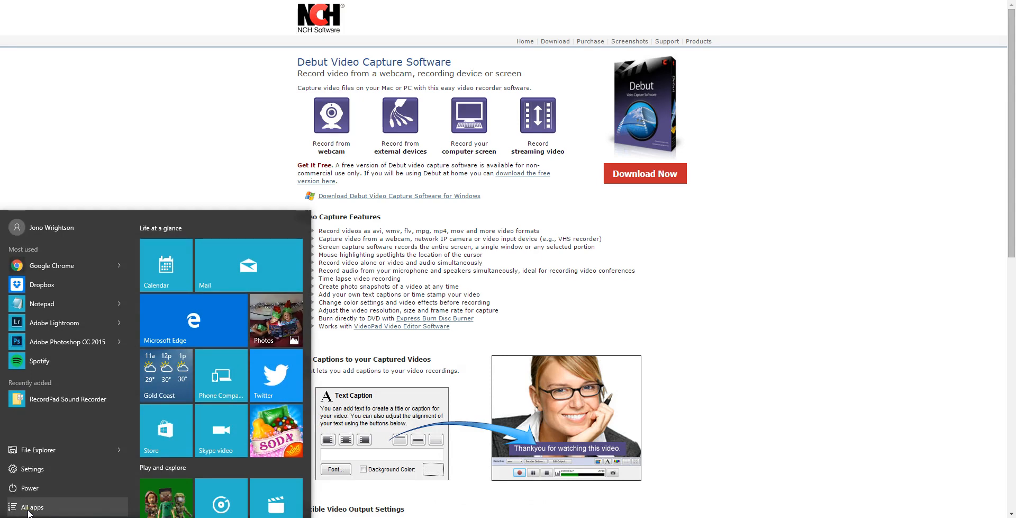
click(29, 507)
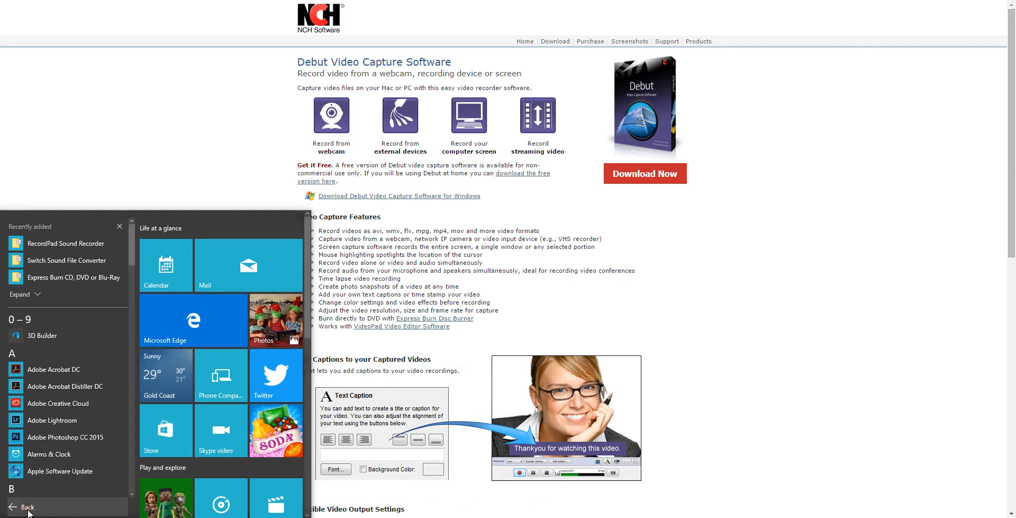
scroll(47, 388, down, 5)
scroll(47, 386, down, 1)
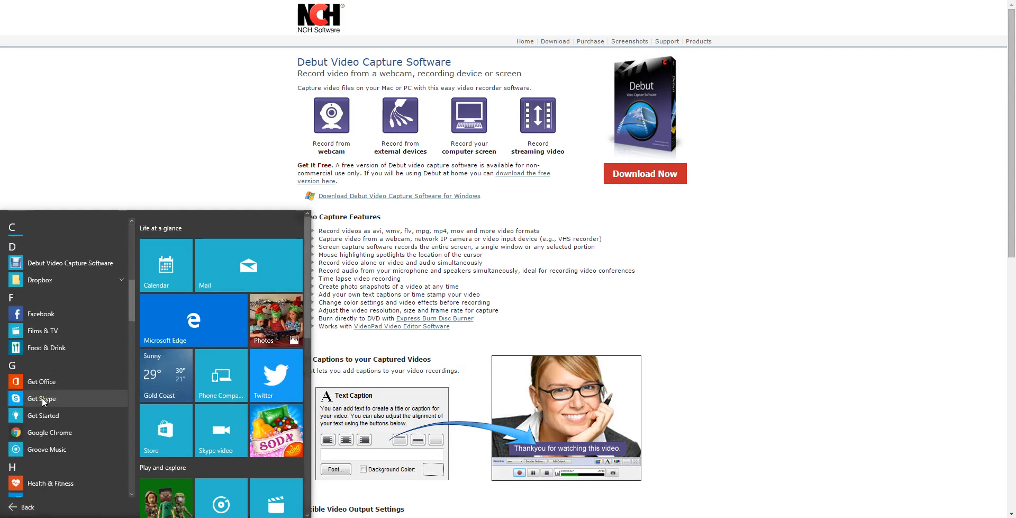
click(61, 270)
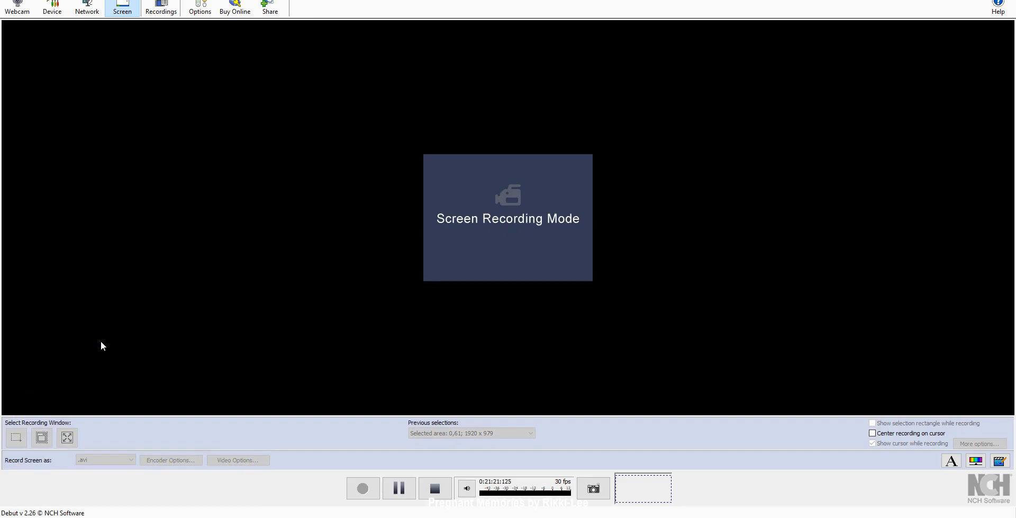